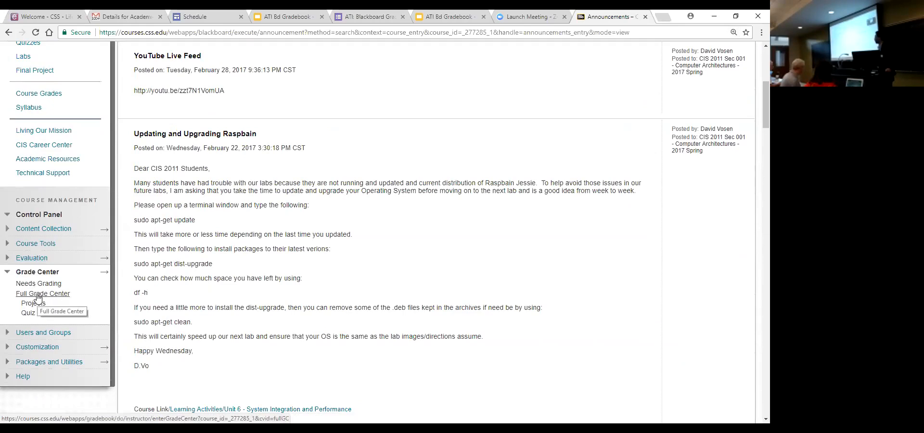
Open the course's Full Grade Center and bring the grade column grid into view
{"action": "left_click", "coordinate": [38, 295]}
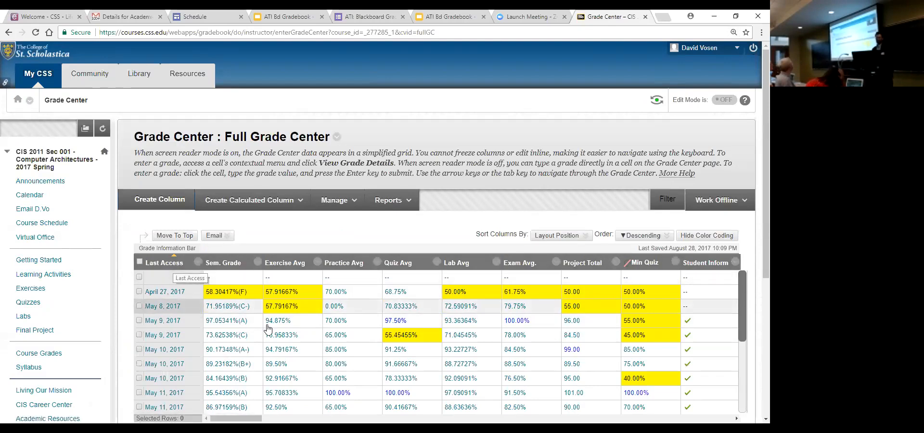
{"action": "scroll", "coordinate": [328, 332], "scroll_direction": "down", "scroll_amount": 1}
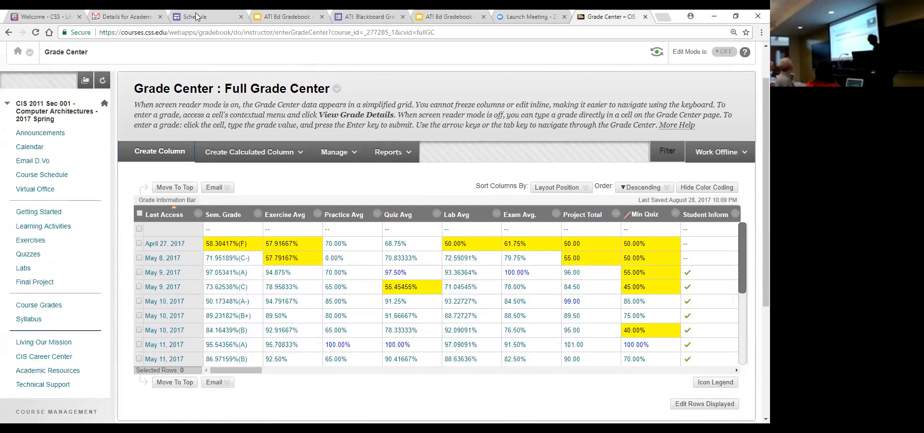
Switch to the ATI Bd Gradebook slides and present them from the Full Grade Center slide on to the Create Grade Column slide
{"action": "left_click", "coordinate": [261, 18]}
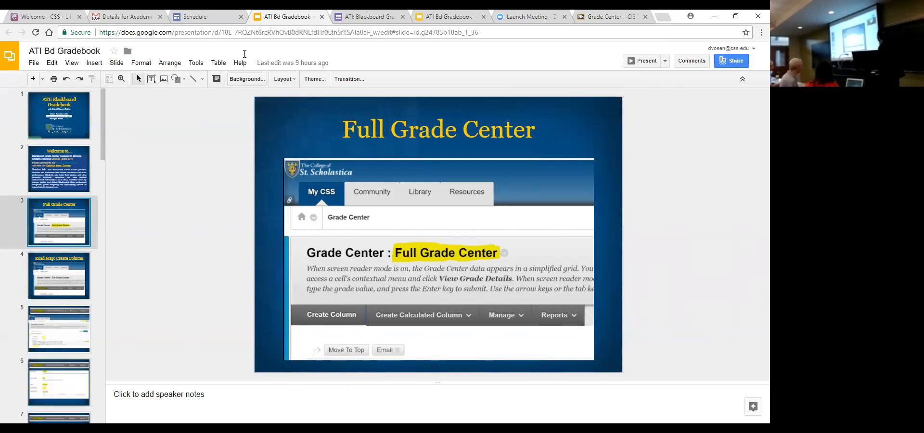
{"action": "left_click", "coordinate": [645, 62]}
{"action": "left_click", "coordinate": [585, 241]}
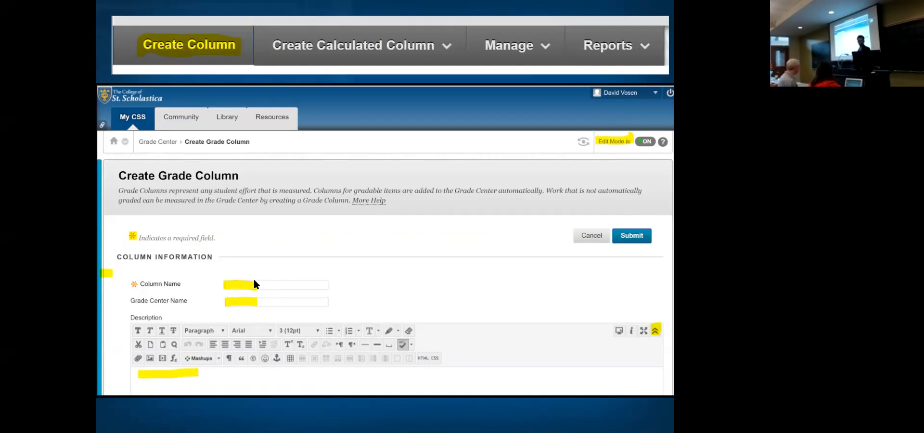
{"action": "key", "text": "Escape"}
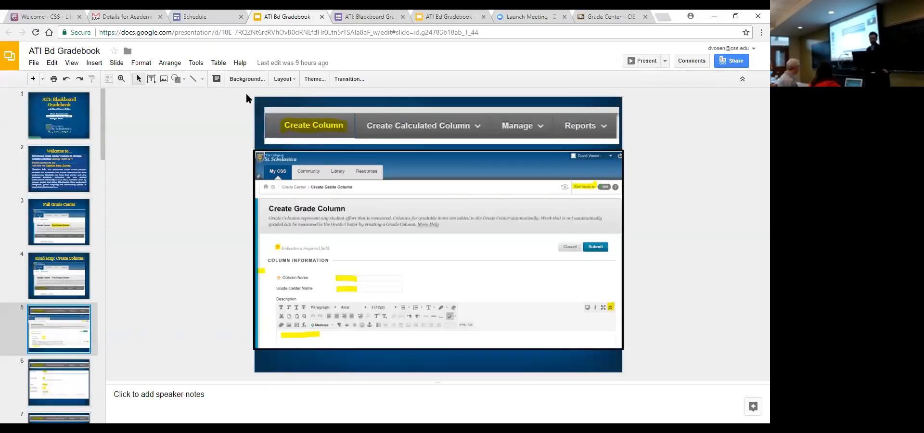
Switch to the Blackboard Grade Center and look through the individual grade columns as far as the Unit 3 items
{"action": "left_click", "coordinate": [600, 21]}
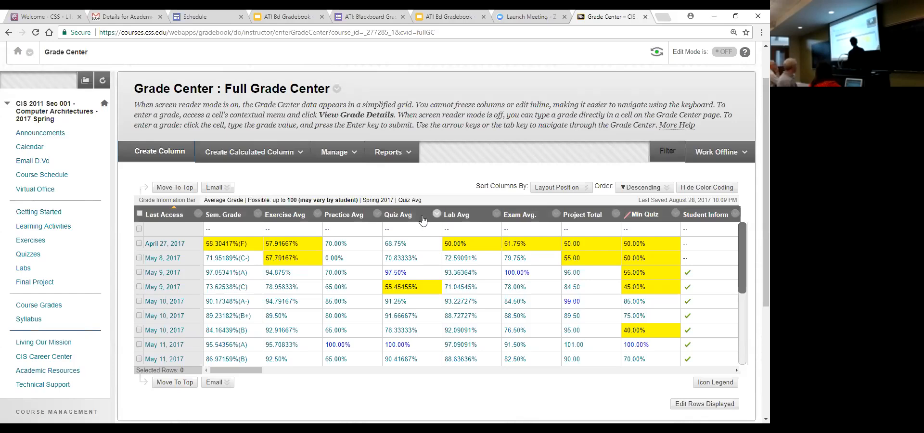
{"action": "left_click", "coordinate": [339, 372]}
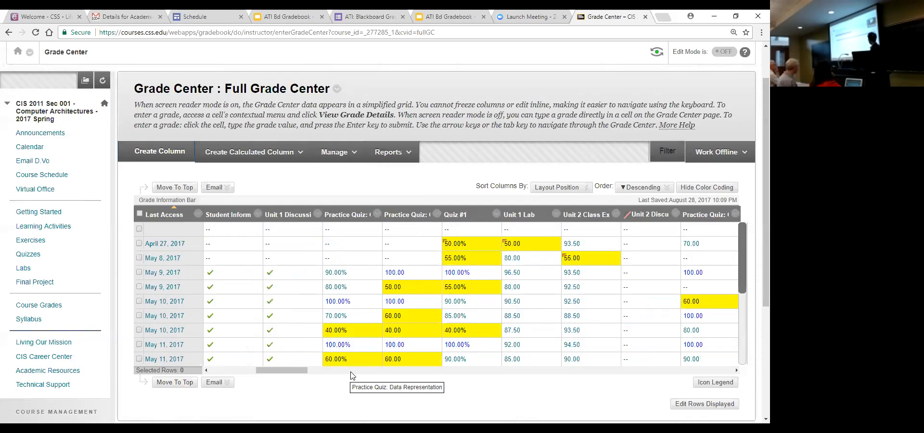
{"action": "left_click", "coordinate": [339, 371]}
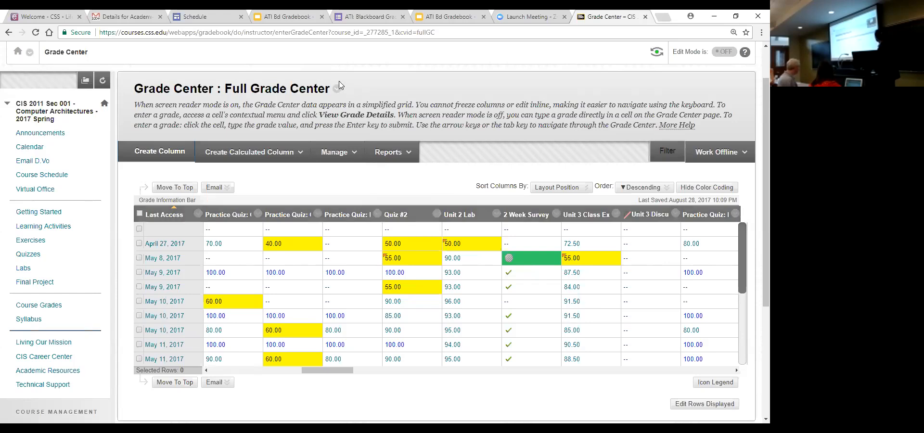
Go back to the ATI Bd Gradebook slides and show the Create Grade Column slide full screen
{"action": "left_click", "coordinate": [278, 16]}
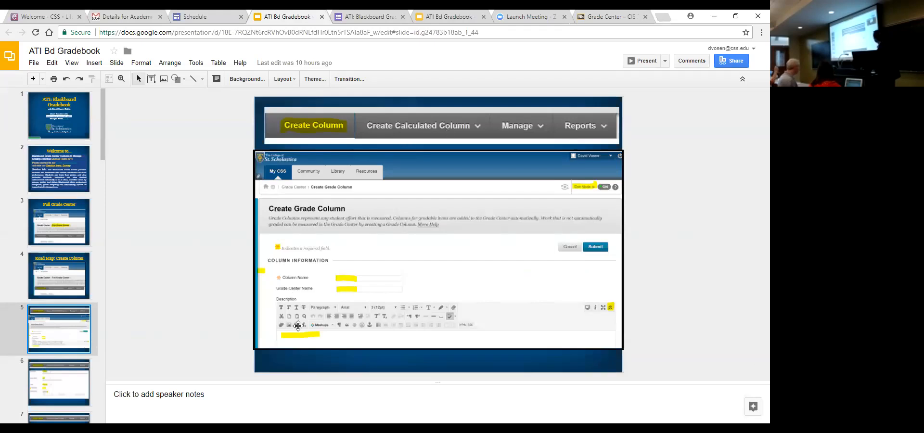
{"action": "left_click", "coordinate": [648, 61]}
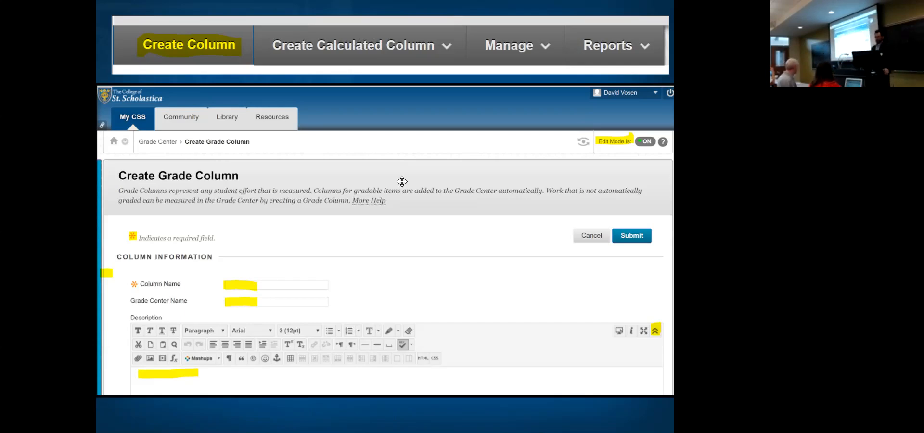
{"action": "key", "text": "Escape"}
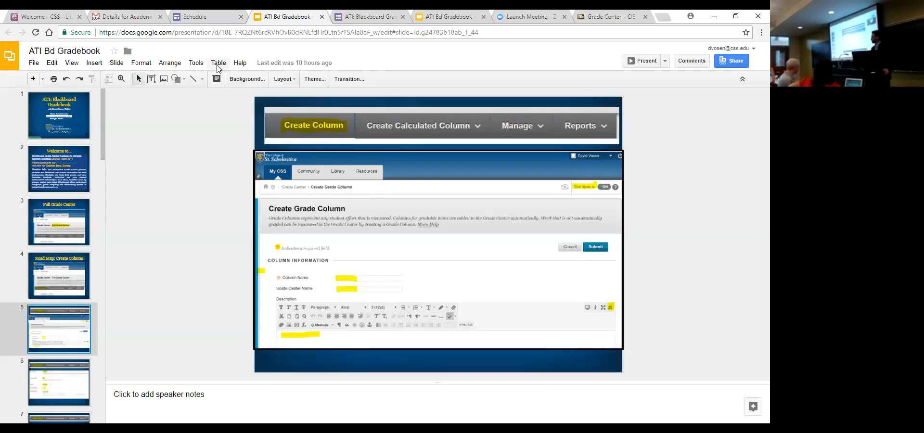
Reorder the browser tabs so the ATI Bd Gradebook presentation comes directly after the Grade Center
{"action": "left_click", "coordinate": [609, 17]}
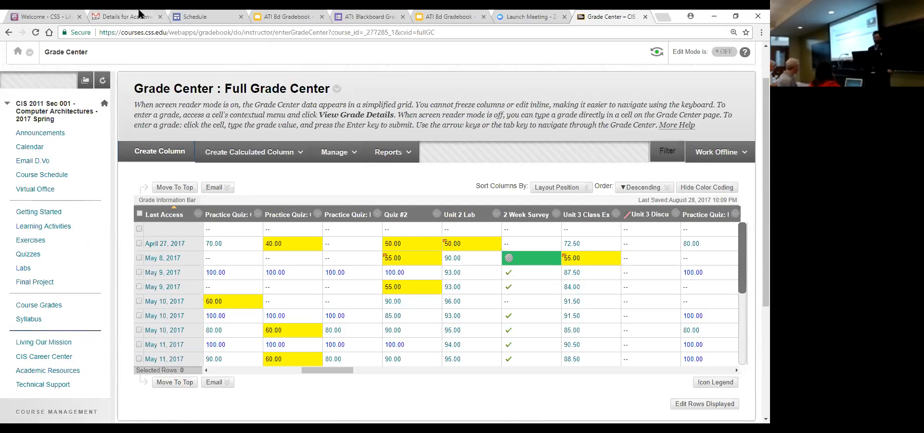
{"action": "left_click_drag", "start_coordinate": [284, 17], "coordinate": [625, 24]}
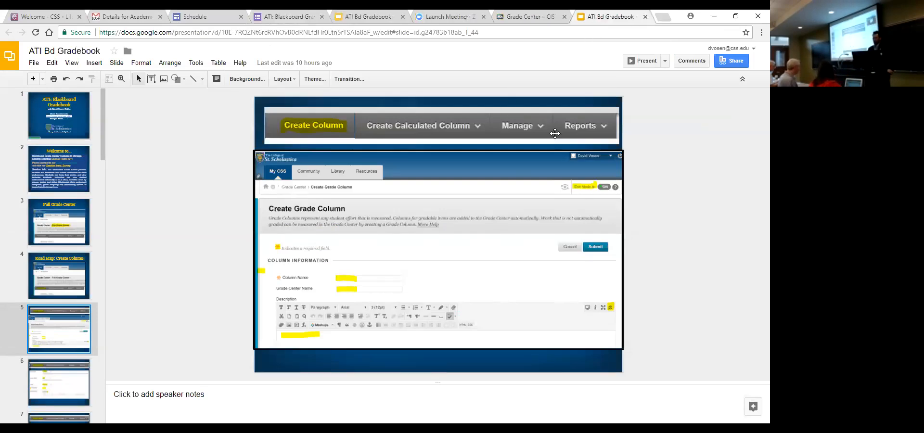
Present the two Create Column slides covering column information and the display, category, points and rubric settings
{"action": "left_click", "coordinate": [640, 61]}
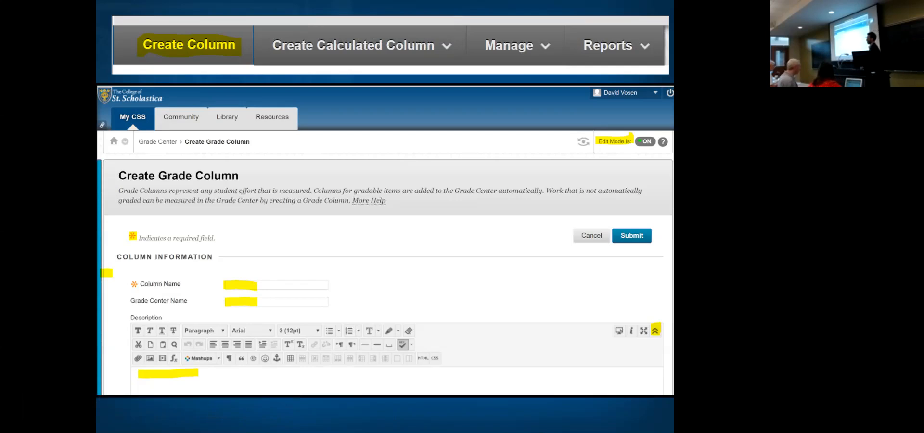
{"action": "key", "text": "Right"}
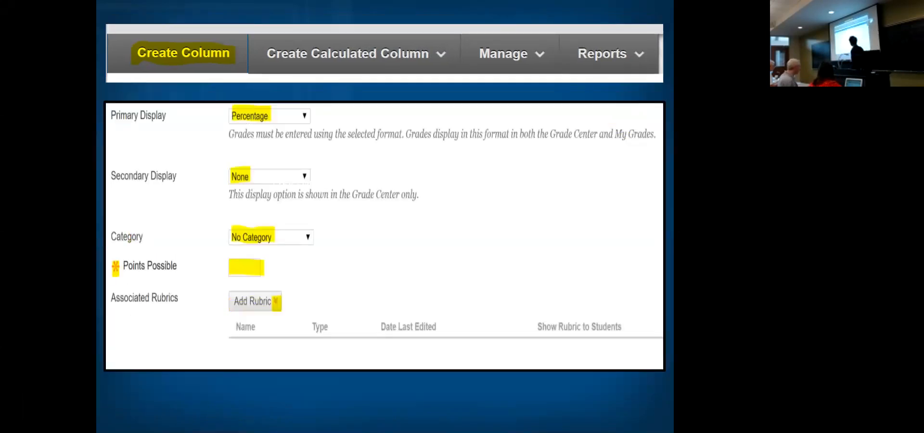
{"action": "key", "text": "Left"}
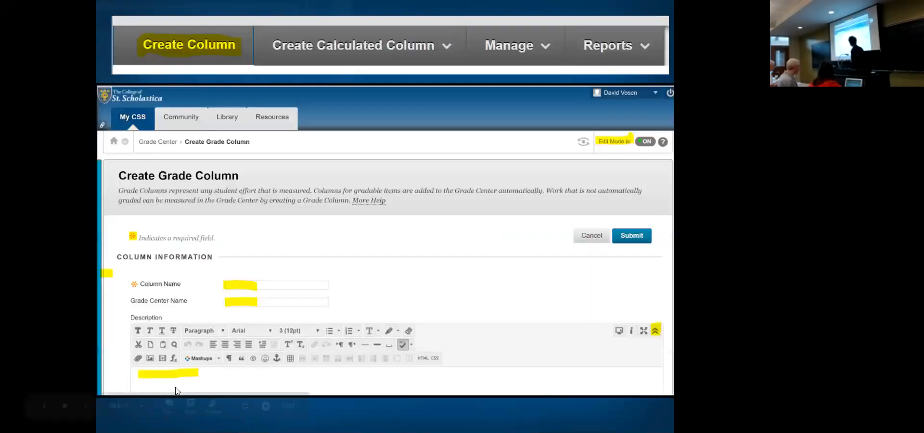
{"action": "mouse_move", "coordinate": [174, 387]}
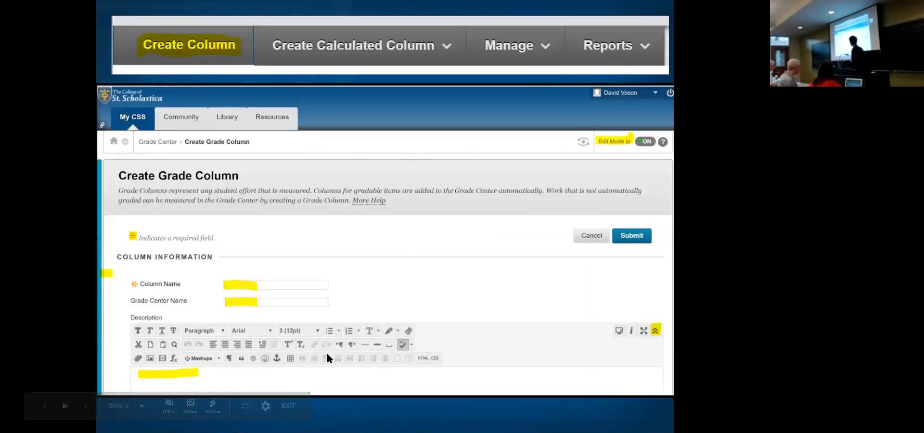
{"action": "key", "text": "Right"}
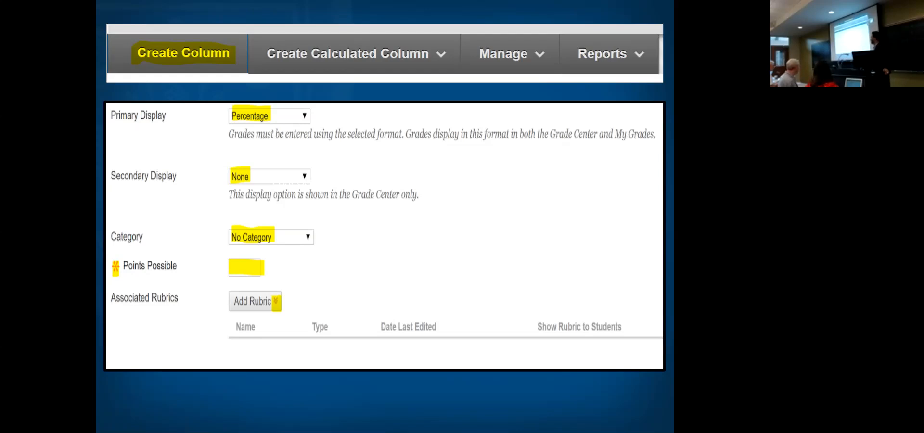
{"action": "key", "text": "Escape"}
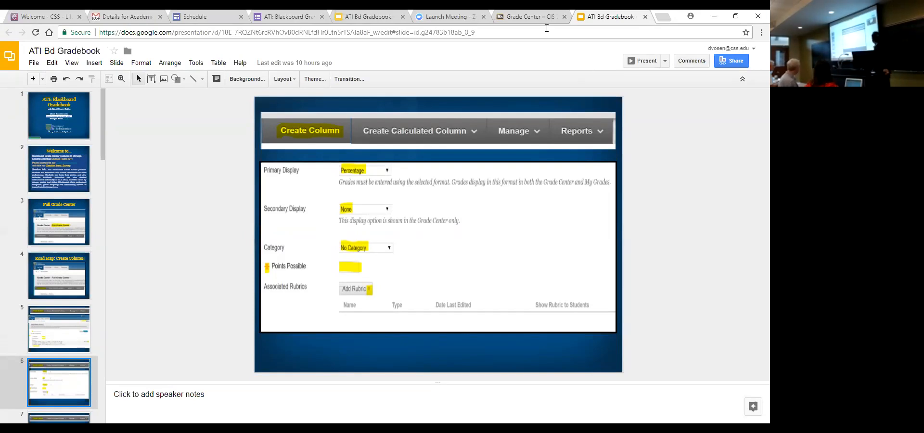
Return to the Full Grade Center, go back to the first grade columns and start creating a new grade column
{"action": "left_click", "coordinate": [527, 18]}
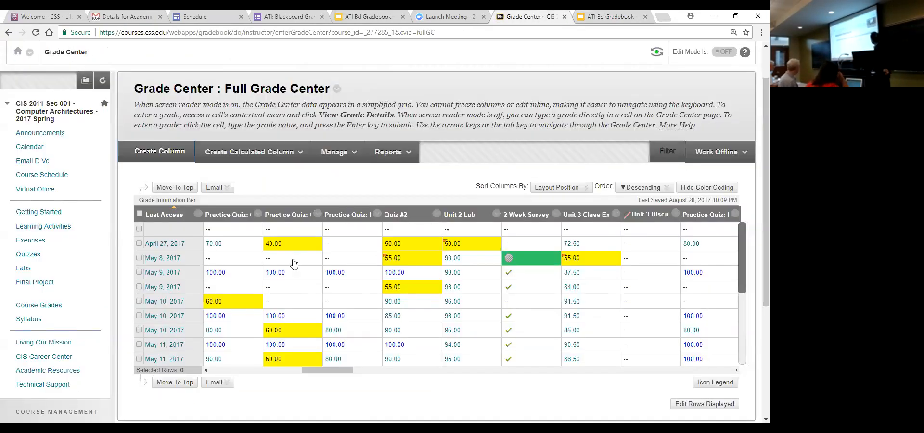
{"action": "left_click", "coordinate": [245, 368]}
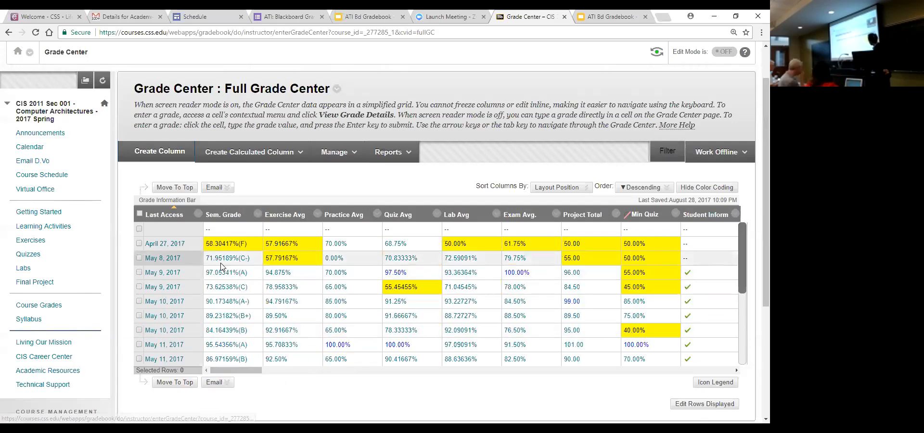
{"action": "left_click", "coordinate": [160, 153]}
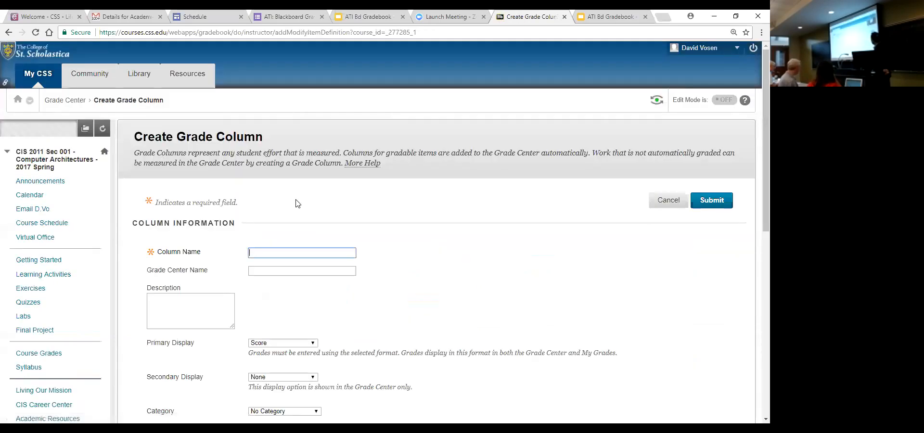
Try 100.0 as the new column's points possible and clear the field again
{"action": "scroll", "coordinate": [296, 203], "scroll_direction": "down", "scroll_amount": 1}
{"action": "scroll", "coordinate": [296, 203], "scroll_direction": "down", "scroll_amount": 1}
{"action": "left_click", "coordinate": [251, 283]}
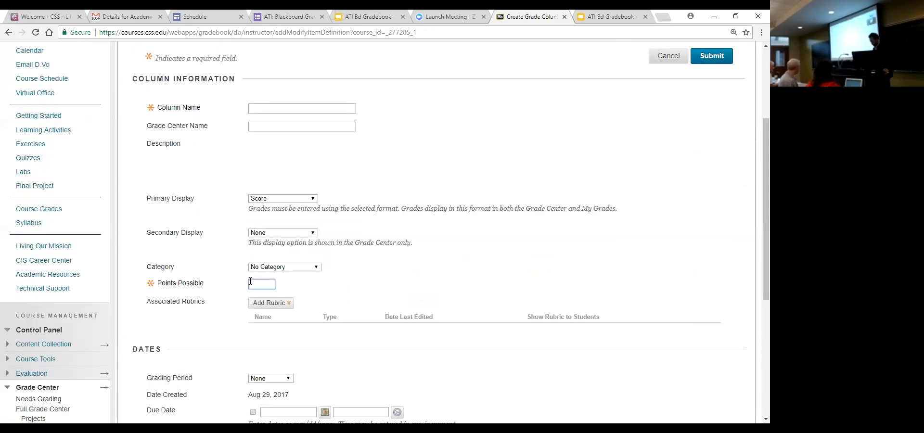
{"action": "type", "text": "1"}
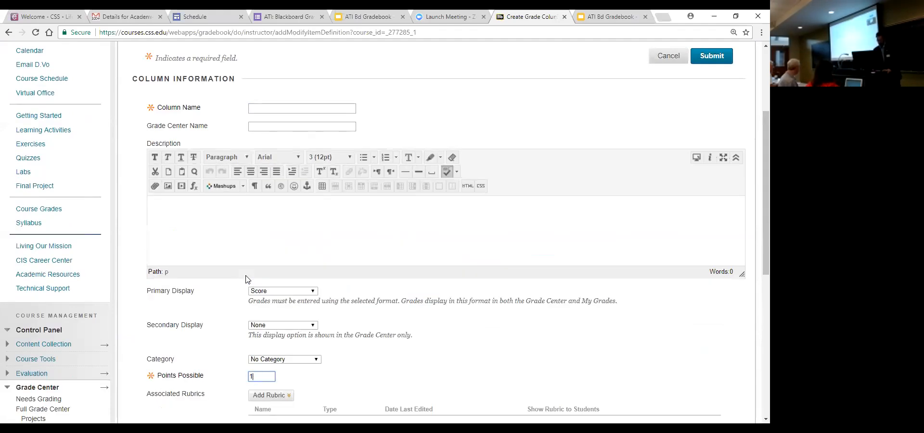
{"action": "type", "text": "00"}
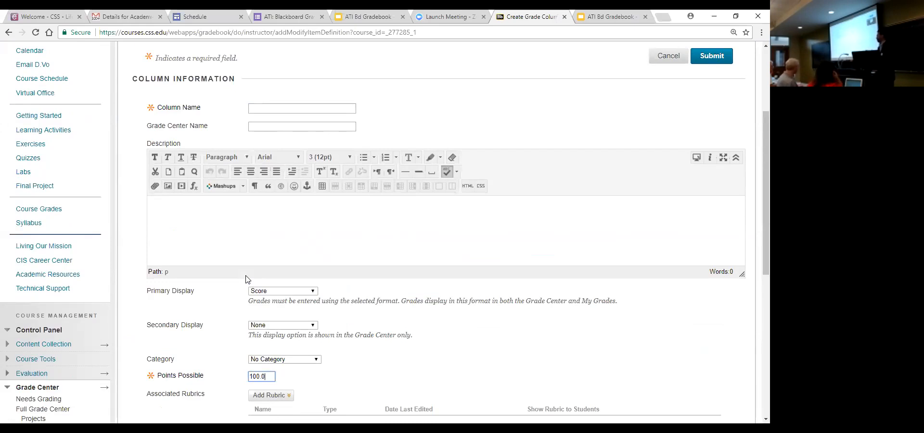
{"action": "key", "text": "BackSpace"}
{"action": "key", "text": "BackSpace"}
{"action": "key", "text": "BackSpace"}
{"action": "key", "text": "BackSpace"}
{"action": "key", "text": "BackSpace"}
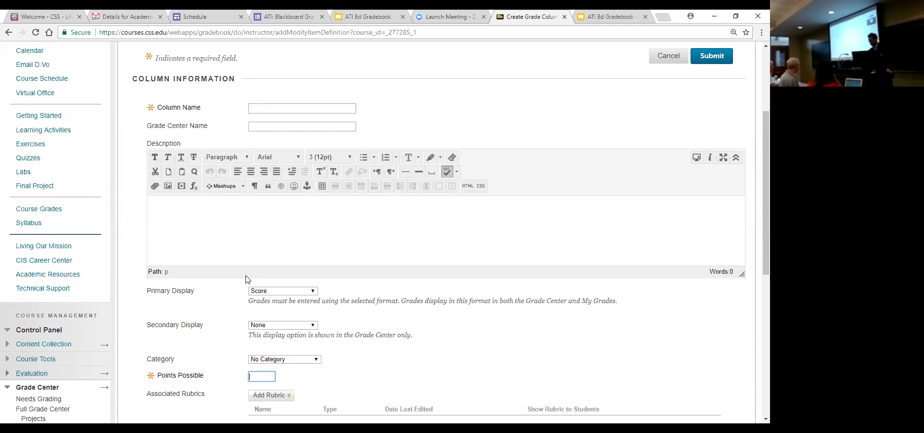
Examine the available primary display formats and the category choices for the new grade column
{"action": "left_click", "coordinate": [312, 292]}
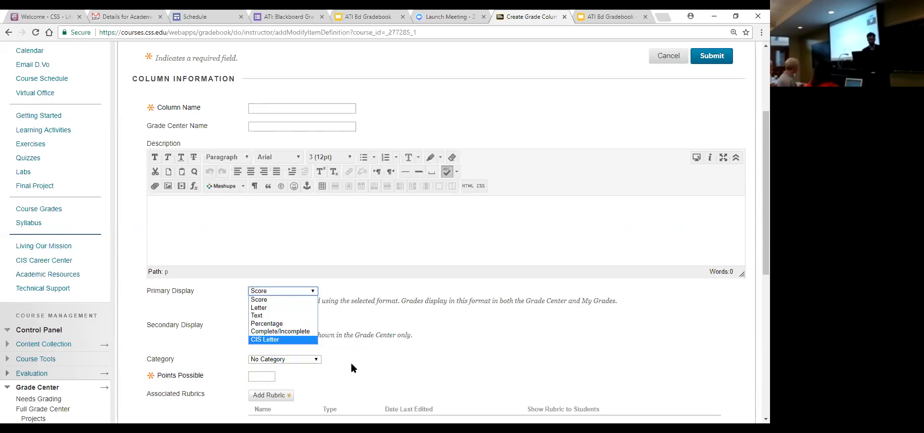
{"action": "left_click", "coordinate": [311, 360]}
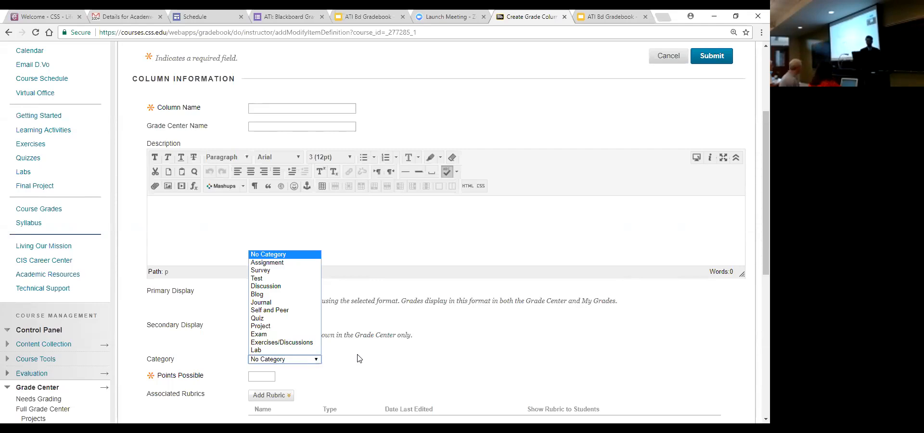
{"action": "left_click", "coordinate": [357, 358]}
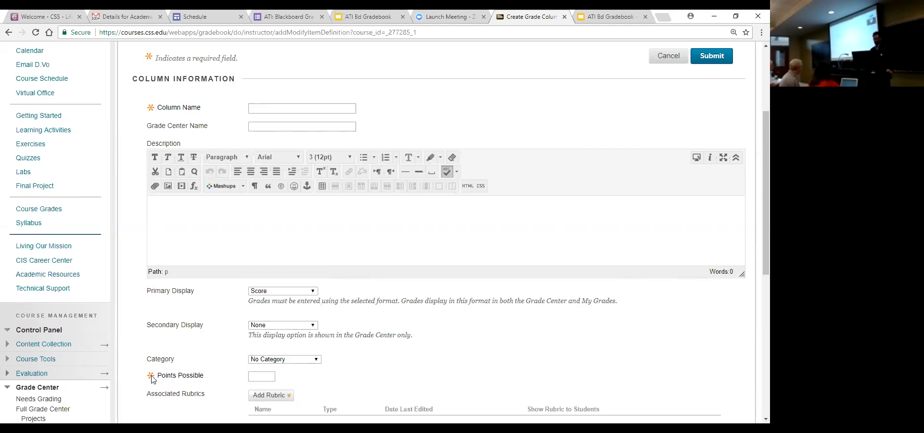
Check the ways to add a rubric to the grade column and open the selection of existing rubrics
{"action": "scroll", "coordinate": [153, 380], "scroll_direction": "down", "scroll_amount": 1}
{"action": "left_click", "coordinate": [285, 348]}
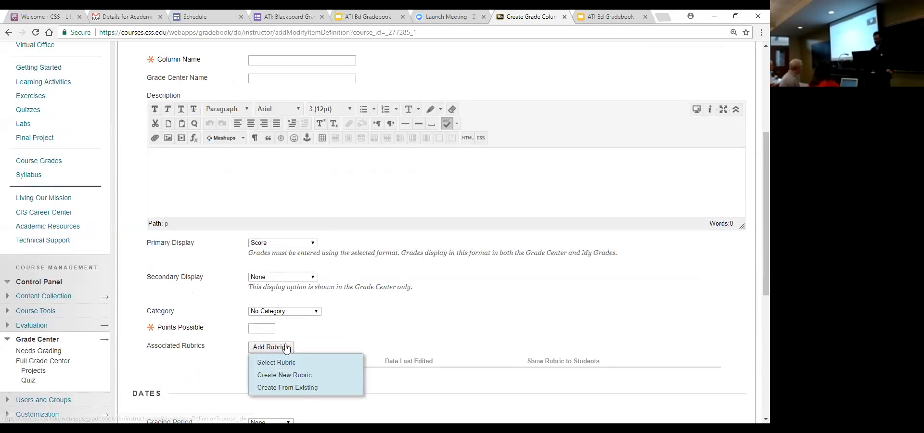
{"action": "left_click", "coordinate": [287, 364]}
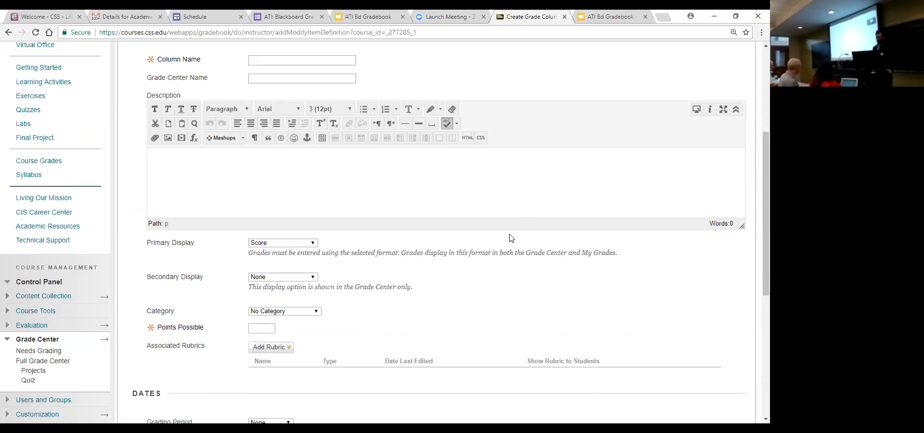
Examine the grading period choices and column options, and leave the Create Grade Column form for the Full Grade Center
{"action": "scroll", "coordinate": [511, 237], "scroll_direction": "down", "scroll_amount": 6}
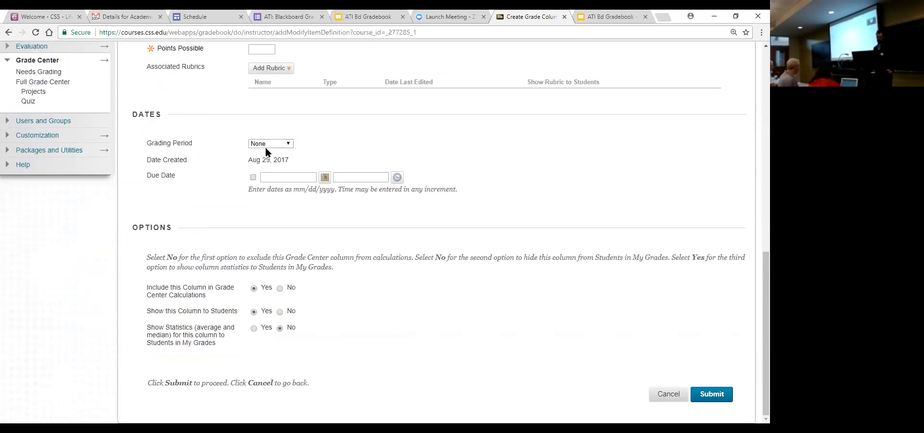
{"action": "left_click", "coordinate": [287, 144]}
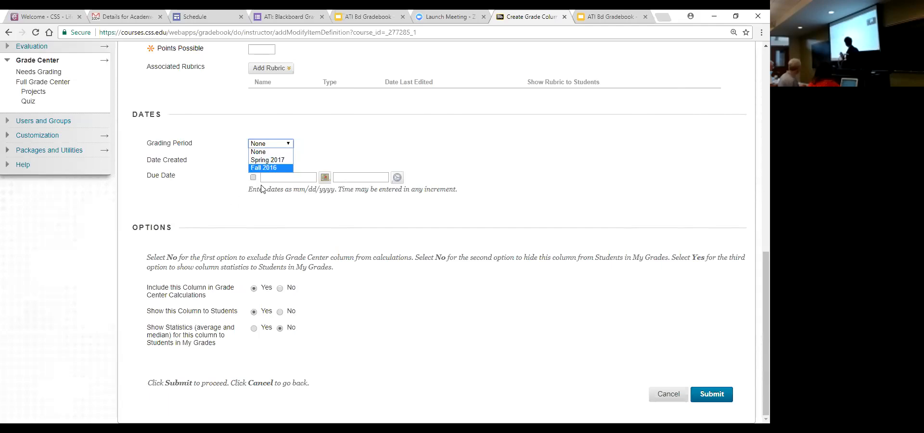
{"action": "left_click", "coordinate": [234, 190]}
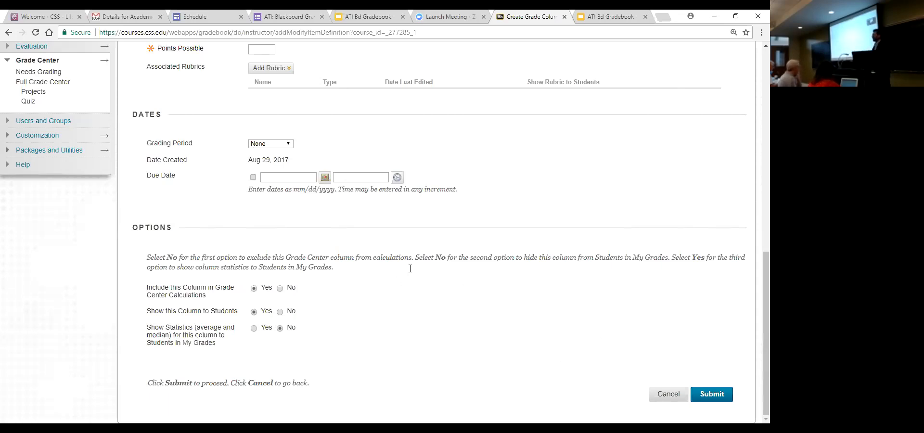
{"action": "left_click", "coordinate": [712, 397]}
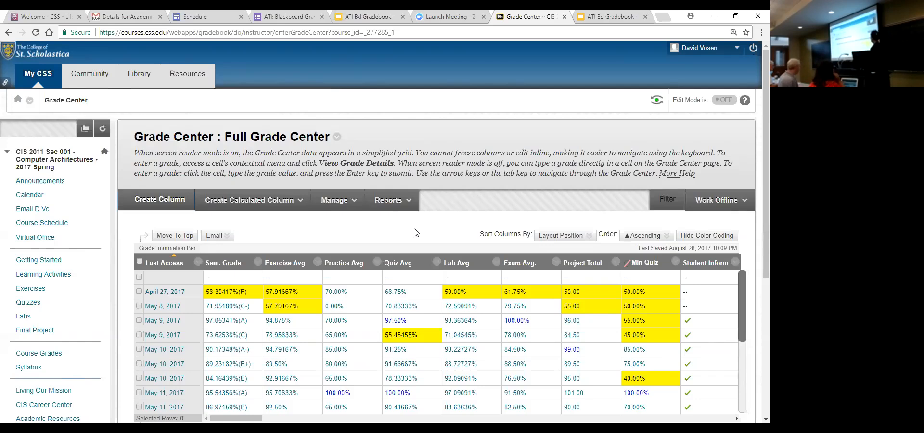
Switch to the ATI Bd Gradebook slides and review them up to the Average Column slide, viewing it briefly in presentation mode
{"action": "left_click", "coordinate": [589, 17]}
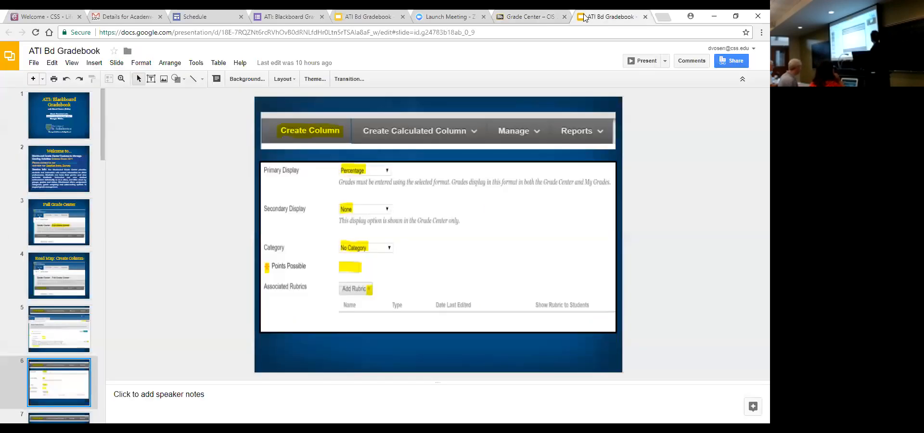
{"action": "key", "text": "Down"}
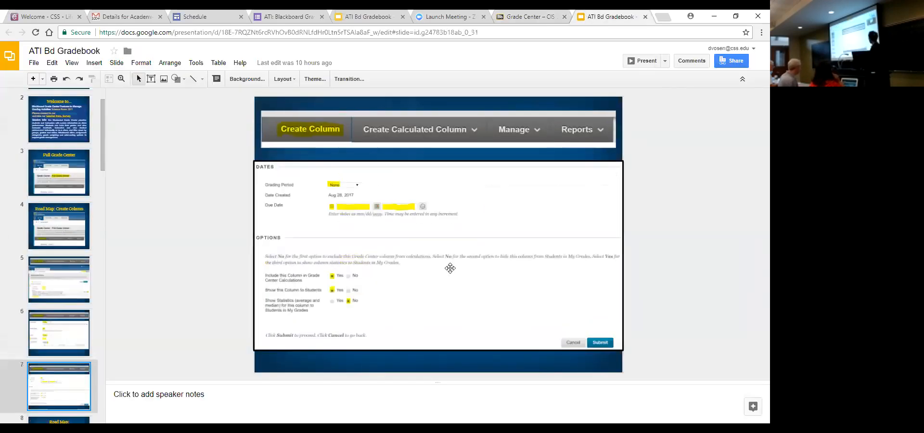
{"action": "key", "text": "Down"}
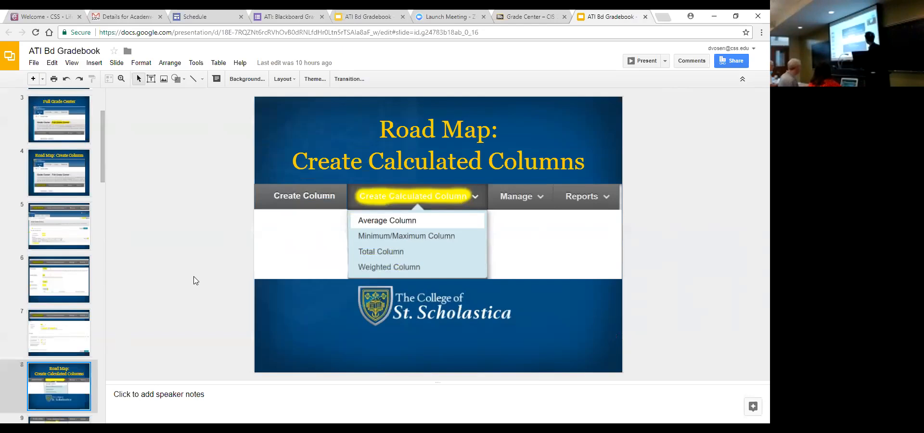
{"action": "key", "text": "Down"}
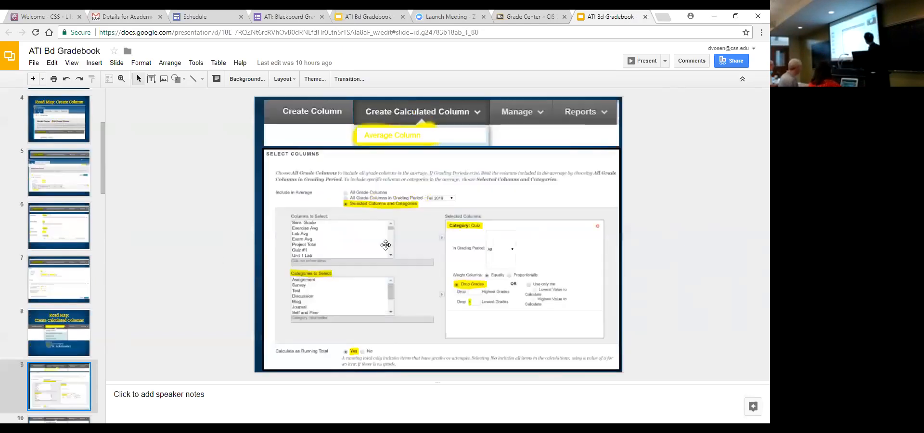
{"action": "left_click", "coordinate": [644, 54]}
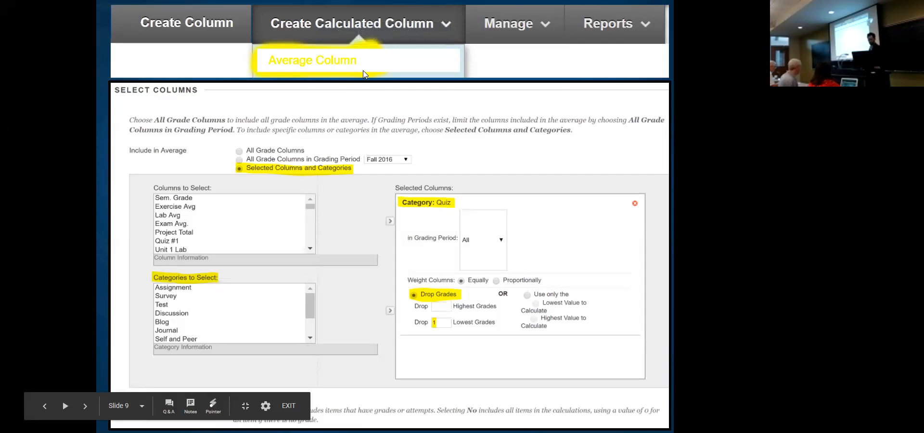
{"action": "key", "text": "Escape"}
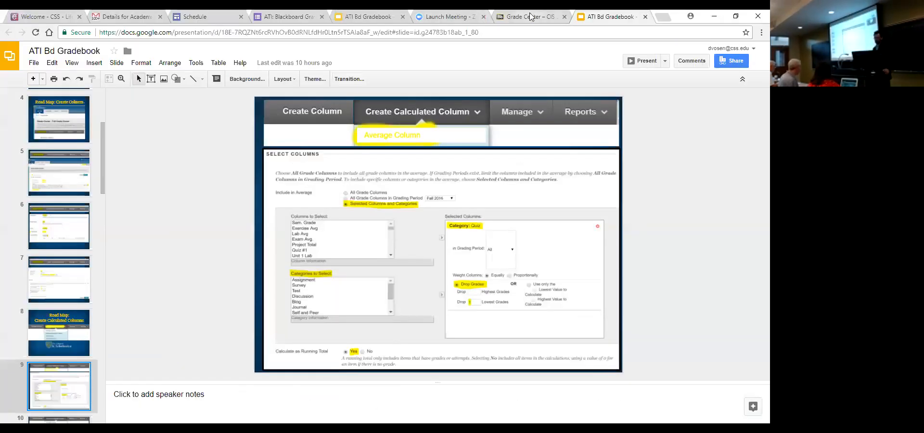
Return to the Blackboard Grade Center, start a new average column and name it Quiz Avg
{"action": "left_click", "coordinate": [531, 17]}
{"action": "left_click", "coordinate": [270, 200]}
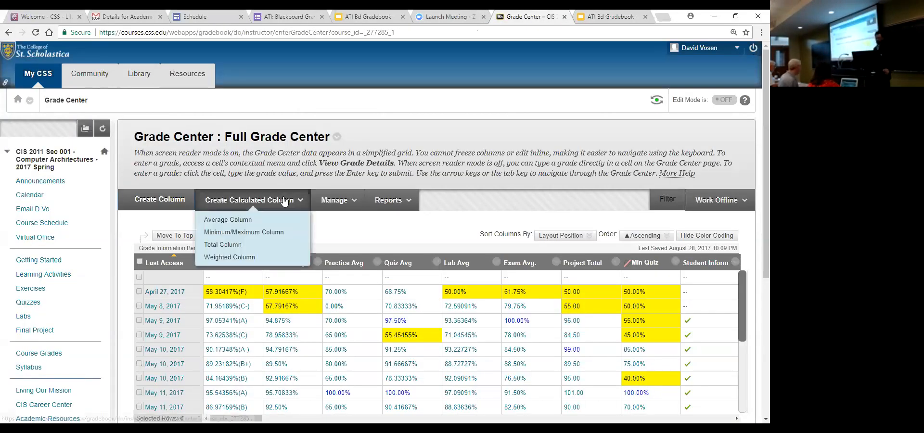
{"action": "left_click", "coordinate": [245, 221]}
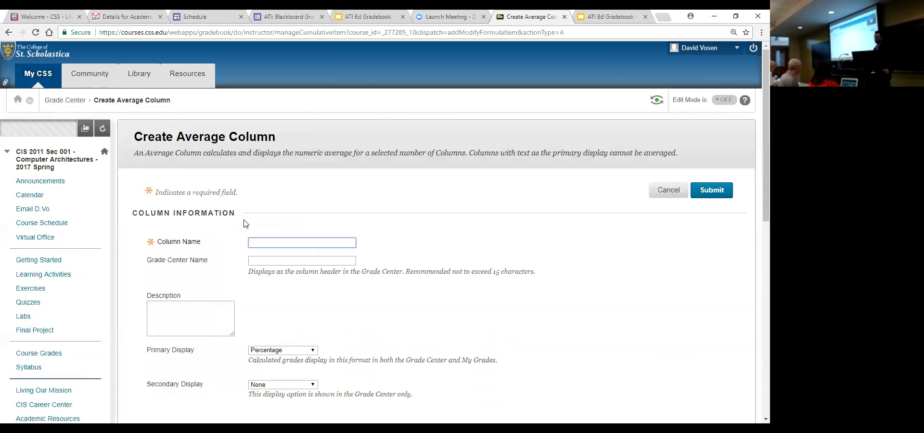
{"action": "scroll", "coordinate": [474, 265], "scroll_direction": "down", "scroll_amount": 1}
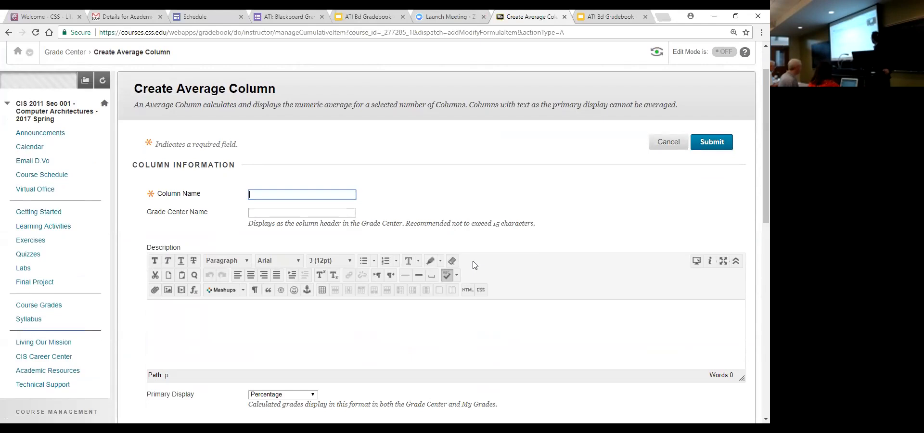
{"action": "scroll", "coordinate": [474, 265], "scroll_direction": "down", "scroll_amount": 1}
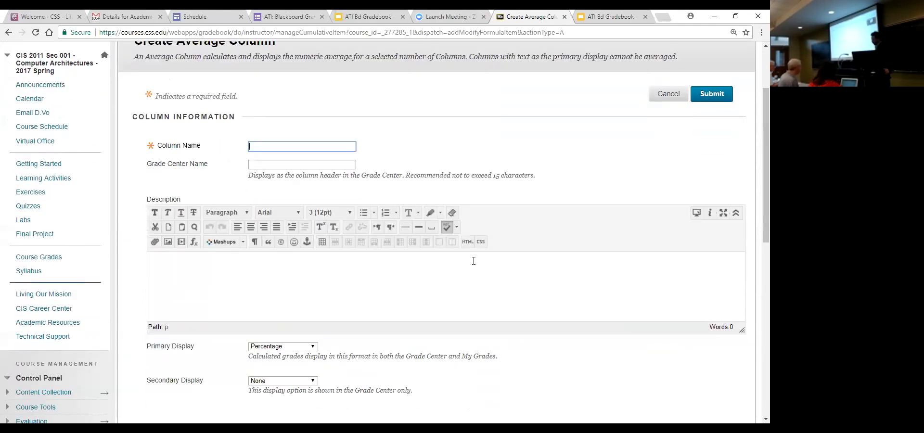
{"action": "type", "text": "z Avg"}
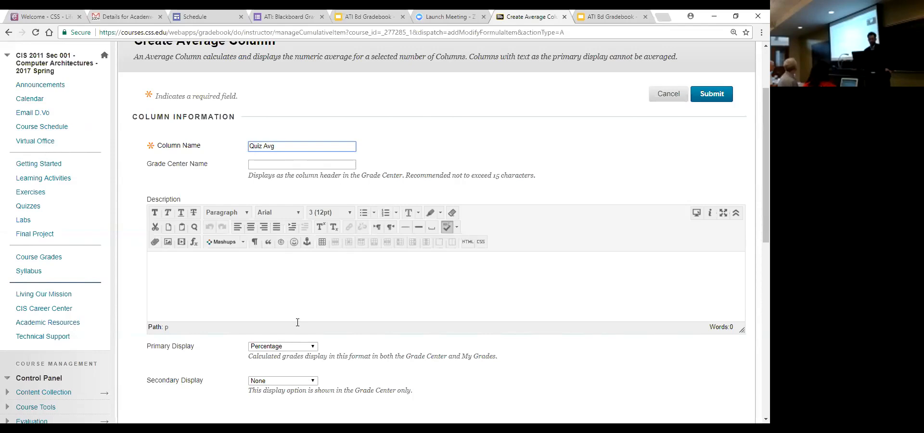
Examine the Grade Center Name field and the available primary display formats for the average column
{"action": "scroll", "coordinate": [297, 323], "scroll_direction": "down", "scroll_amount": 1}
{"action": "left_click", "coordinate": [271, 117]}
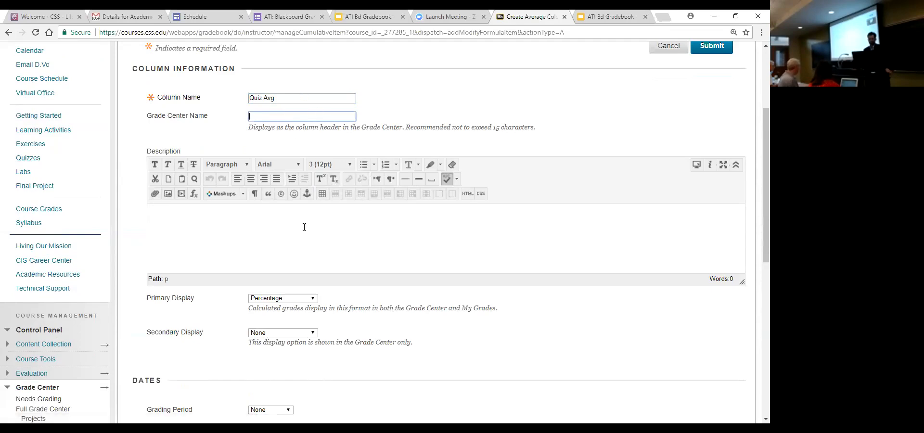
{"action": "scroll", "coordinate": [303, 228], "scroll_direction": "down", "scroll_amount": 1}
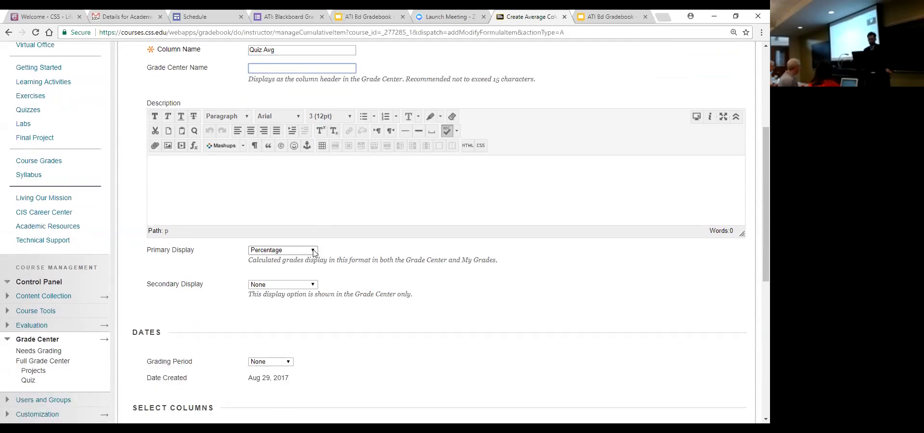
{"action": "scroll", "coordinate": [314, 251], "scroll_direction": "down", "scroll_amount": 1}
{"action": "left_click", "coordinate": [314, 202]}
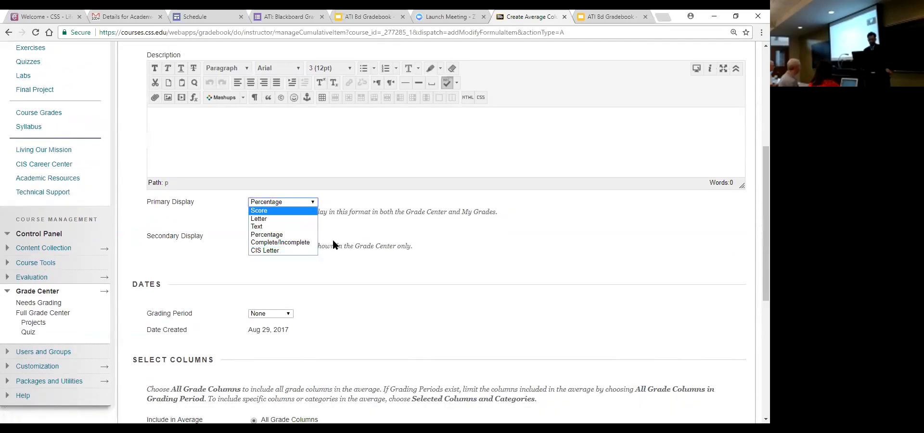
{"action": "left_click", "coordinate": [358, 206]}
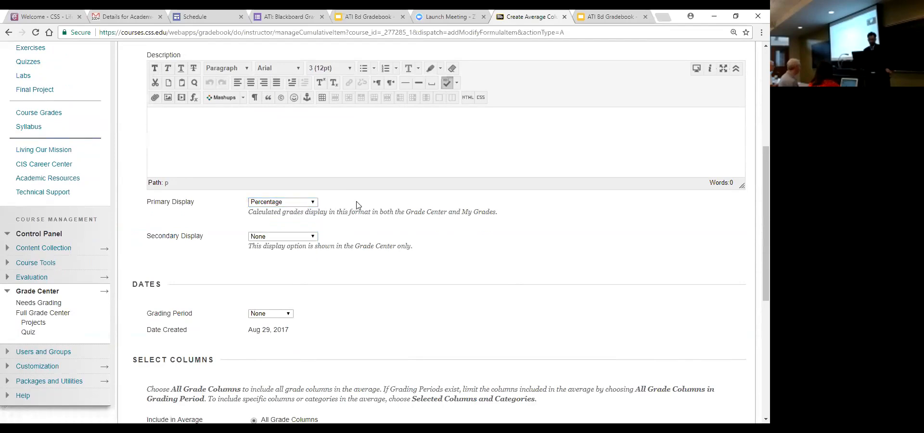
Set the column's secondary display to CIS Letter and its grading period to Spring 2017
{"action": "scroll", "coordinate": [381, 241], "scroll_direction": "down", "scroll_amount": 1}
{"action": "left_click", "coordinate": [310, 189]}
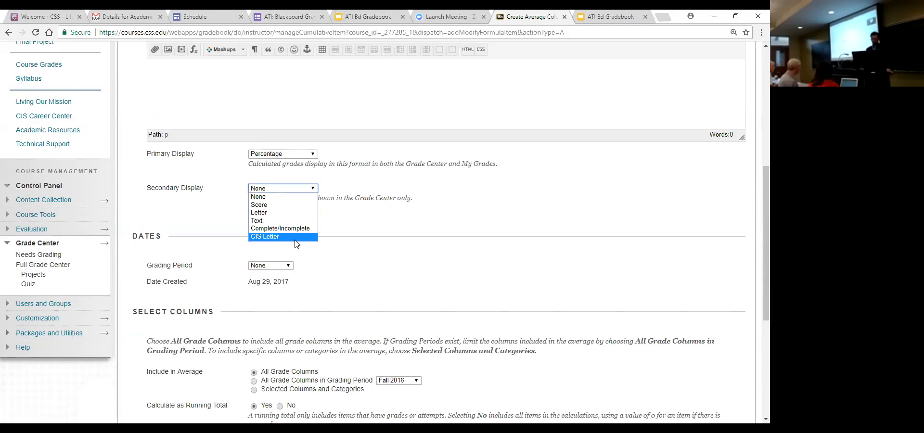
{"action": "left_click", "coordinate": [297, 237]}
{"action": "left_click", "coordinate": [287, 265]}
{"action": "left_click", "coordinate": [290, 294]}
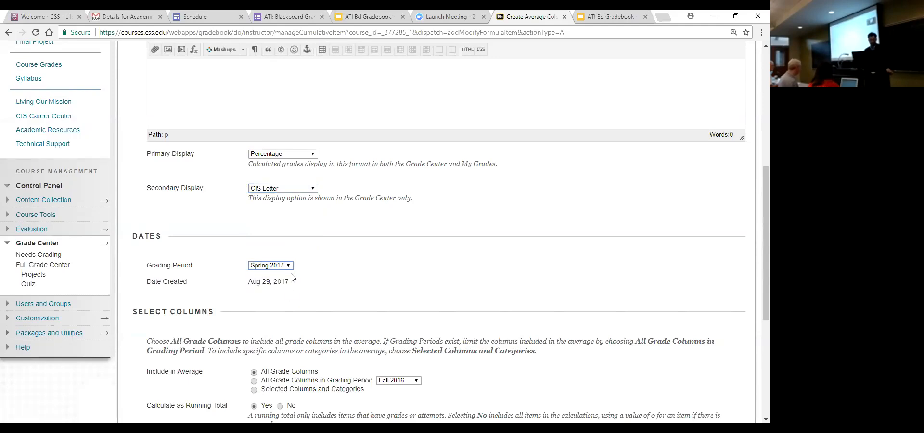
Base the average on Selected Columns and Categories and review the column settings entered so far
{"action": "scroll", "coordinate": [349, 253], "scroll_direction": "down", "scroll_amount": 3}
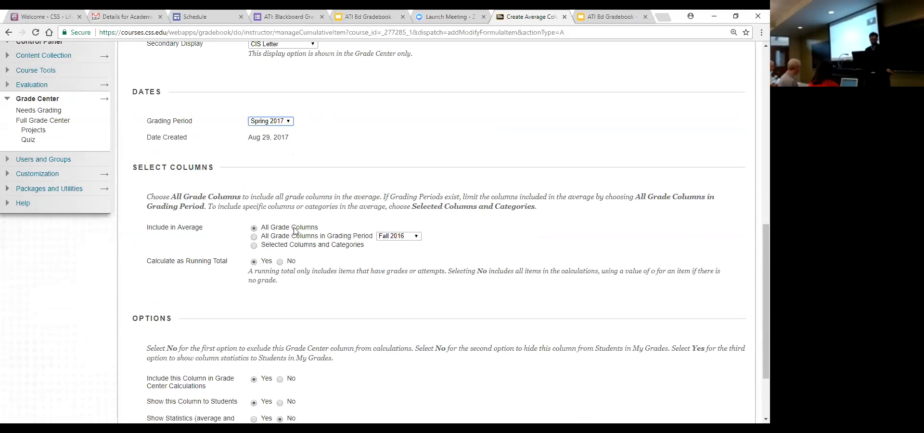
{"action": "left_click", "coordinate": [255, 246]}
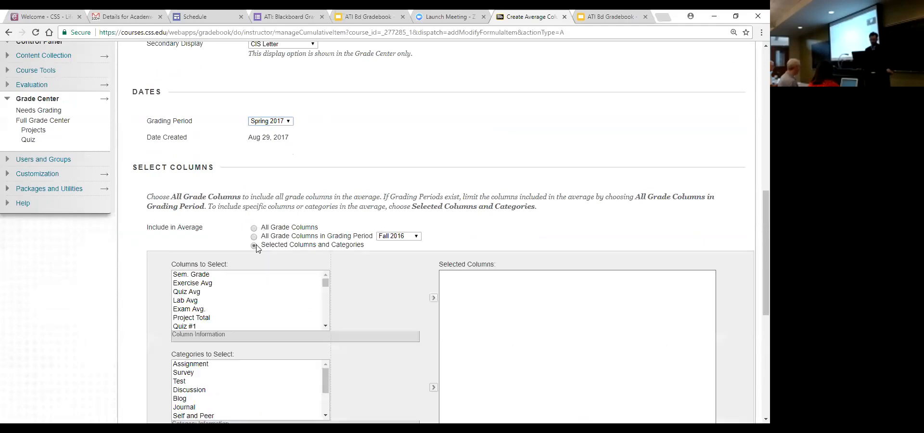
{"action": "scroll", "coordinate": [473, 247], "scroll_direction": "up", "scroll_amount": 3}
{"action": "scroll", "coordinate": [474, 248], "scroll_direction": "up", "scroll_amount": 5}
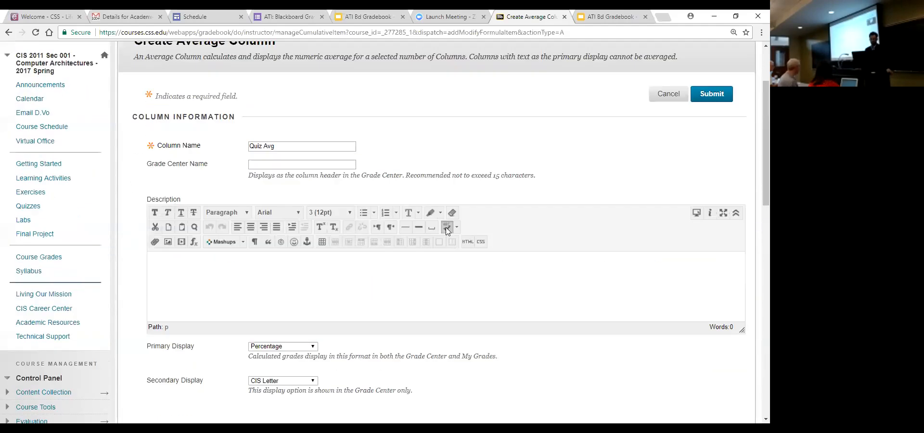
{"action": "scroll", "coordinate": [348, 167], "scroll_direction": "down", "scroll_amount": 2}
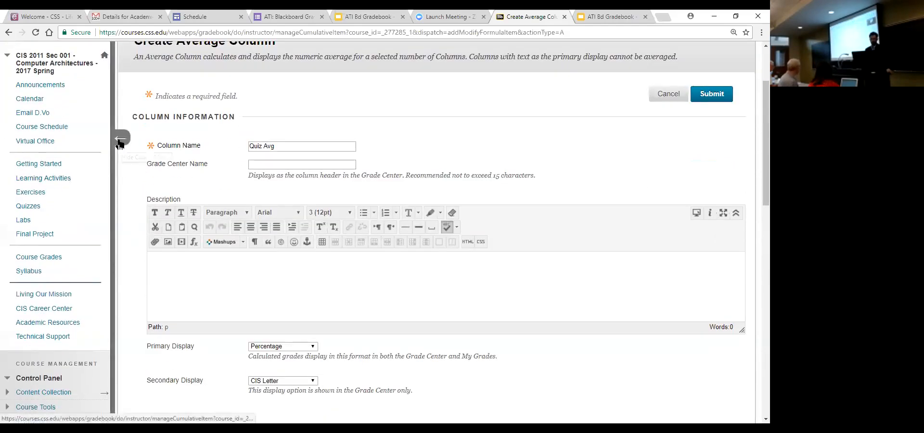
{"action": "scroll", "coordinate": [443, 243], "scroll_direction": "down", "scroll_amount": 4}
{"action": "scroll", "coordinate": [450, 243], "scroll_direction": "down", "scroll_amount": 3}
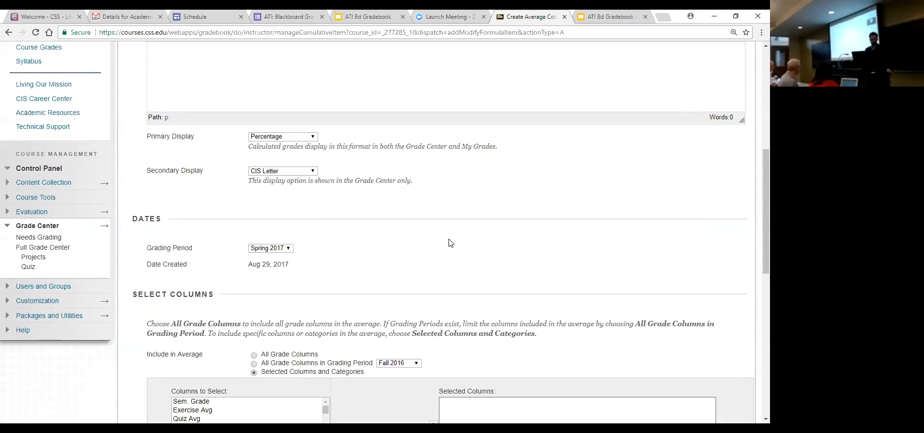
{"action": "scroll", "coordinate": [323, 249], "scroll_direction": "down", "scroll_amount": 1}
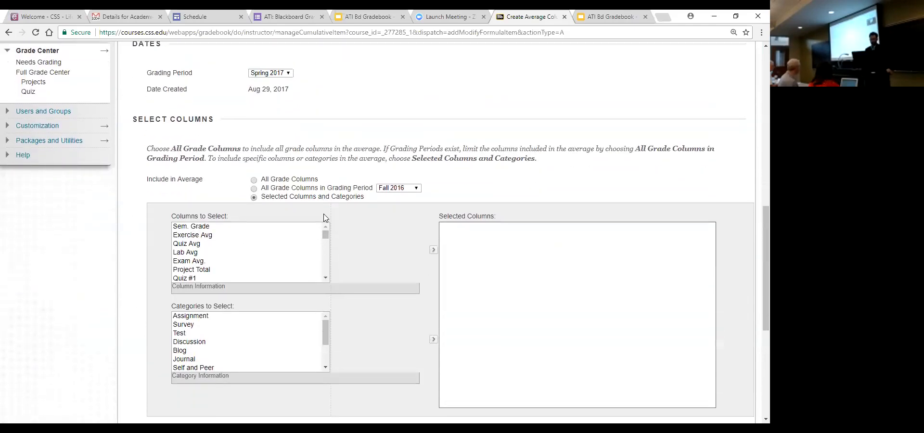
{"action": "scroll", "coordinate": [356, 201], "scroll_direction": "down", "scroll_amount": 1}
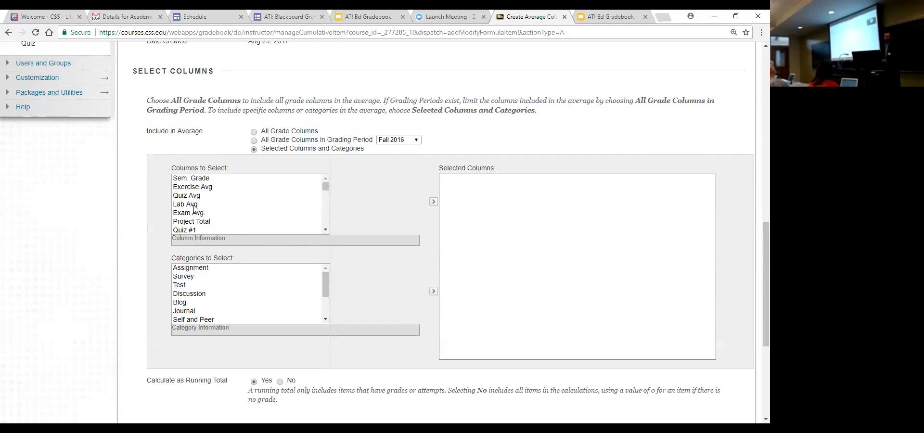
Find the Quiz category among the available categories and add it to the selected columns of the average
{"action": "left_click", "coordinate": [192, 295]}
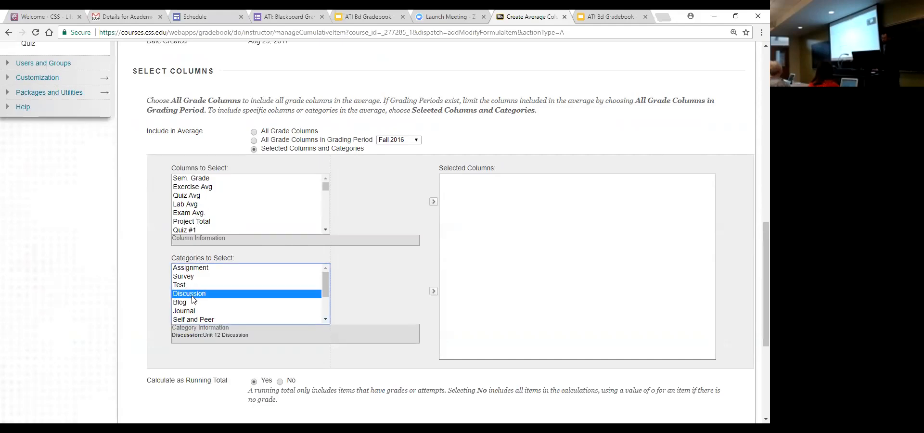
{"action": "key", "text": "Down"}
{"action": "key", "text": "Down"}
{"action": "key", "text": "Down"}
{"action": "key", "text": "Down"}
{"action": "key", "text": "Down"}
{"action": "key", "text": "Down"}
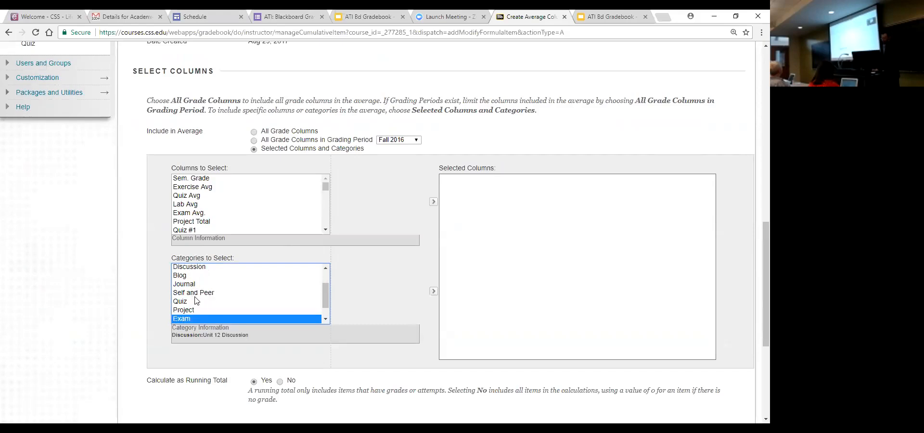
{"action": "left_click", "coordinate": [195, 296]}
{"action": "left_click", "coordinate": [197, 303]}
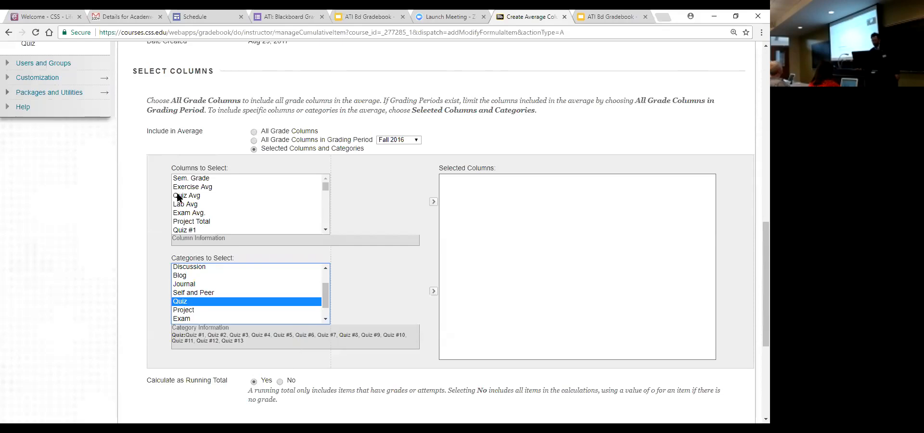
{"action": "left_click", "coordinate": [433, 292]}
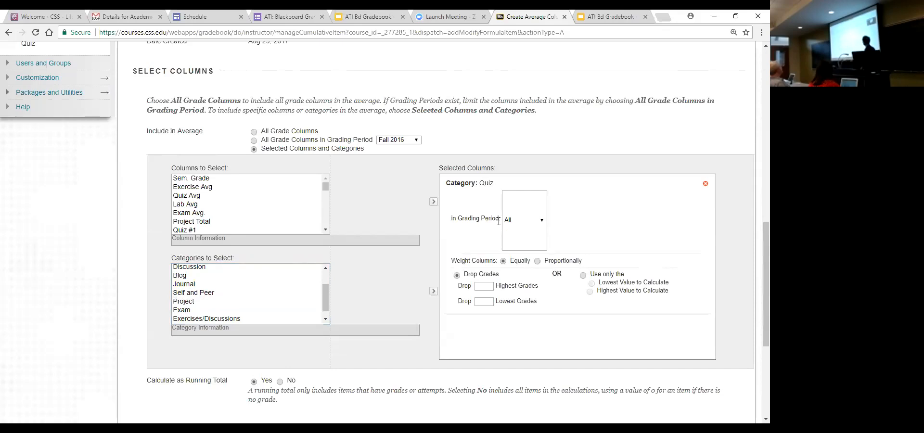
Check the Quiz category's grading period choices and set it to drop the 1 lowest grade
{"action": "left_click", "coordinate": [539, 221]}
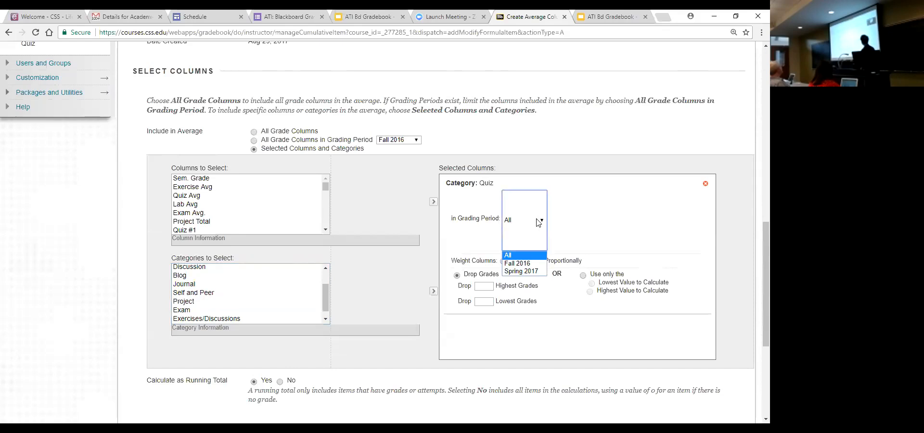
{"action": "left_click", "coordinate": [542, 222]}
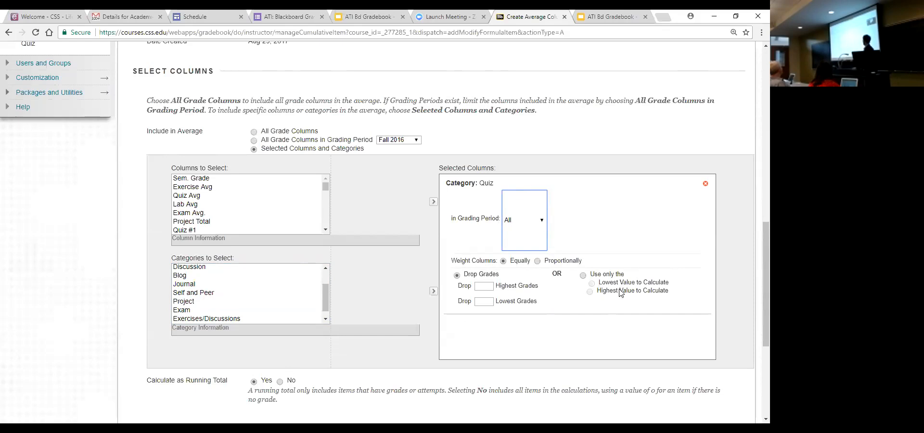
{"action": "left_click", "coordinate": [480, 302]}
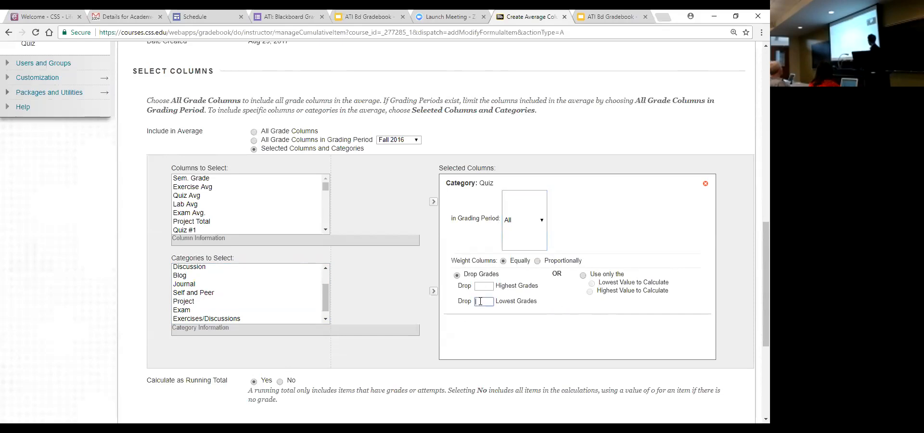
{"action": "type", "text": "1"}
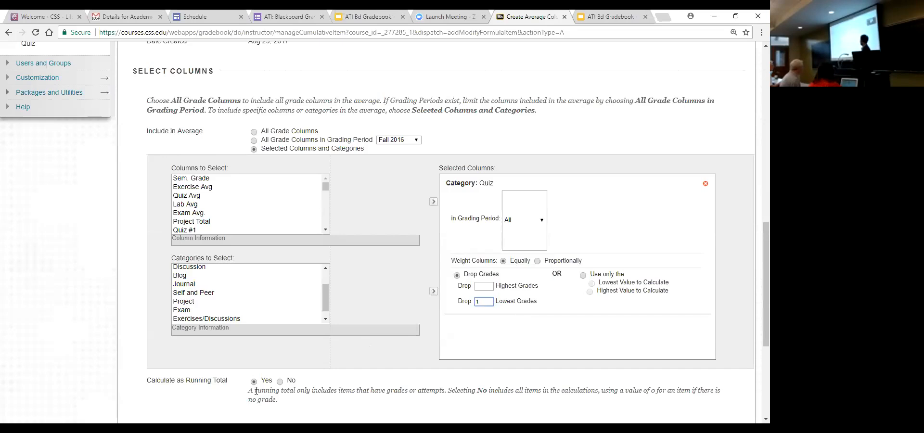
Examine the remaining column options, try "Use only the" for the Quiz category and switch back to Drop Grades
{"action": "scroll", "coordinate": [371, 379], "scroll_direction": "down", "scroll_amount": 5}
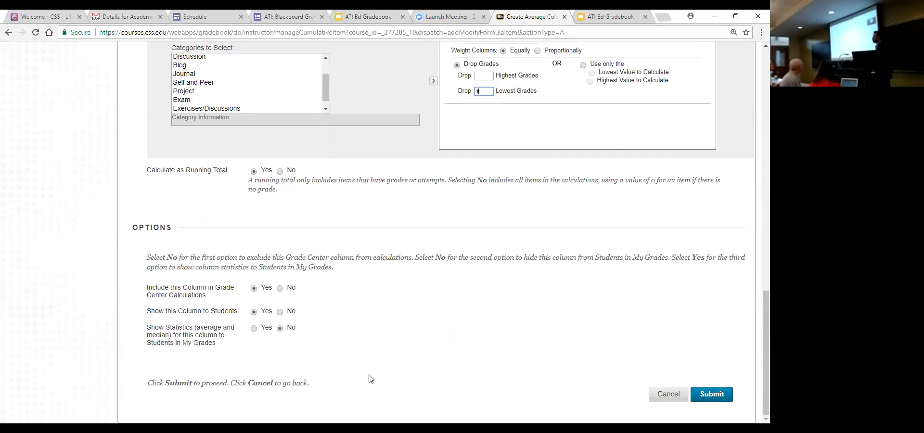
{"action": "scroll", "coordinate": [371, 379], "scroll_direction": "up", "scroll_amount": 4}
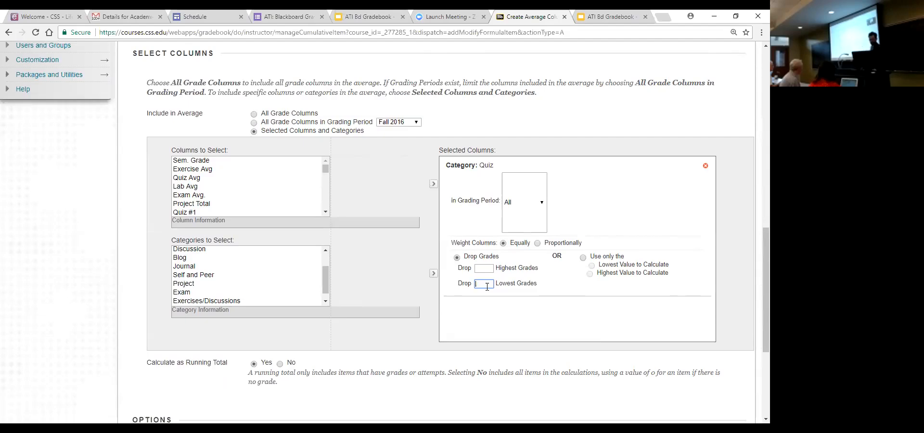
{"action": "left_click", "coordinate": [583, 258]}
{"action": "left_click", "coordinate": [480, 258]}
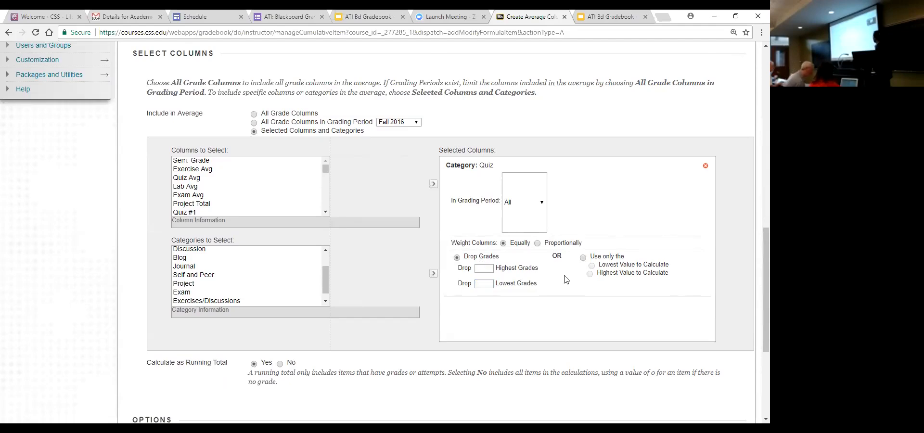
Review the new Quiz Avg column's display, category and visibility settings, and cancel its creation
{"action": "scroll", "coordinate": [566, 280], "scroll_direction": "up", "scroll_amount": 2}
{"action": "scroll", "coordinate": [566, 280], "scroll_direction": "up", "scroll_amount": 5}
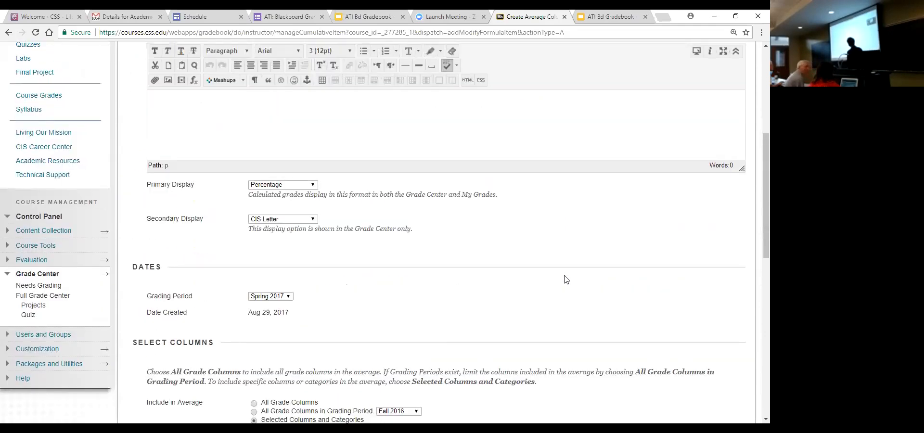
{"action": "scroll", "coordinate": [567, 280], "scroll_direction": "up", "scroll_amount": 1}
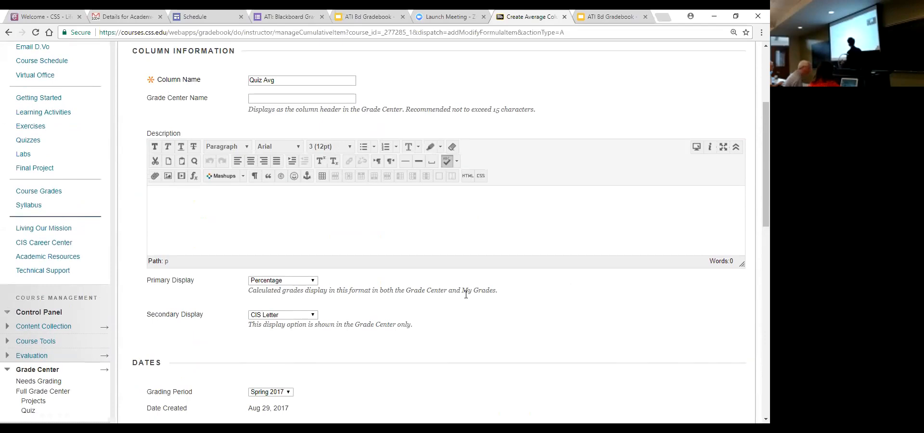
{"action": "scroll", "coordinate": [476, 295], "scroll_direction": "down", "scroll_amount": 1}
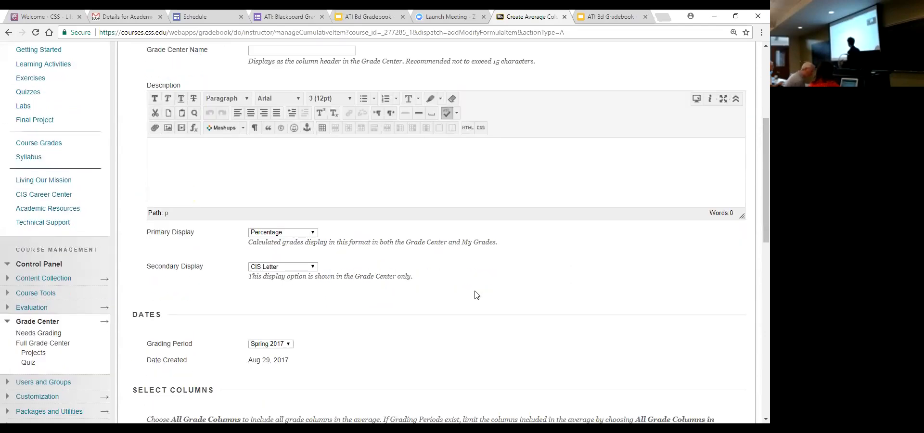
{"action": "scroll", "coordinate": [476, 295], "scroll_direction": "down", "scroll_amount": 5}
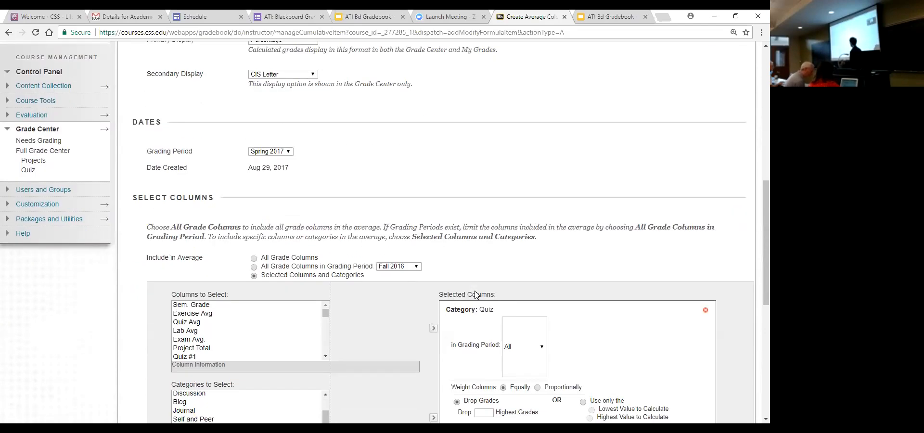
{"action": "scroll", "coordinate": [476, 294], "scroll_direction": "down", "scroll_amount": 1}
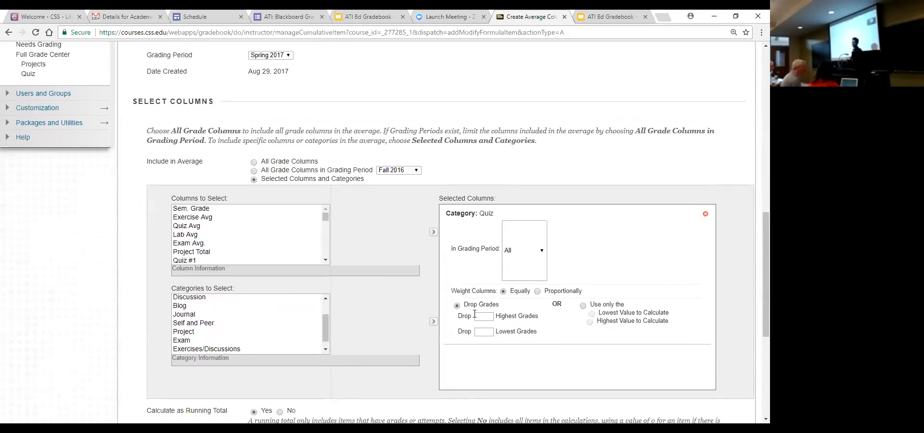
{"action": "scroll", "coordinate": [475, 314], "scroll_direction": "down", "scroll_amount": 5}
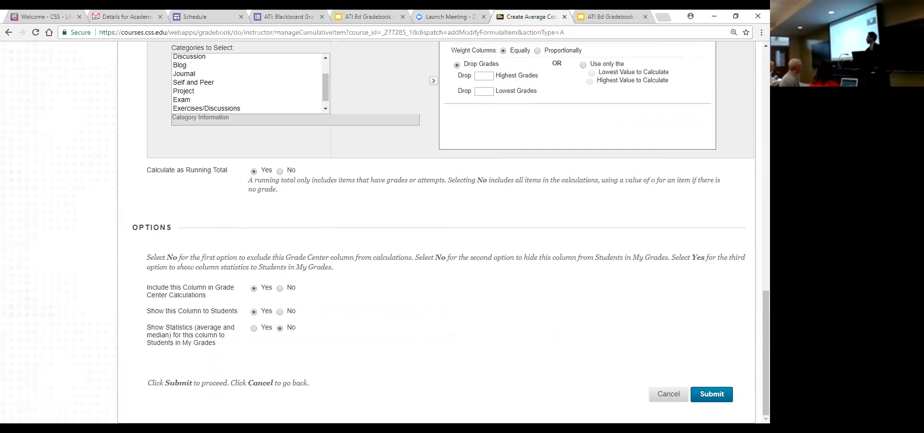
{"action": "scroll", "coordinate": [664, 407], "scroll_direction": "up", "scroll_amount": 2}
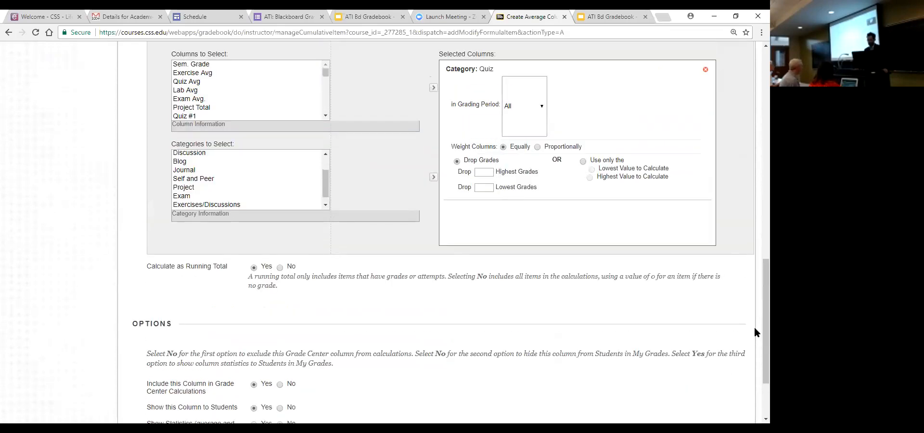
{"action": "scroll", "coordinate": [754, 308], "scroll_direction": "down", "scroll_amount": 2}
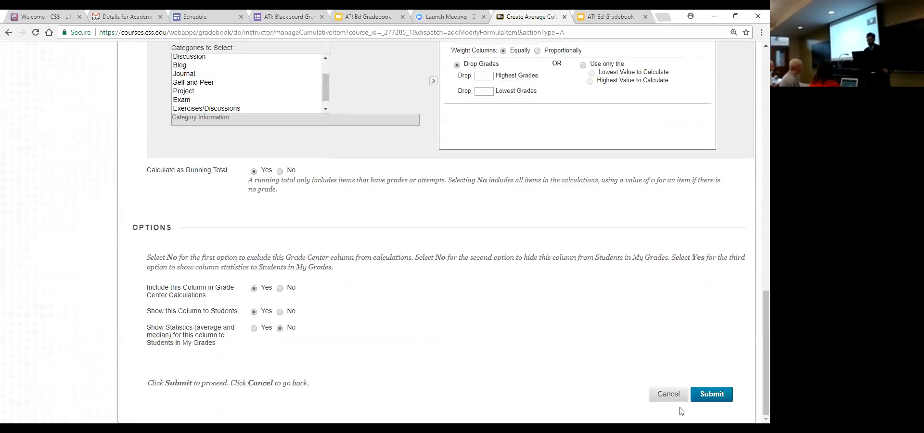
{"action": "left_click", "coordinate": [670, 394]}
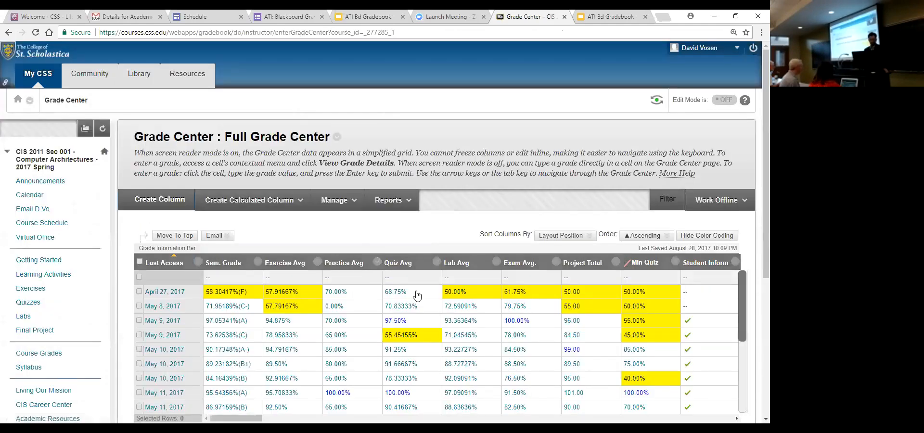
Check the actions available for the existing Quiz Avg column and look across the grade columns to the last ones and back
{"action": "left_click", "coordinate": [437, 262]}
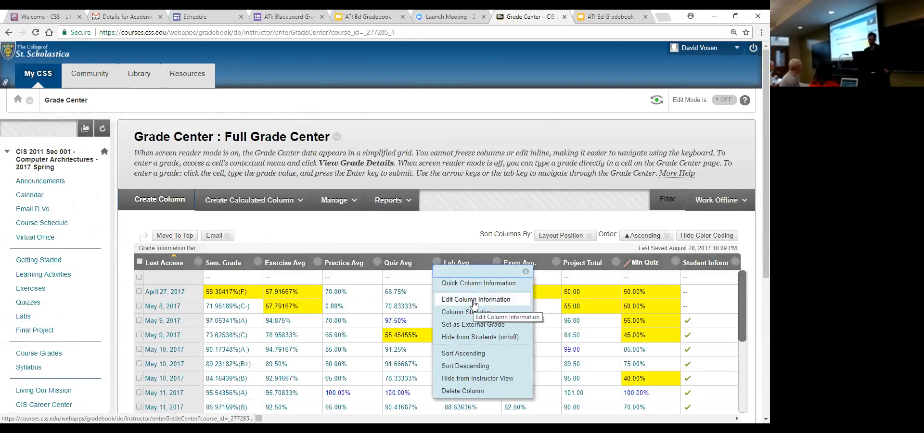
{"action": "left_click", "coordinate": [437, 230]}
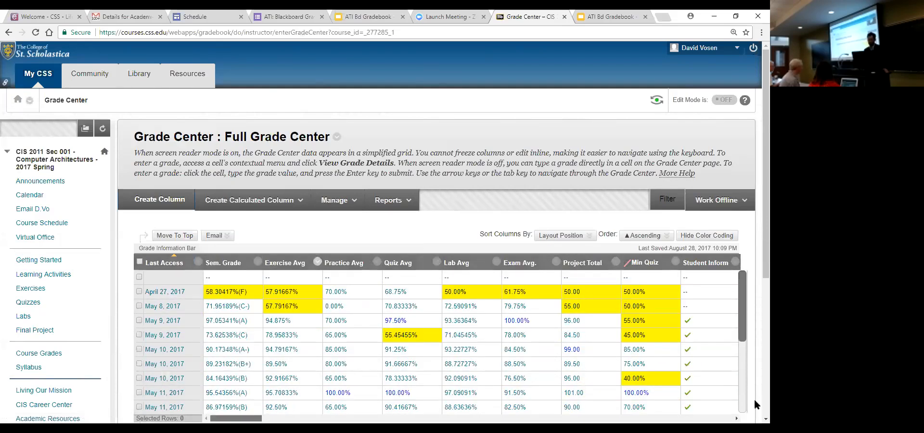
{"action": "left_click", "coordinate": [722, 418]}
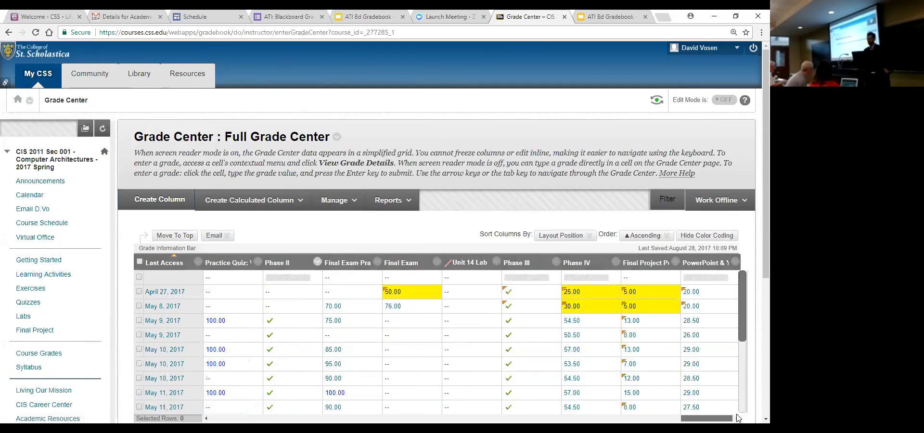
{"action": "left_click_drag", "start_coordinate": [738, 418], "coordinate": [246, 387]}
{"action": "left_click", "coordinate": [214, 236]}
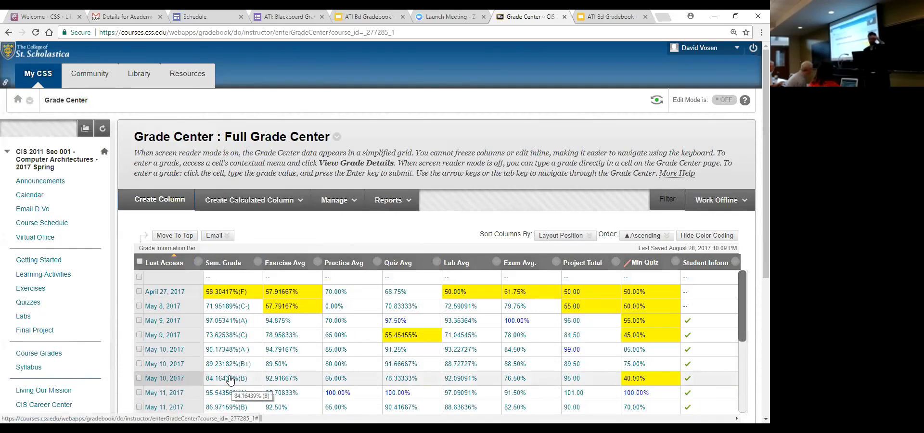
Open the existing Quiz Avg column for editing and review its description and display settings
{"action": "left_click", "coordinate": [436, 262]}
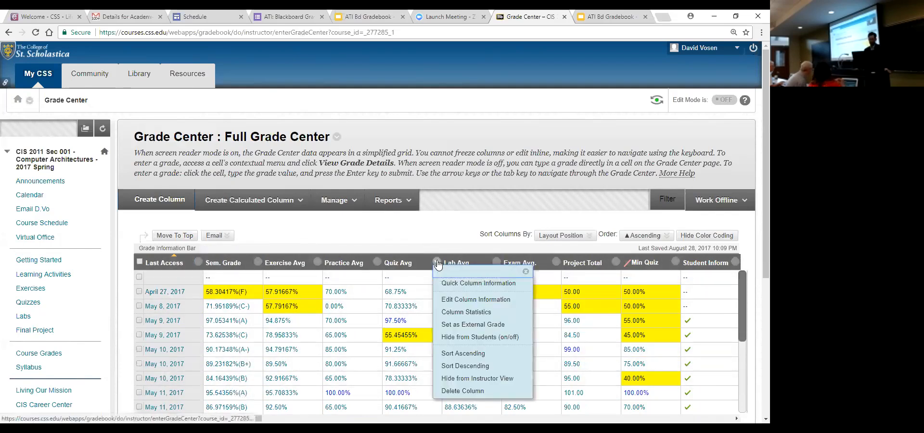
{"action": "left_click", "coordinate": [447, 299]}
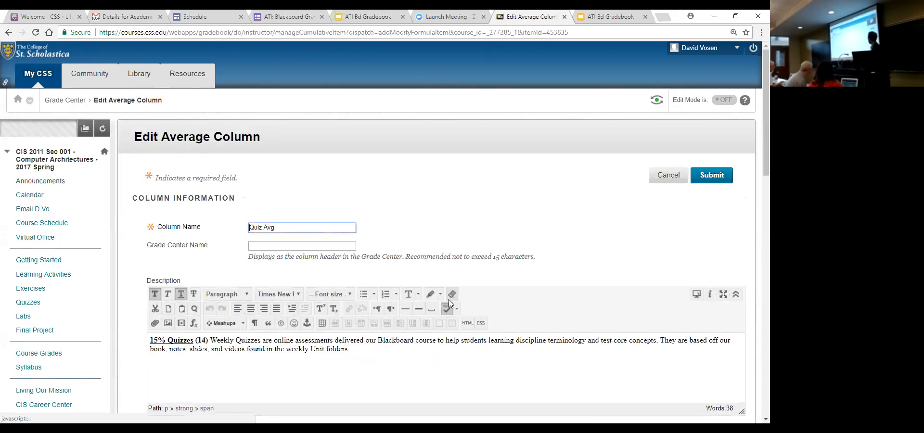
{"action": "scroll", "coordinate": [527, 220], "scroll_direction": "down", "scroll_amount": 2}
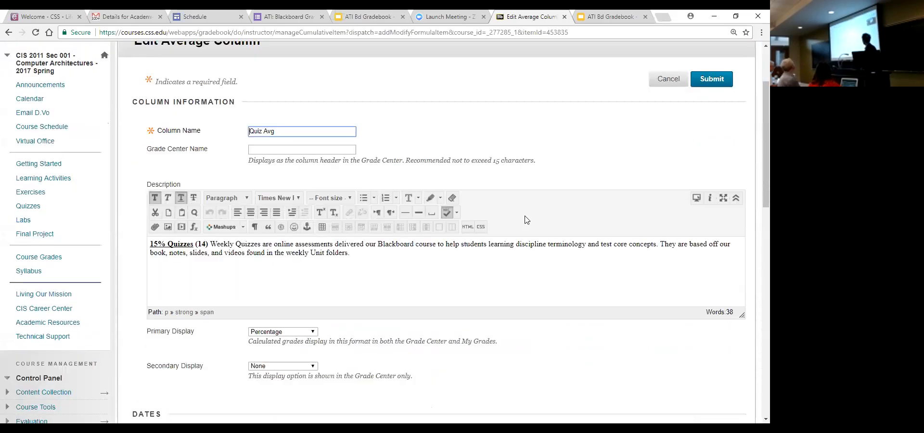
{"action": "left_click", "coordinate": [497, 264]}
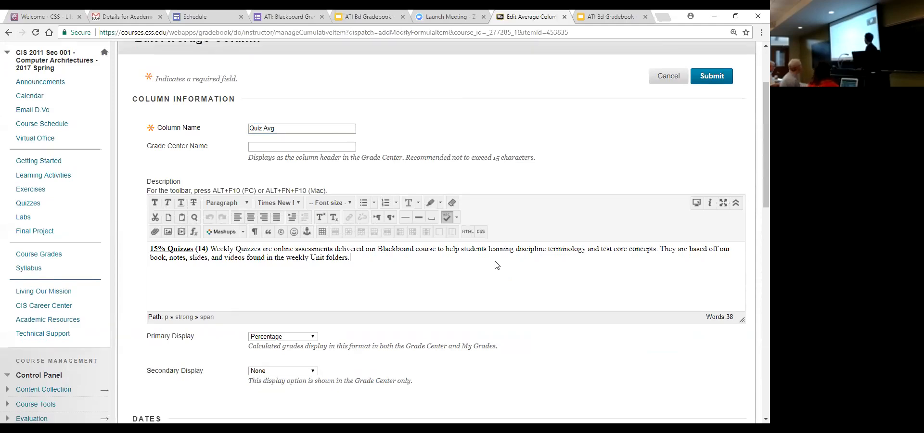
{"action": "scroll", "coordinate": [497, 265], "scroll_direction": "down", "scroll_amount": 3}
{"action": "scroll", "coordinate": [497, 265], "scroll_direction": "down", "scroll_amount": 3}
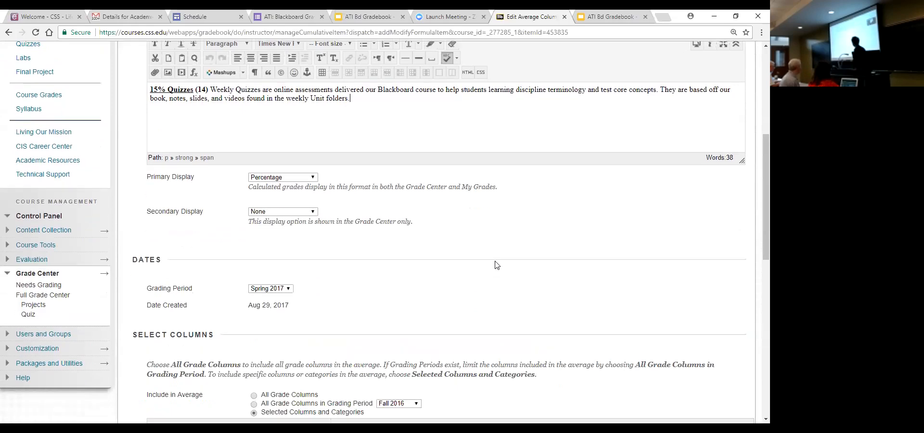
Review the Quiz Avg column's selected category, drop-grades setting and options, and leave the form without saving
{"action": "scroll", "coordinate": [497, 265], "scroll_direction": "down", "scroll_amount": 3}
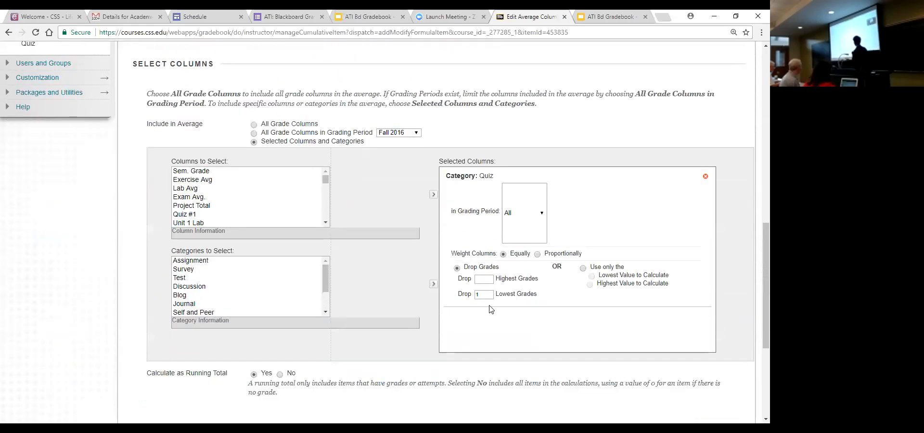
{"action": "scroll", "coordinate": [491, 307], "scroll_direction": "down", "scroll_amount": 2}
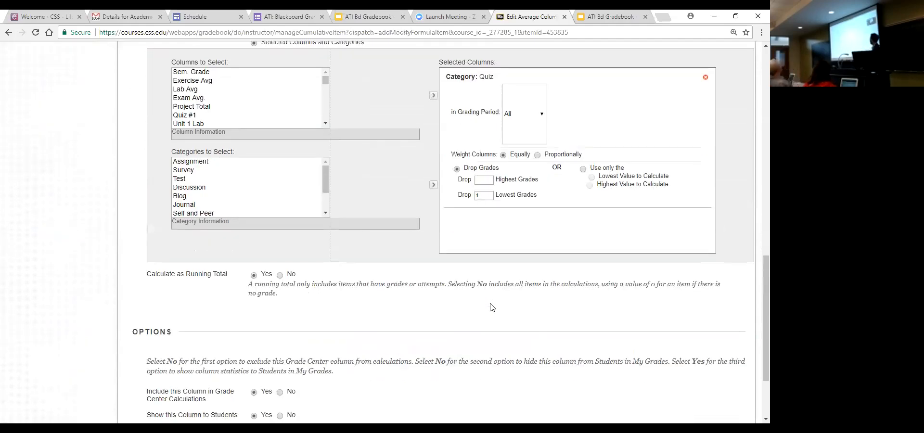
{"action": "scroll", "coordinate": [491, 307], "scroll_direction": "down", "scroll_amount": 2}
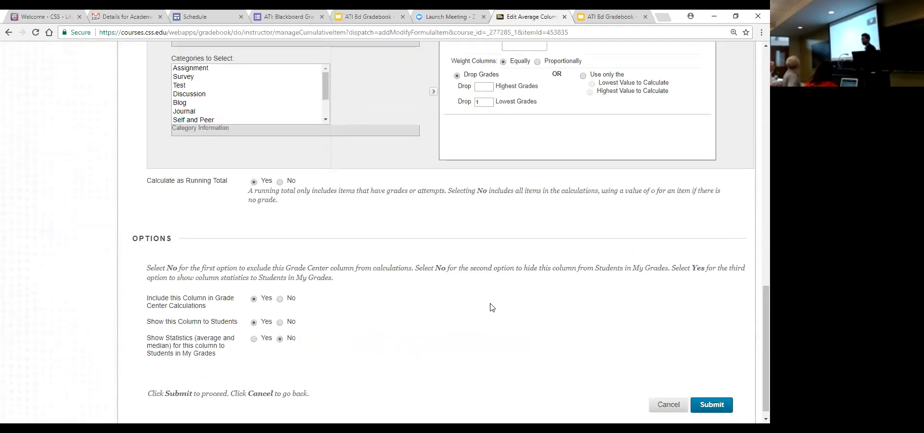
{"action": "scroll", "coordinate": [491, 308], "scroll_direction": "up", "scroll_amount": 10}
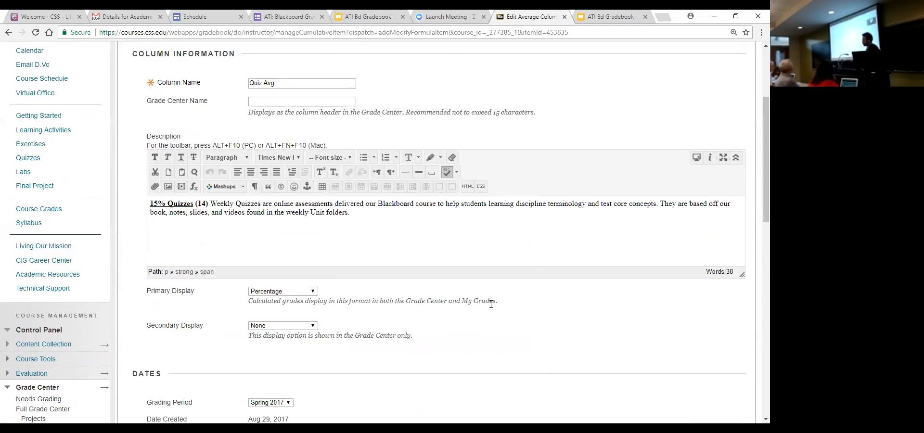
{"action": "scroll", "coordinate": [491, 304], "scroll_direction": "up", "scroll_amount": 3}
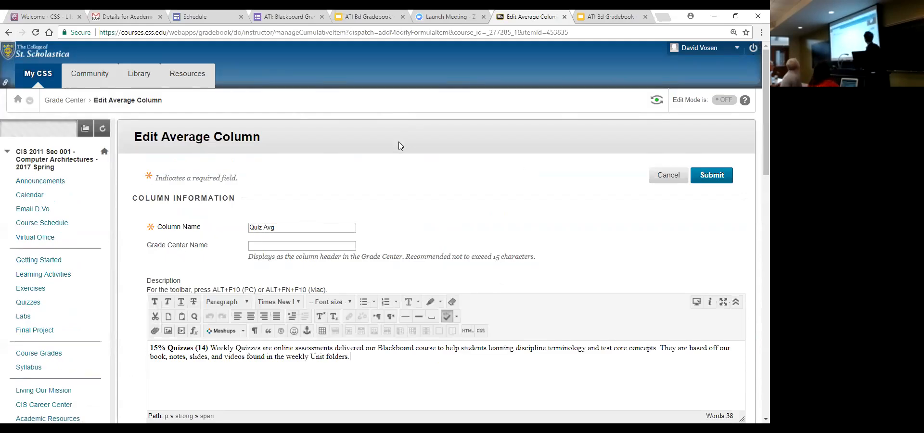
{"action": "left_click", "coordinate": [655, 173]}
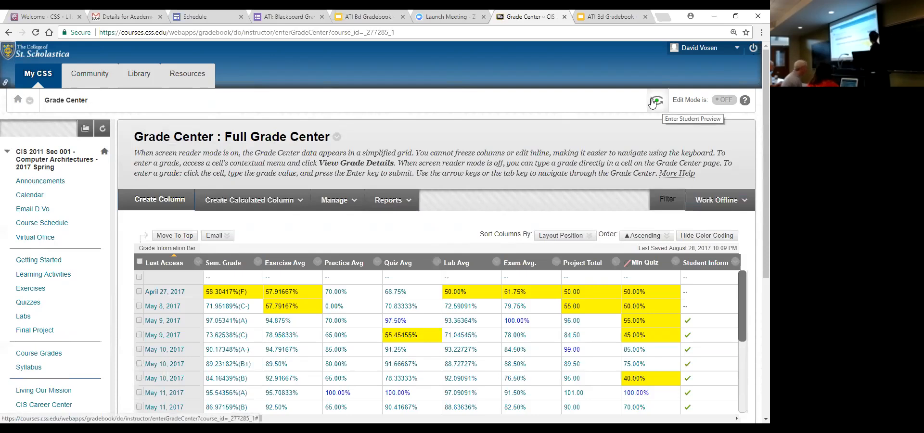
Turn on Edit Mode and enter student preview, saving its settings with "Keep the preview user and all data"
{"action": "left_click", "coordinate": [725, 102]}
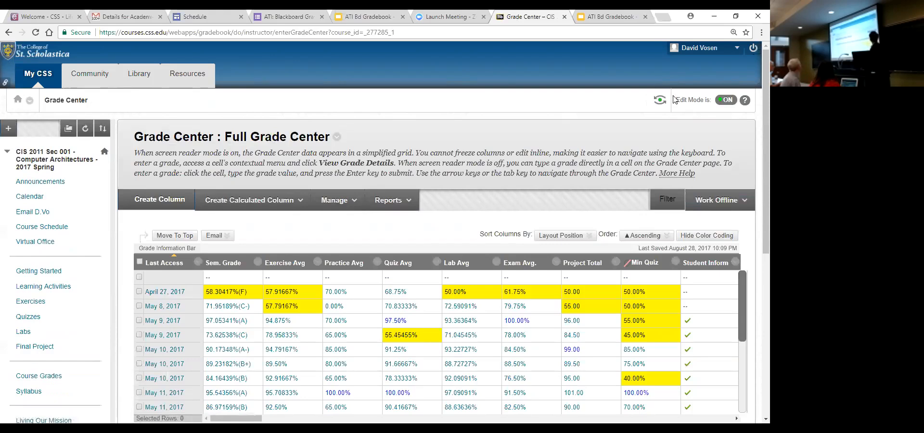
{"action": "left_click", "coordinate": [658, 101]}
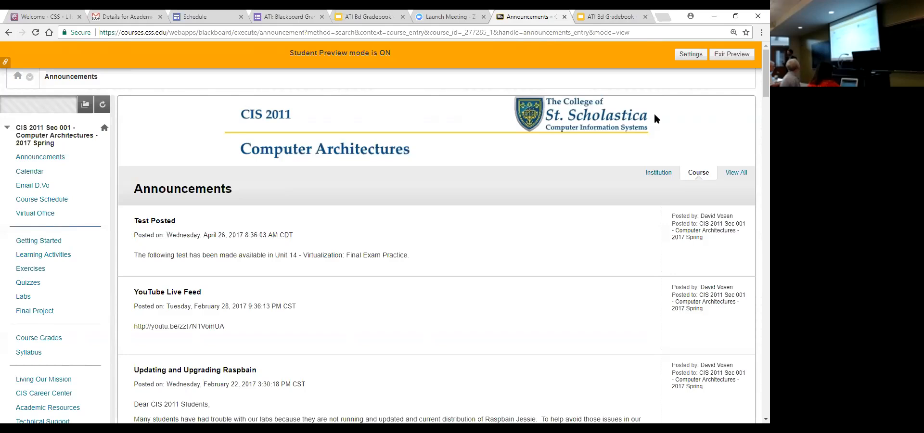
{"action": "left_click", "coordinate": [692, 56]}
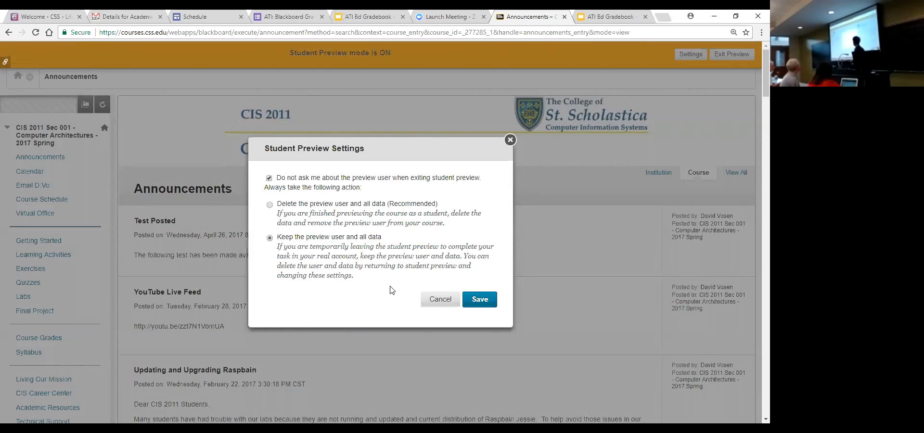
{"action": "left_click", "coordinate": [479, 299]}
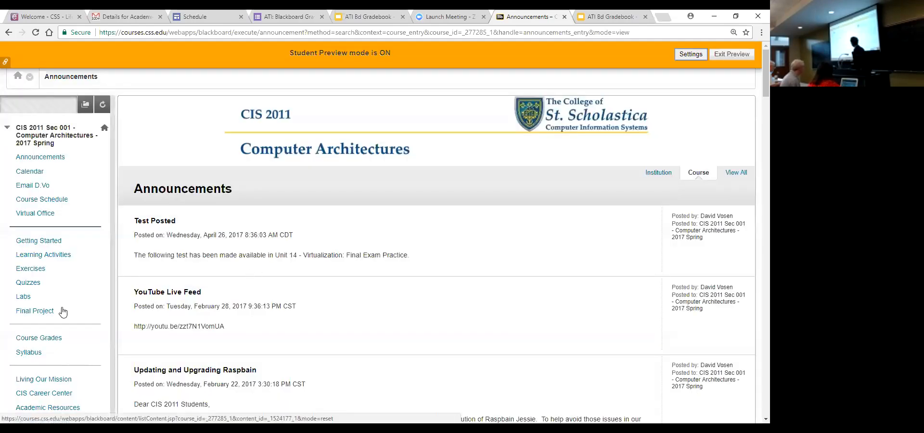
Read the Quiz Avg description in the student's Course Grades and exit the student preview
{"action": "left_click", "coordinate": [37, 339]}
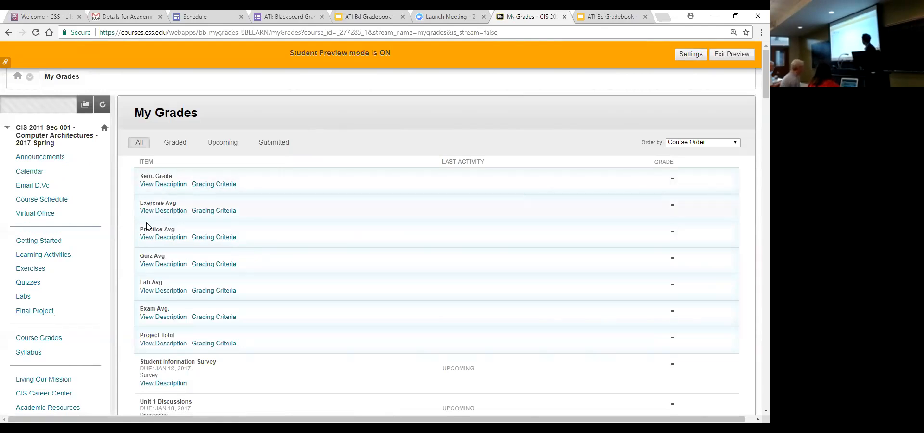
{"action": "left_click", "coordinate": [152, 265]}
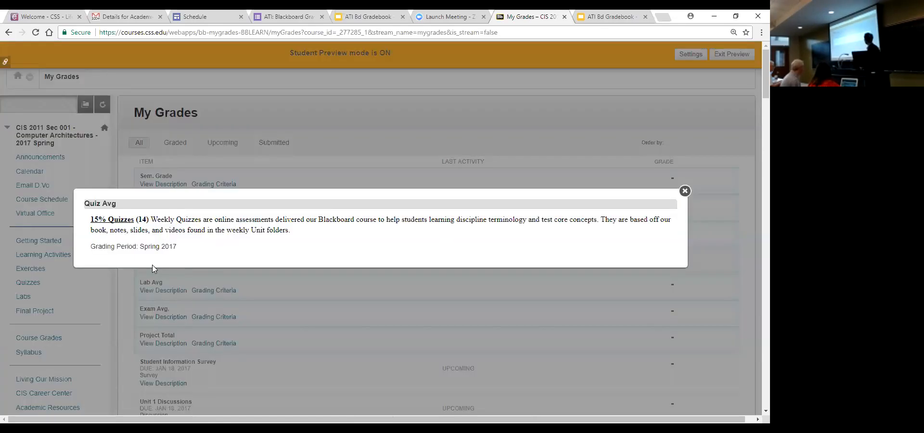
{"action": "left_click", "coordinate": [686, 193]}
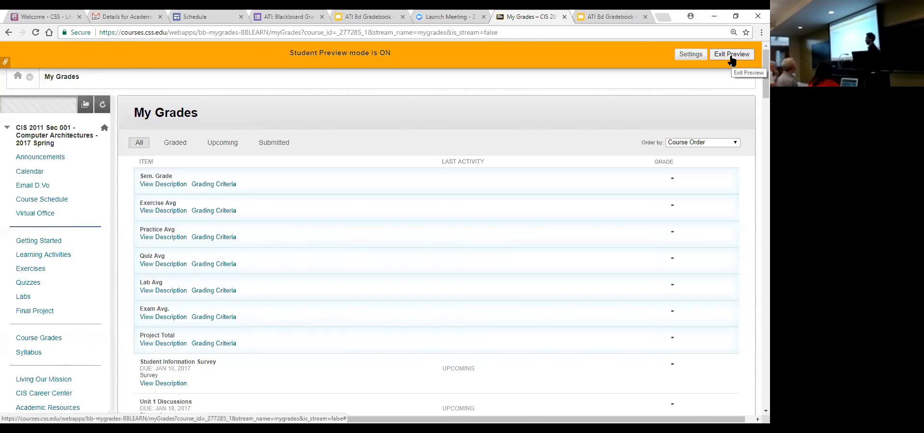
{"action": "left_click", "coordinate": [731, 57]}
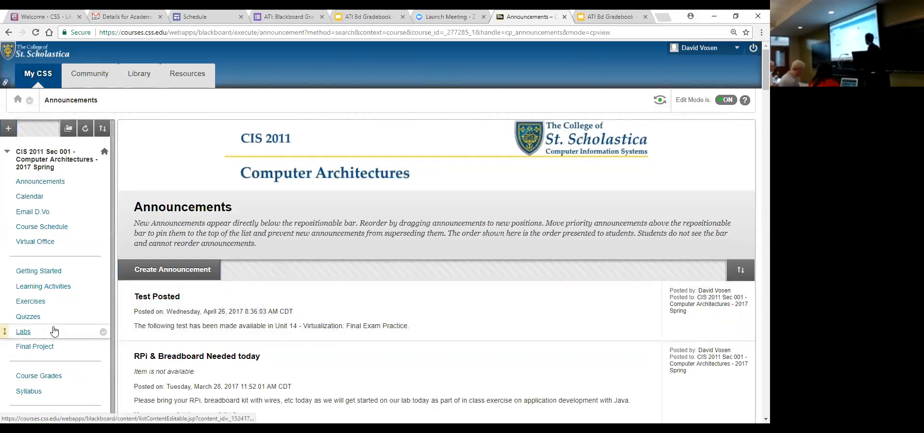
Reopen the course's Full Grade Center and switch to the ATI Bd Gradebook presentation in Google Slides
{"action": "scroll", "coordinate": [54, 331], "scroll_direction": "down", "scroll_amount": 3}
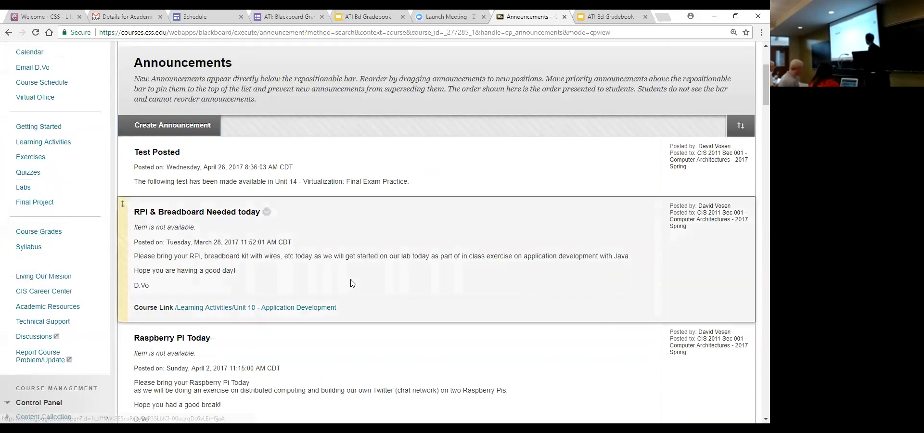
{"action": "scroll", "coordinate": [350, 284], "scroll_direction": "down", "scroll_amount": 3}
{"action": "left_click", "coordinate": [70, 339]}
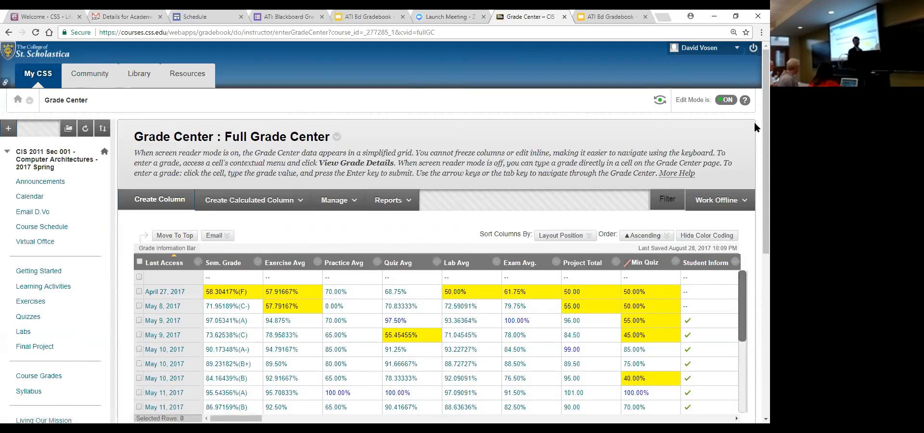
{"action": "left_click", "coordinate": [580, 22]}
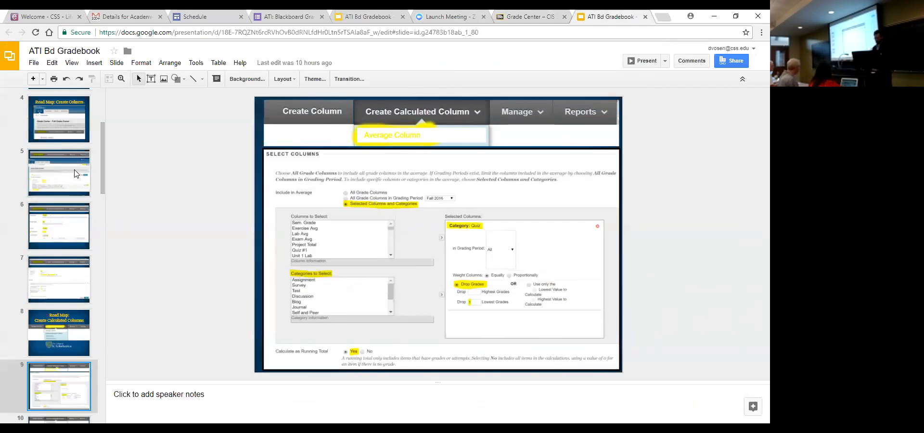
Present the slideshow from the Average Column slide through Minimum/Maximum Column to Total Column, and exit the presentation
{"action": "left_click", "coordinate": [631, 62]}
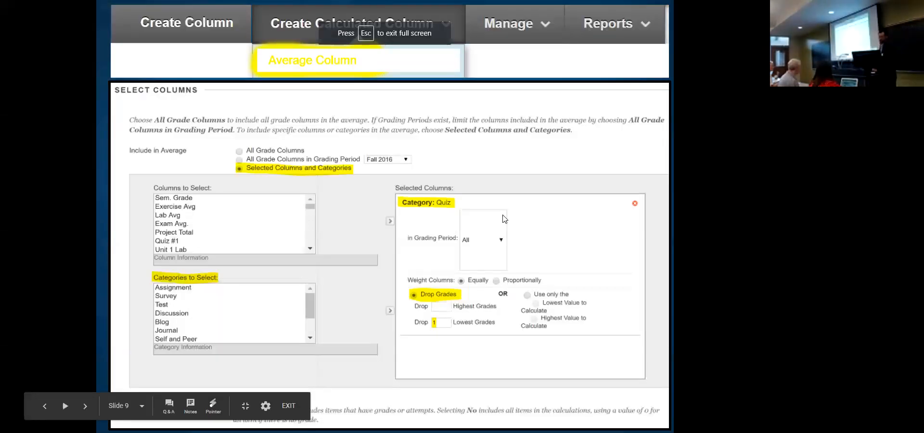
{"action": "key", "text": "Right"}
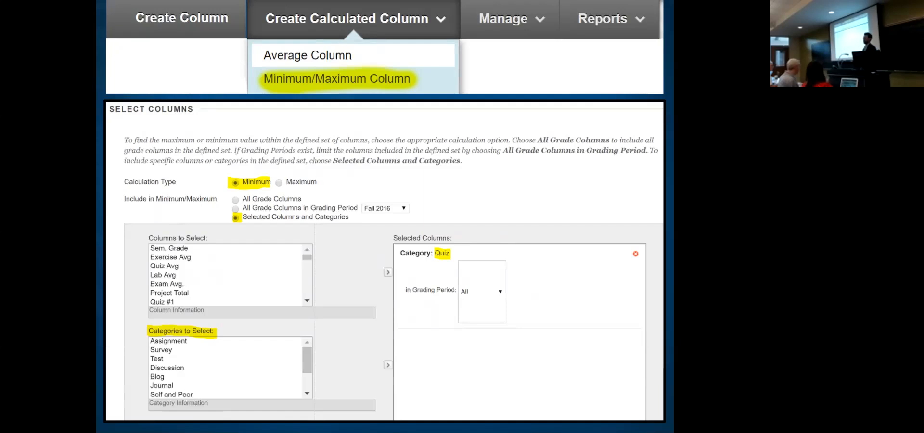
{"action": "left_click", "coordinate": [526, 193]}
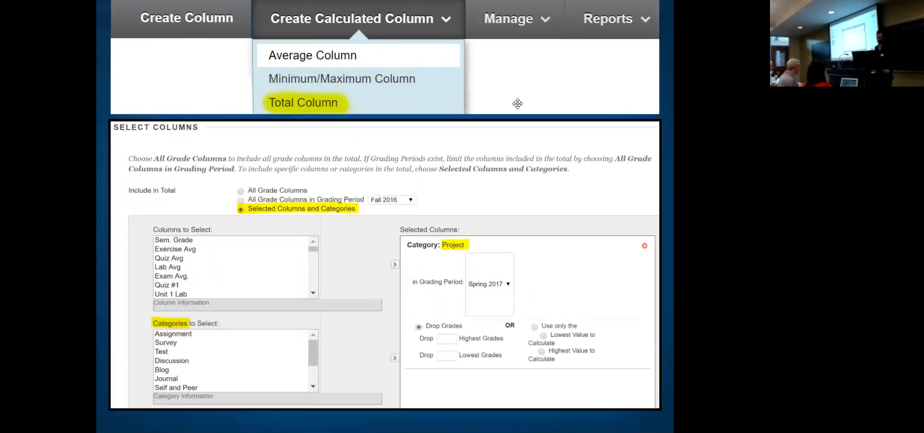
{"action": "key", "text": "Escape"}
Return to the Blackboard Full Grade Center and open the Min Quiz column's information for editing
{"action": "left_click", "coordinate": [528, 16]}
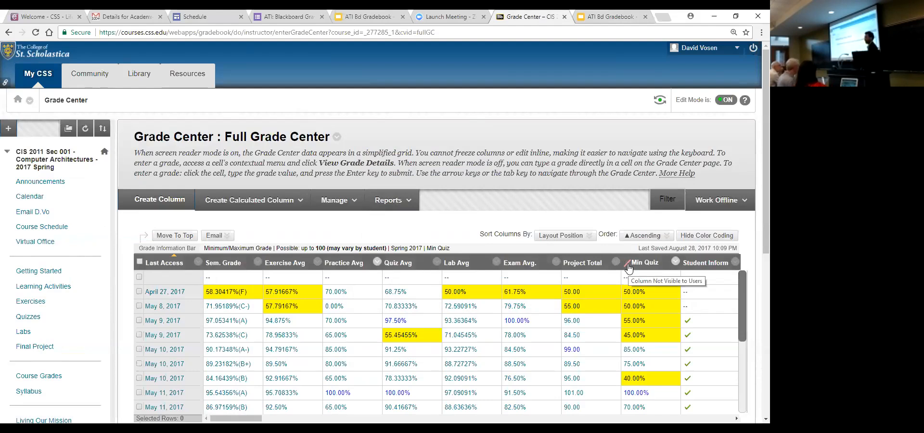
{"action": "left_click", "coordinate": [675, 262]}
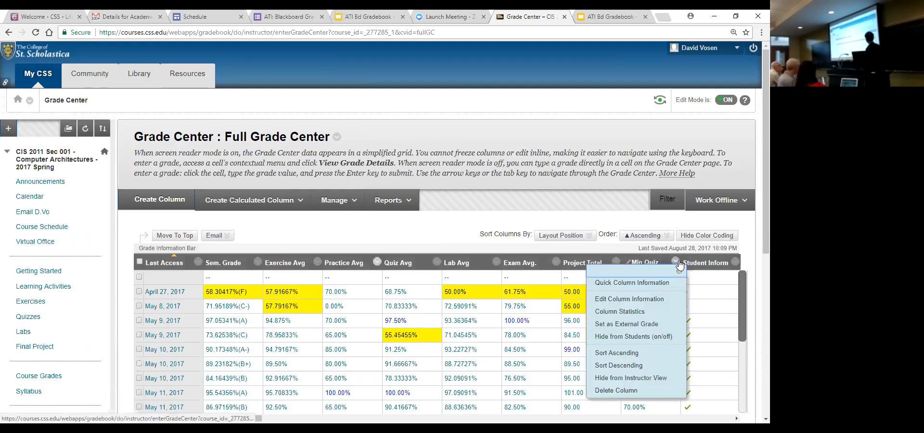
{"action": "left_click", "coordinate": [656, 299]}
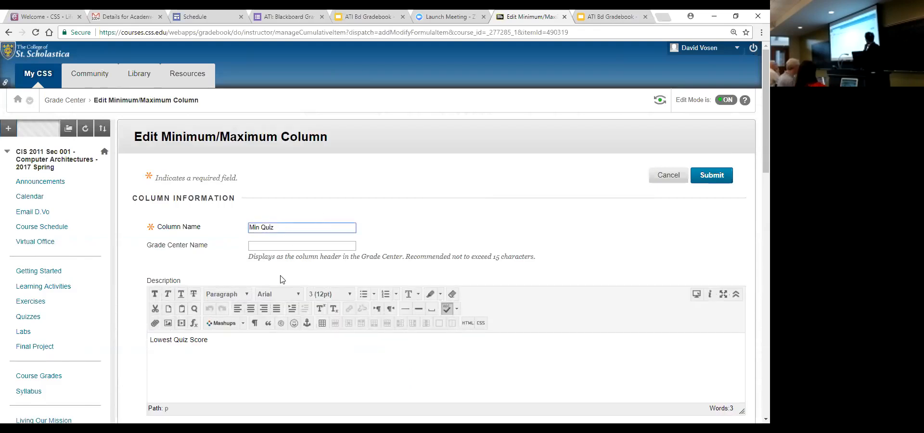
Review the Min Quiz column's description, calculation type, selected category and visibility options, and leave the form without saving
{"action": "scroll", "coordinate": [282, 279], "scroll_direction": "down", "scroll_amount": 4}
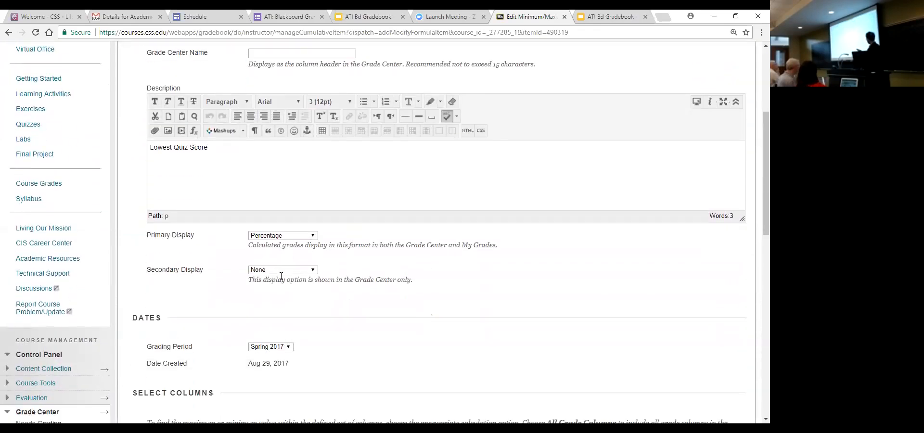
{"action": "scroll", "coordinate": [281, 277], "scroll_direction": "down", "scroll_amount": 6}
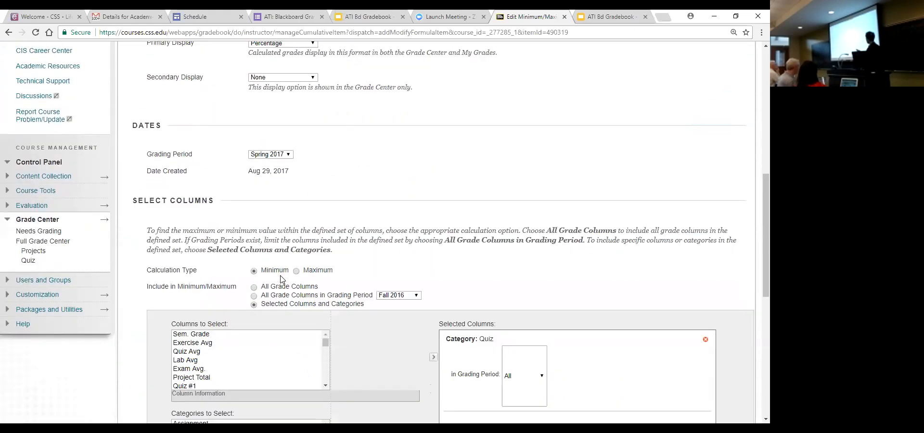
{"action": "scroll", "coordinate": [282, 279], "scroll_direction": "down", "scroll_amount": 3}
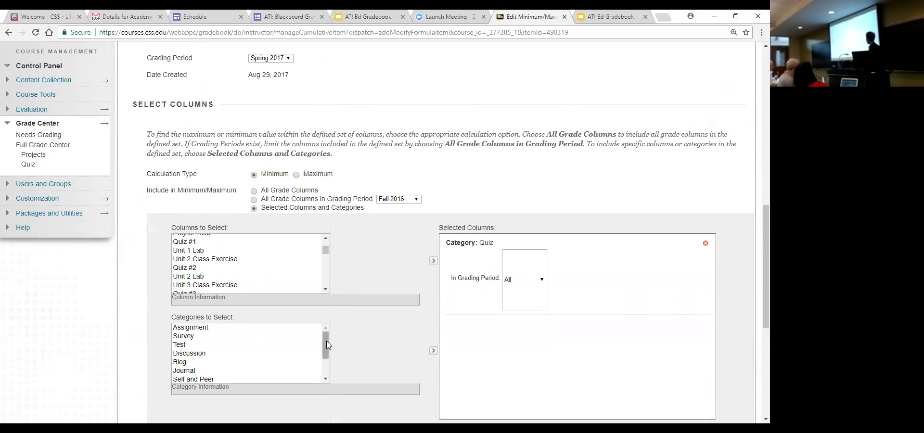
{"action": "left_click_drag", "start_coordinate": [325, 340], "coordinate": [332, 374]}
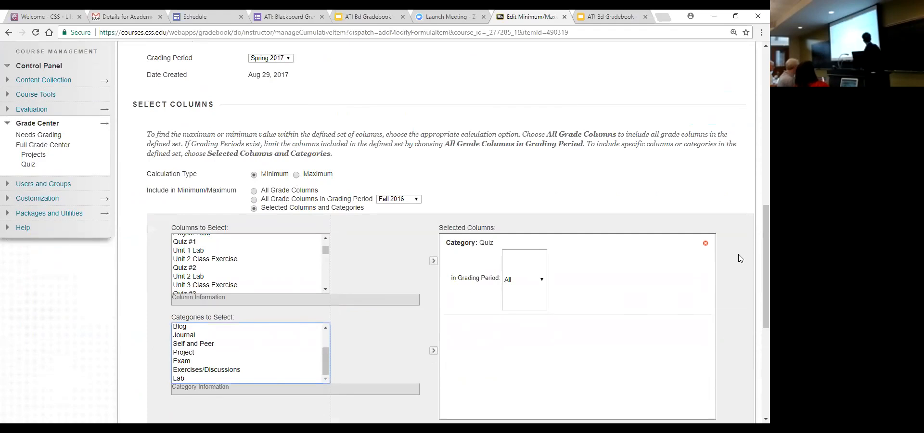
{"action": "scroll", "coordinate": [740, 258], "scroll_direction": "down", "scroll_amount": 5}
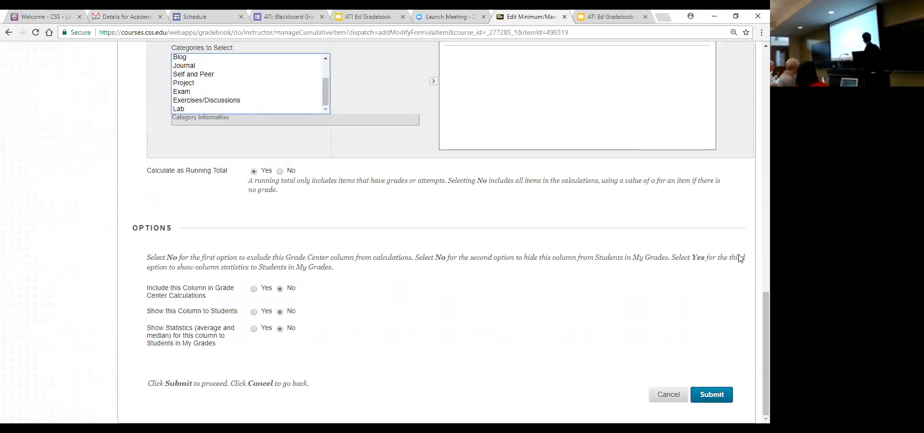
{"action": "left_click", "coordinate": [663, 395]}
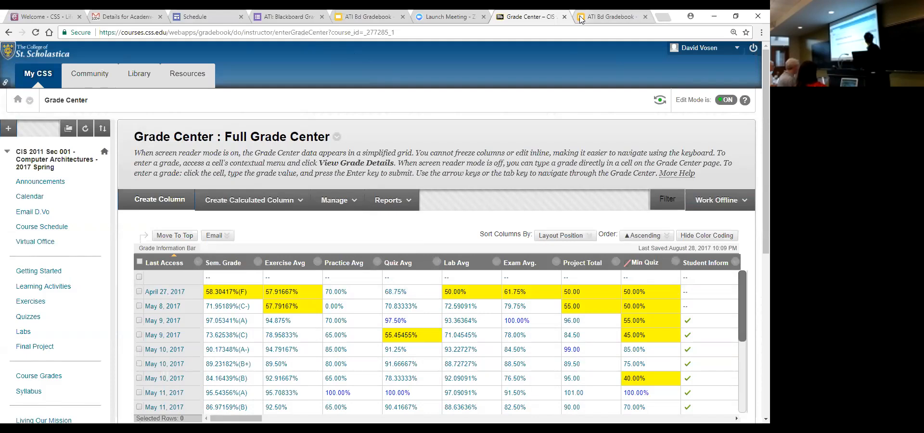
Check the Total Column slide in Google Slides, and start creating a calculated Total Column in the Blackboard Grade Center
{"action": "left_click", "coordinate": [601, 16]}
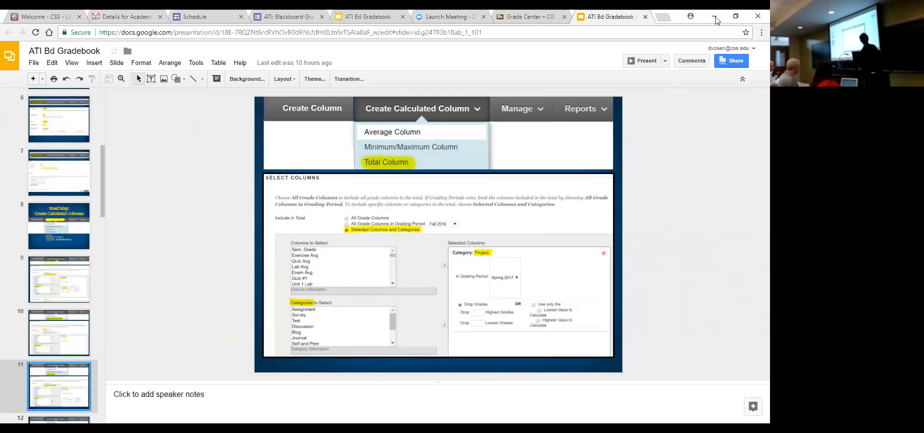
{"action": "left_click", "coordinate": [509, 19]}
{"action": "left_click", "coordinate": [269, 200]}
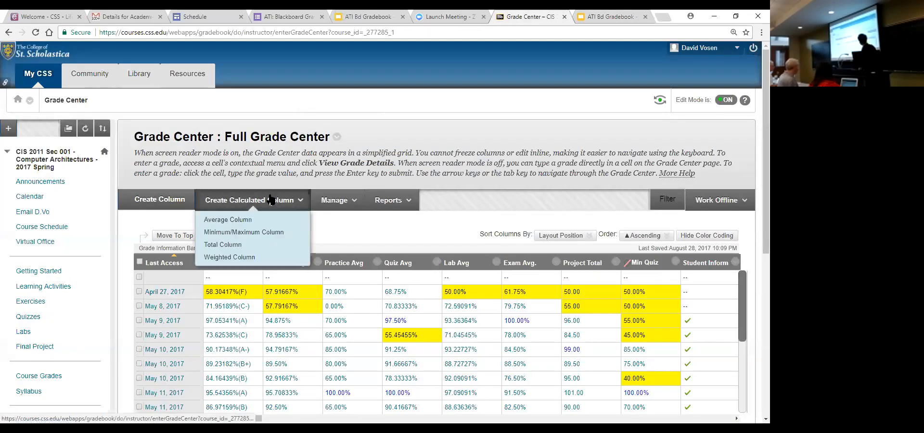
{"action": "left_click", "coordinate": [216, 246]}
{"action": "scroll", "coordinate": [401, 253], "scroll_direction": "down", "scroll_amount": 2}
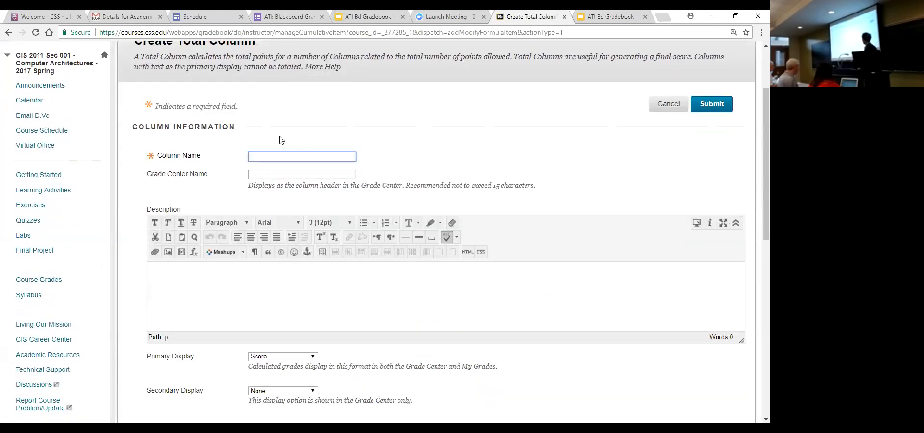
{"action": "scroll", "coordinate": [282, 140], "scroll_direction": "down", "scroll_amount": 9}
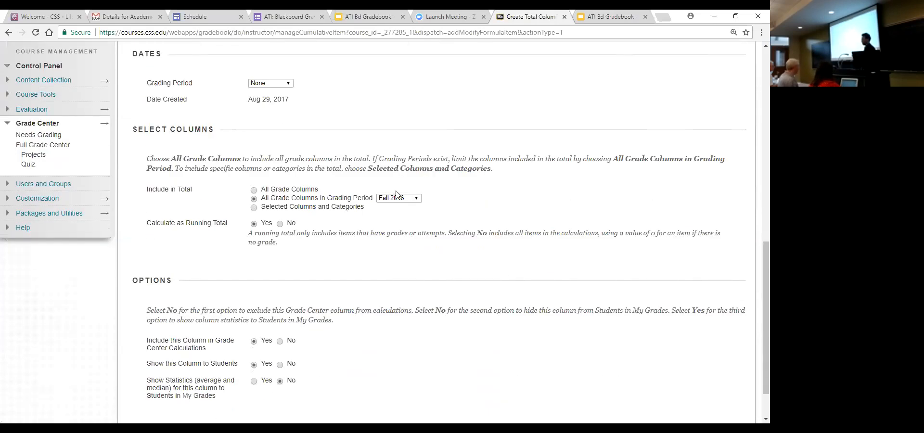
Demonstrate including Selected Columns and Categories in the total by adding the Quiz category, and cancel the new column
{"action": "left_click", "coordinate": [349, 208]}
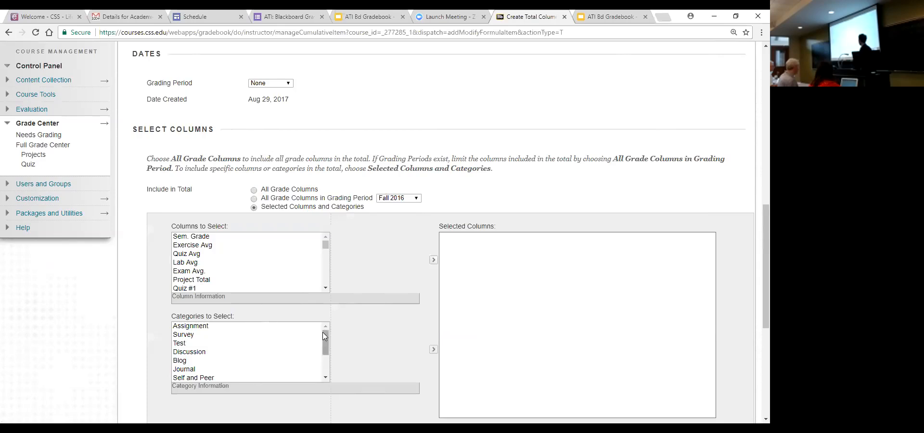
{"action": "left_click_drag", "start_coordinate": [326, 334], "coordinate": [323, 378]}
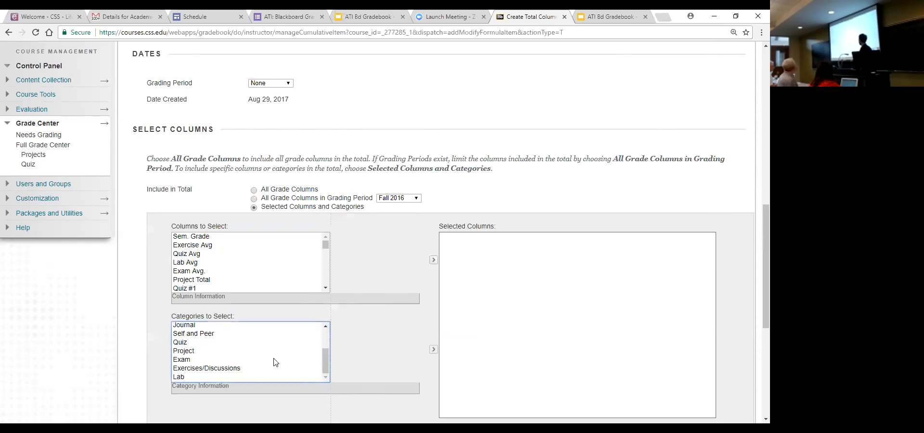
{"action": "left_click", "coordinate": [185, 343]}
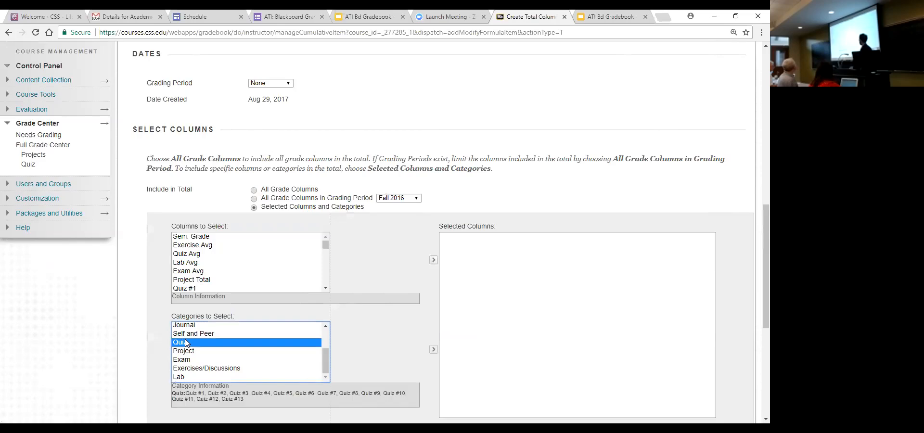
{"action": "left_click", "coordinate": [433, 350]}
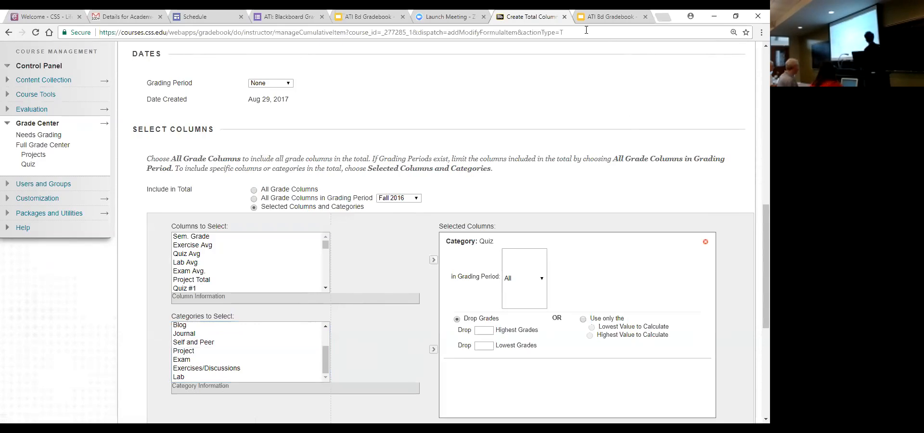
{"action": "scroll", "coordinate": [660, 109], "scroll_direction": "up", "scroll_amount": 10}
{"action": "left_click", "coordinate": [662, 108]}
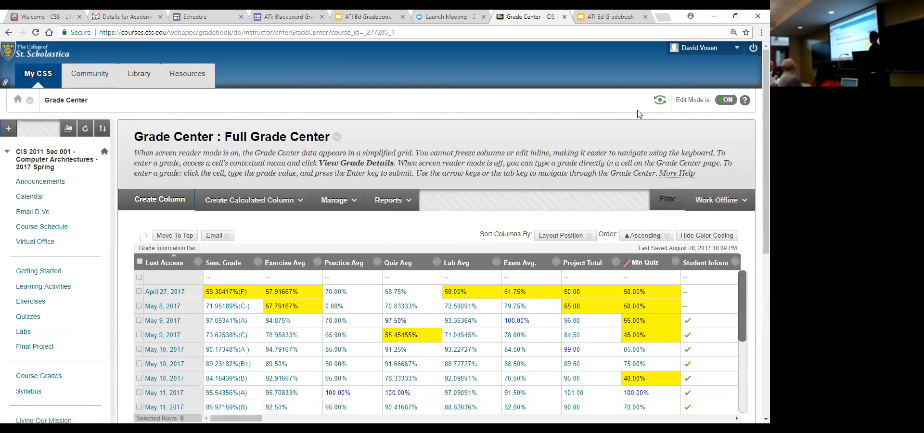
Show the Weighted Column slide in the Google Slides presentation and switch back to the Blackboard Grade Center
{"action": "left_click", "coordinate": [626, 17]}
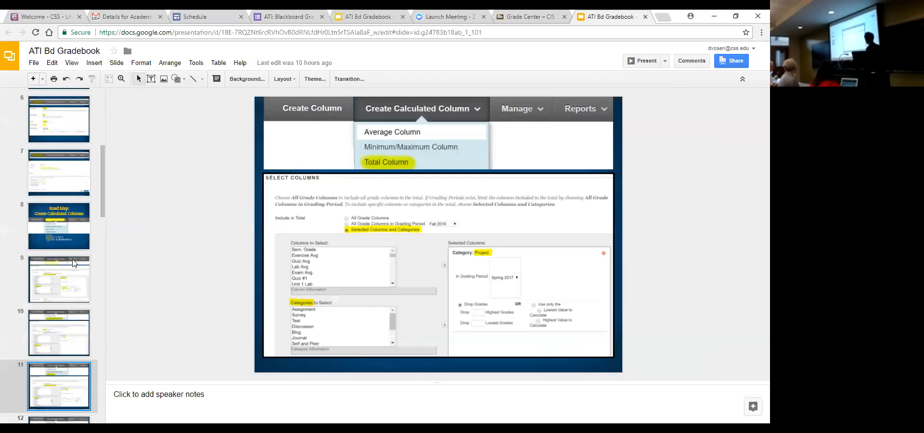
{"action": "key", "text": "Down"}
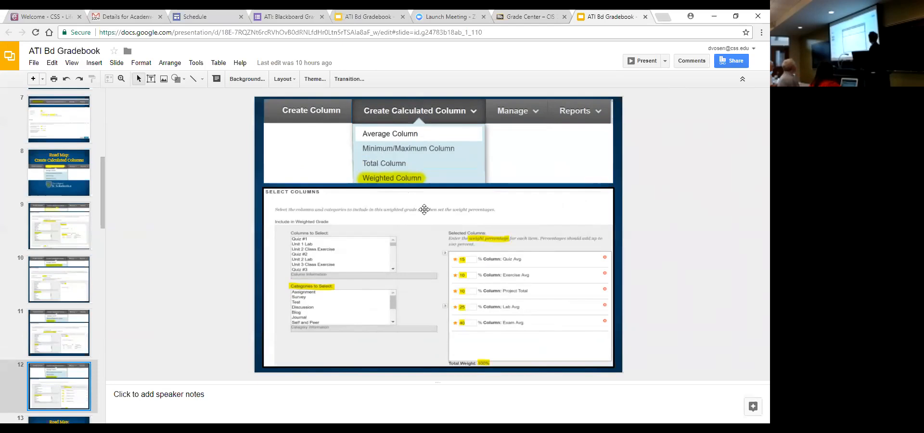
{"action": "left_click", "coordinate": [516, 16]}
Open the Sem. Grade weighted column's information for editing
{"action": "left_click", "coordinate": [299, 204]}
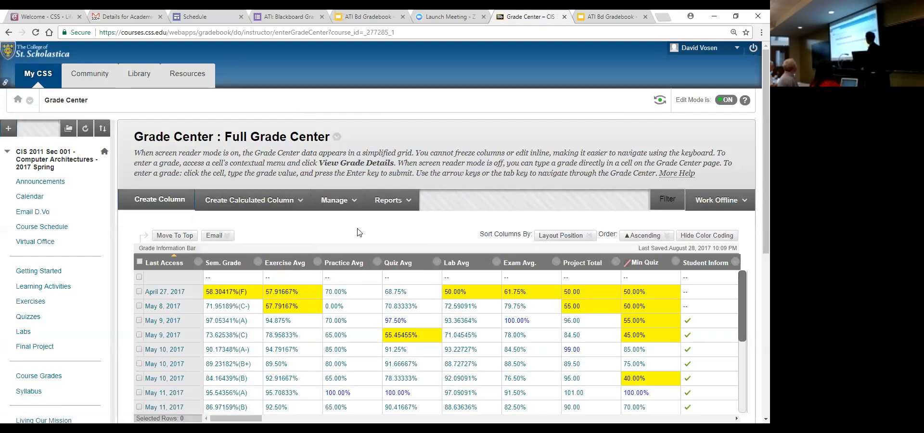
{"action": "left_click", "coordinate": [257, 261]}
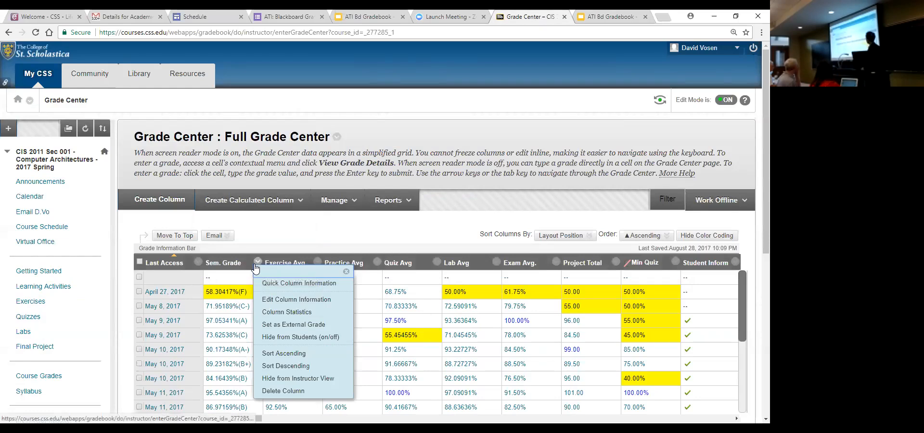
{"action": "left_click", "coordinate": [281, 303]}
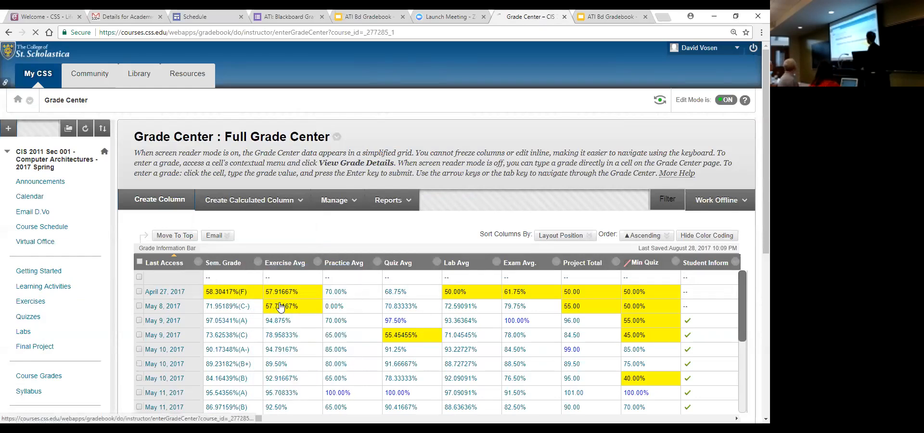
Examine the Sem. Grade column's description, primary and secondary display formats, and grading period
{"action": "scroll", "coordinate": [431, 258], "scroll_direction": "down", "scroll_amount": 2}
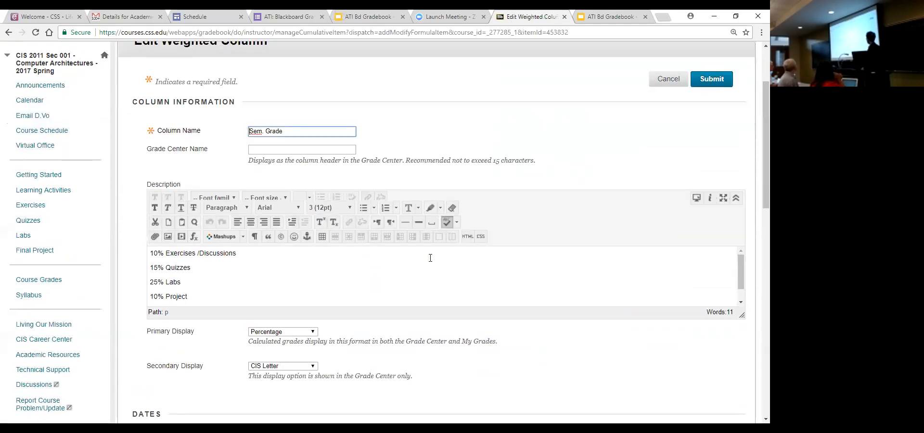
{"action": "scroll", "coordinate": [431, 259], "scroll_direction": "up", "scroll_amount": 2}
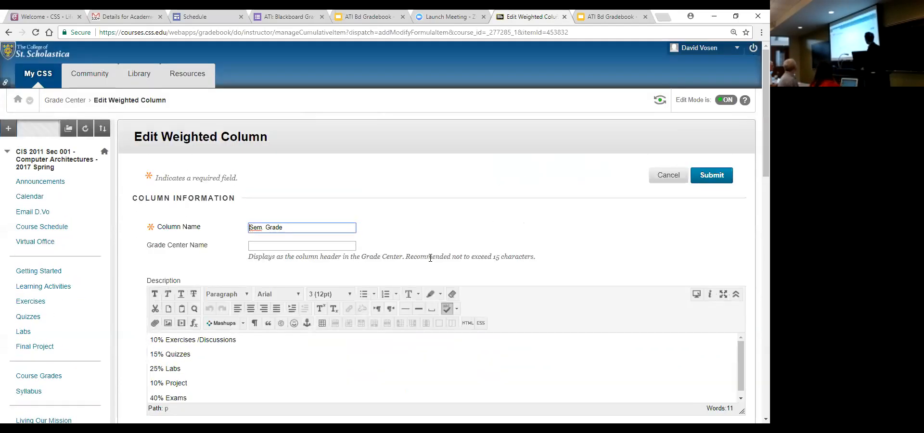
{"action": "scroll", "coordinate": [431, 258], "scroll_direction": "down", "scroll_amount": 3}
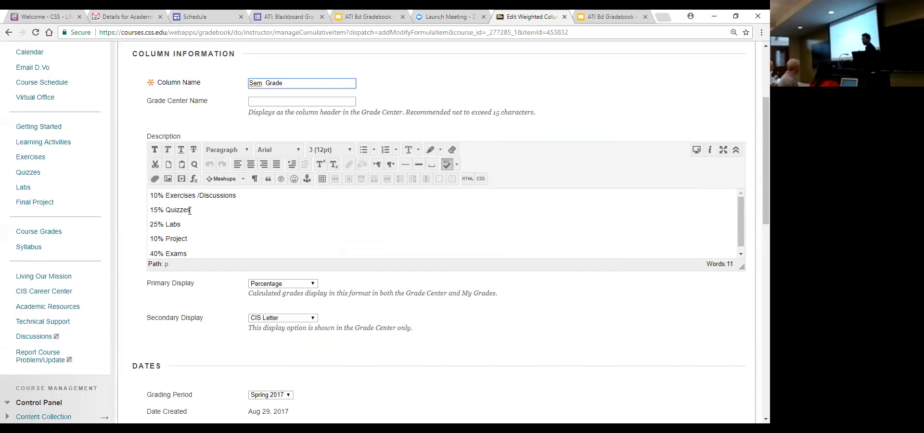
{"action": "scroll", "coordinate": [303, 179], "scroll_direction": "down", "scroll_amount": 2}
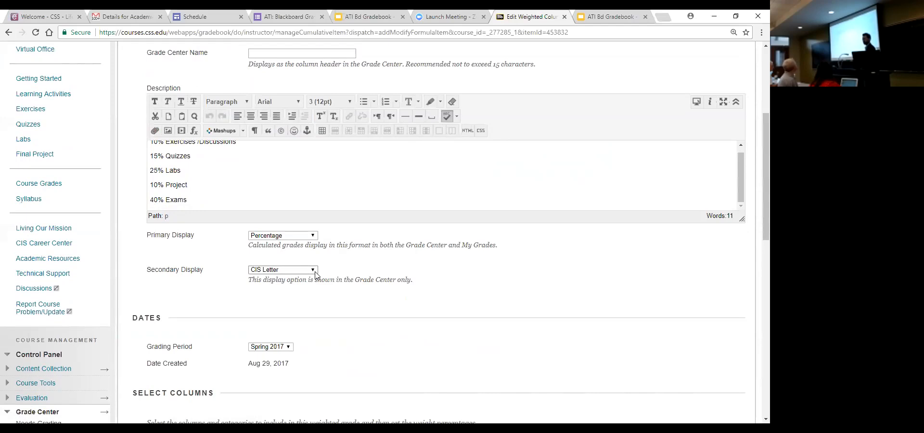
{"action": "scroll", "coordinate": [316, 275], "scroll_direction": "down", "scroll_amount": 4}
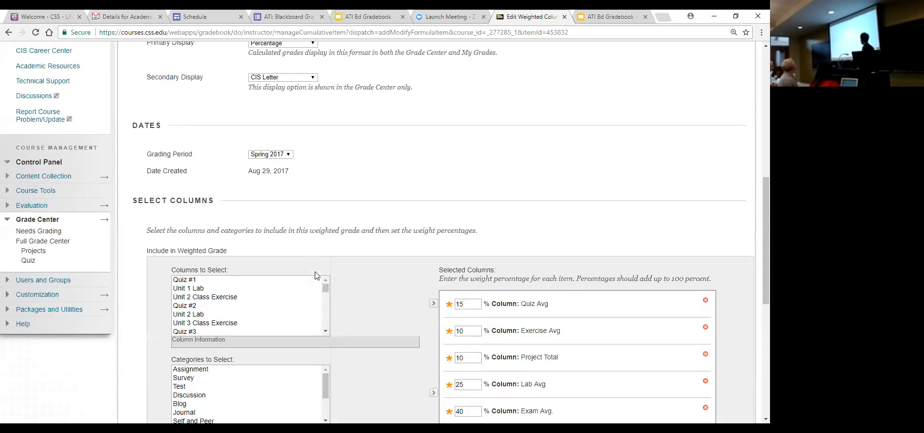
{"action": "scroll", "coordinate": [363, 275], "scroll_direction": "down", "scroll_amount": 1}
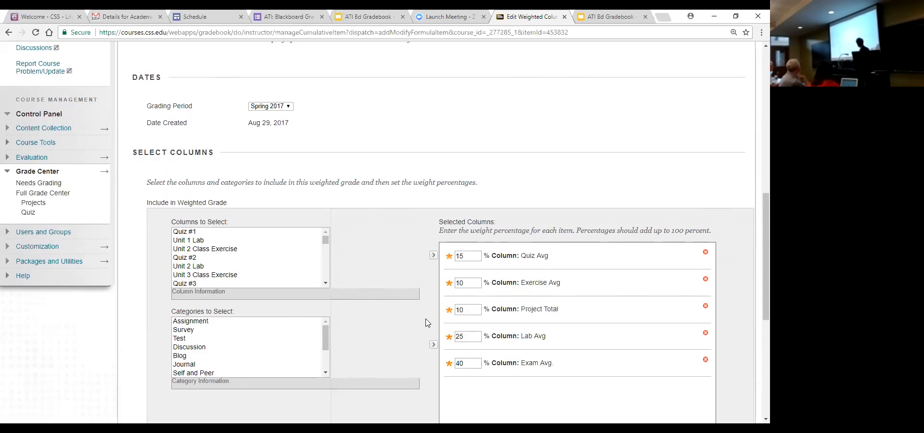
Compare the weight percentages of the selected columns with the description, and check the running total setting
{"action": "left_click", "coordinate": [468, 256]}
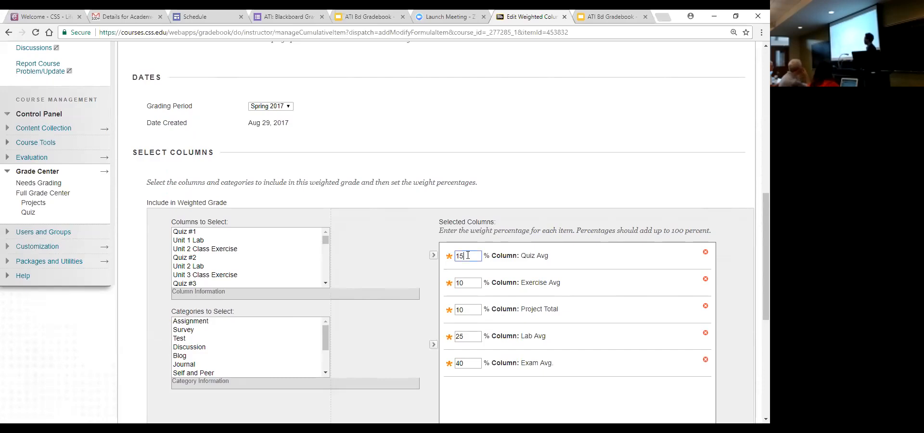
{"action": "scroll", "coordinate": [468, 256], "scroll_direction": "up", "scroll_amount": 5}
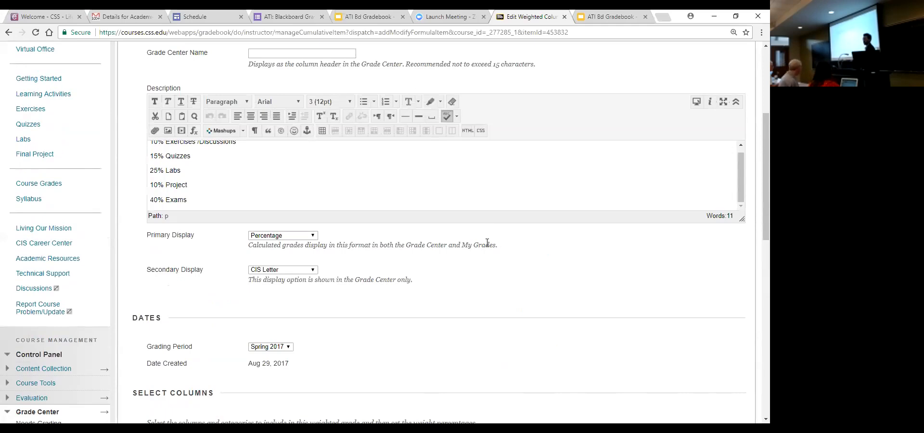
{"action": "scroll", "coordinate": [487, 243], "scroll_direction": "down", "scroll_amount": 1}
{"action": "scroll", "coordinate": [488, 244], "scroll_direction": "down", "scroll_amount": 3}
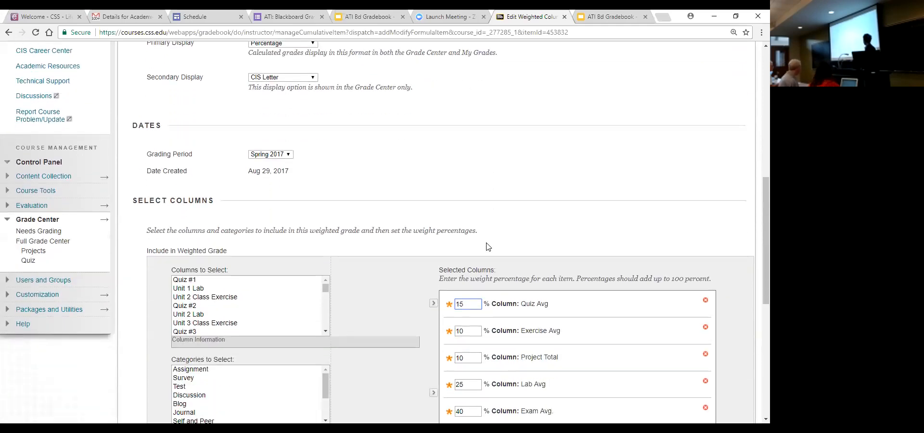
{"action": "scroll", "coordinate": [487, 247], "scroll_direction": "down", "scroll_amount": 2}
{"action": "scroll", "coordinate": [487, 247], "scroll_direction": "down", "scroll_amount": 2}
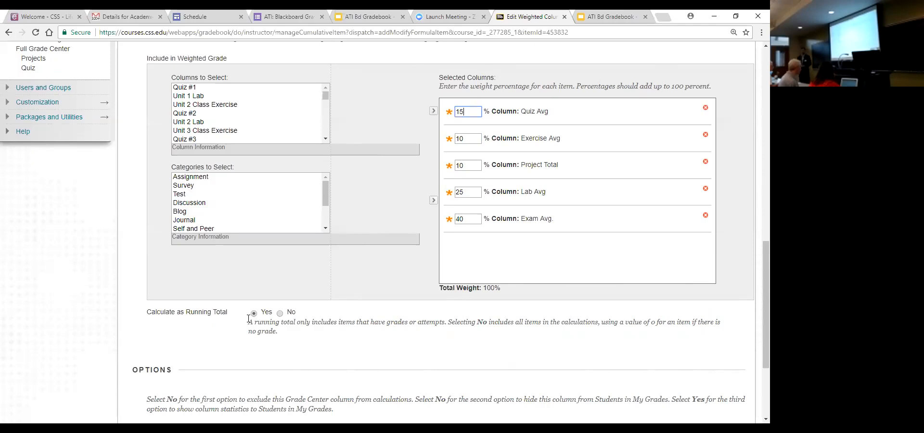
Review the weighted column's options for calculations, student visibility and statistics, and look back over its selected columns
{"action": "scroll", "coordinate": [270, 330], "scroll_direction": "down", "scroll_amount": 2}
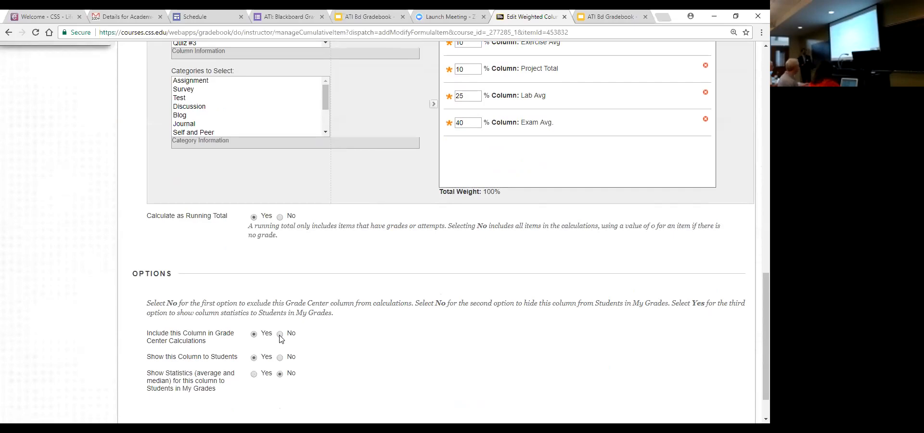
{"action": "left_click", "coordinate": [281, 335]}
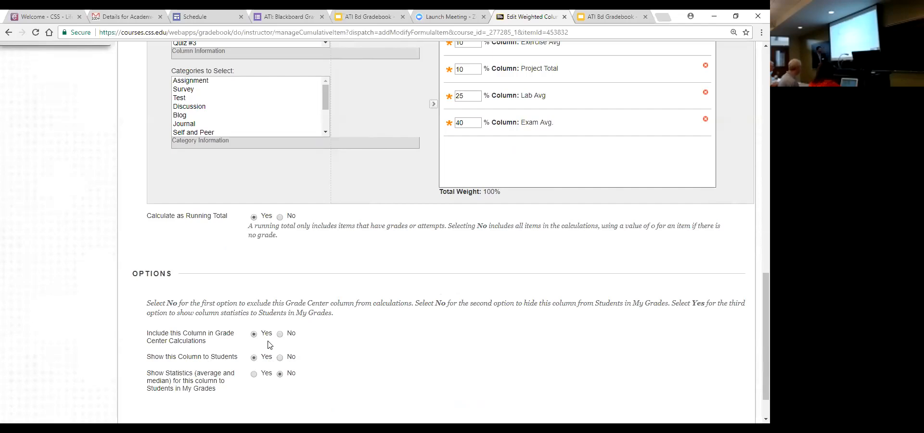
{"action": "scroll", "coordinate": [268, 345], "scroll_direction": "down", "scroll_amount": 1}
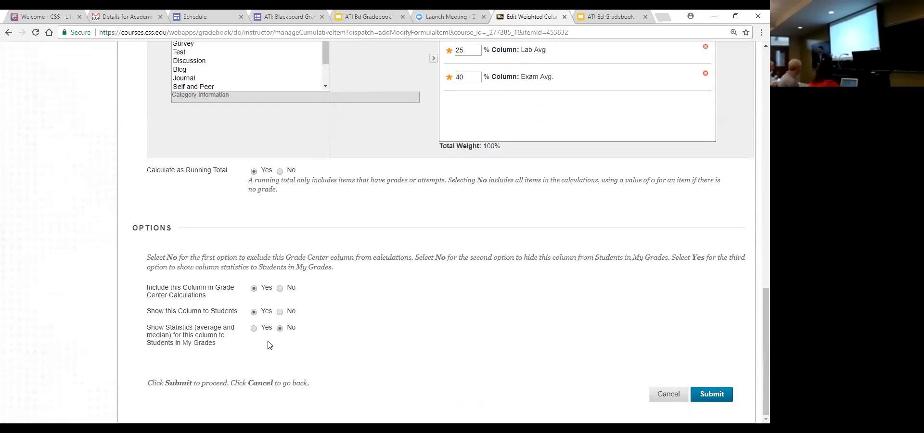
{"action": "scroll", "coordinate": [268, 345], "scroll_direction": "up", "scroll_amount": 2}
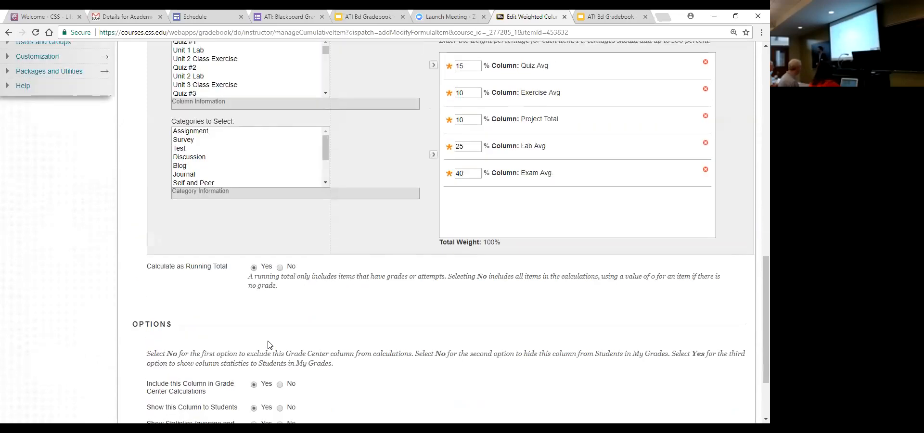
{"action": "scroll", "coordinate": [269, 344], "scroll_direction": "up", "scroll_amount": 2}
{"action": "scroll", "coordinate": [269, 345], "scroll_direction": "up", "scroll_amount": 1}
{"action": "scroll", "coordinate": [268, 345], "scroll_direction": "down", "scroll_amount": 1}
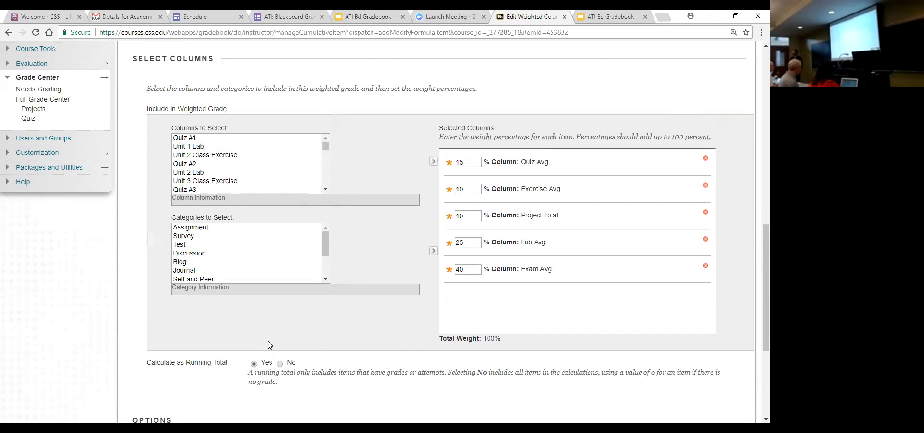
{"action": "scroll", "coordinate": [268, 345], "scroll_direction": "up", "scroll_amount": 5}
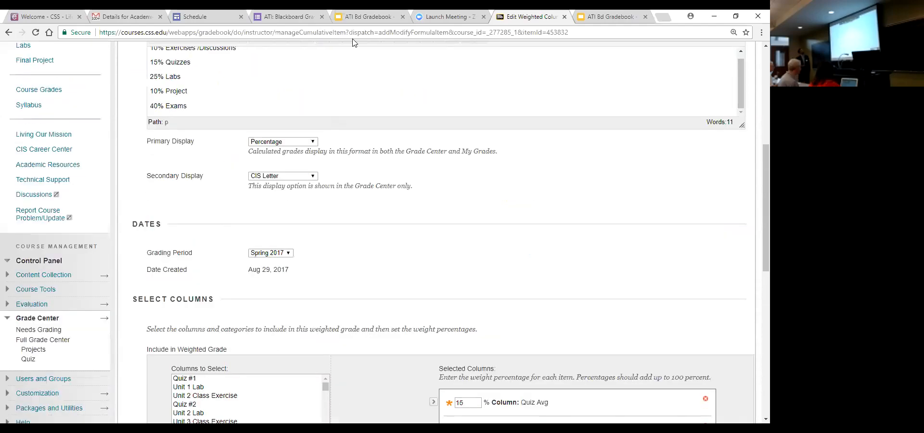
Show the Manage road map and Grading Periods slides in the Google Slides presentation, and return to Blackboard
{"action": "left_click", "coordinate": [624, 15]}
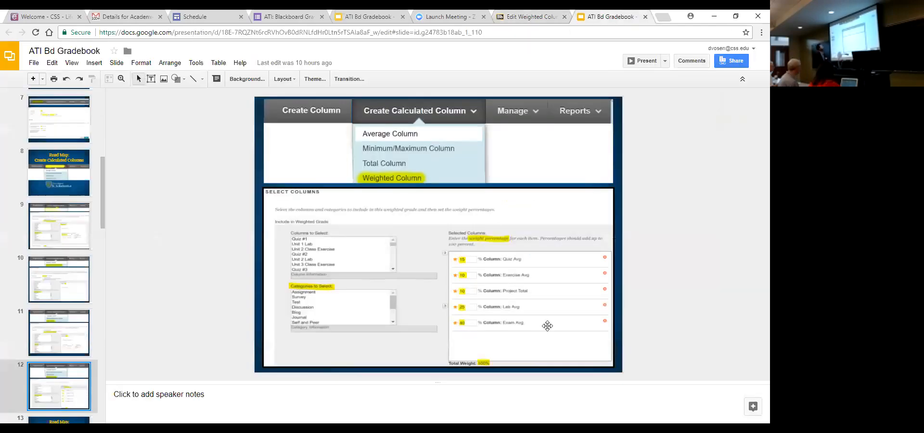
{"action": "key", "text": "Down"}
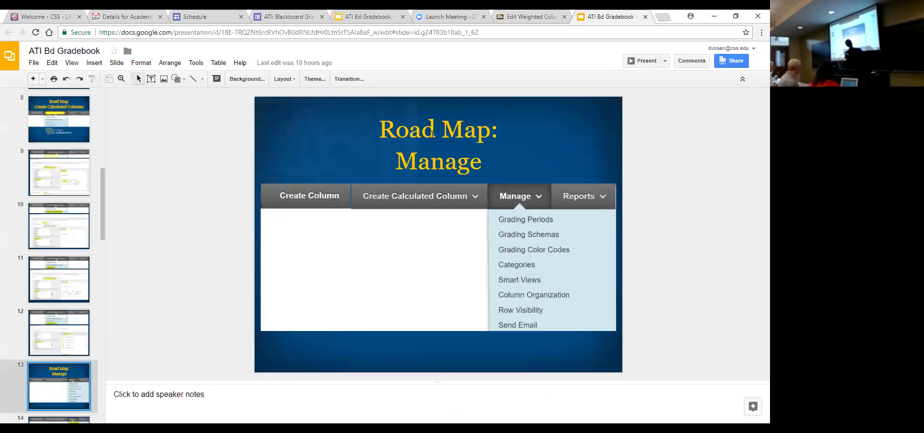
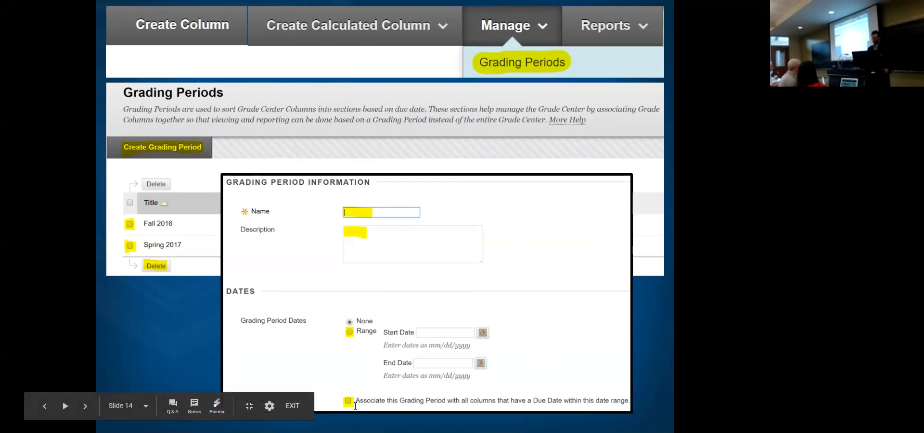
{"action": "key", "text": "Escape"}
{"action": "left_click", "coordinate": [543, 16]}
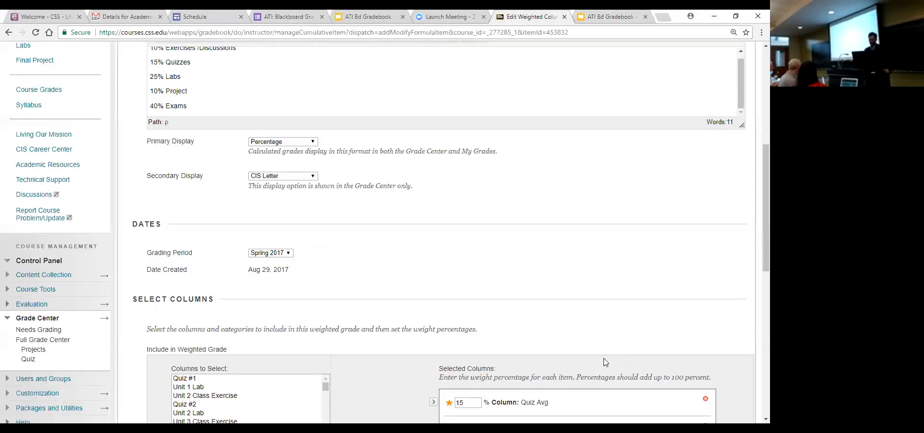
Cancel editing the weighted column and open the Grading Periods page of the Grade Center
{"action": "scroll", "coordinate": [605, 362], "scroll_direction": "down", "scroll_amount": 9}
{"action": "left_click", "coordinate": [662, 398]}
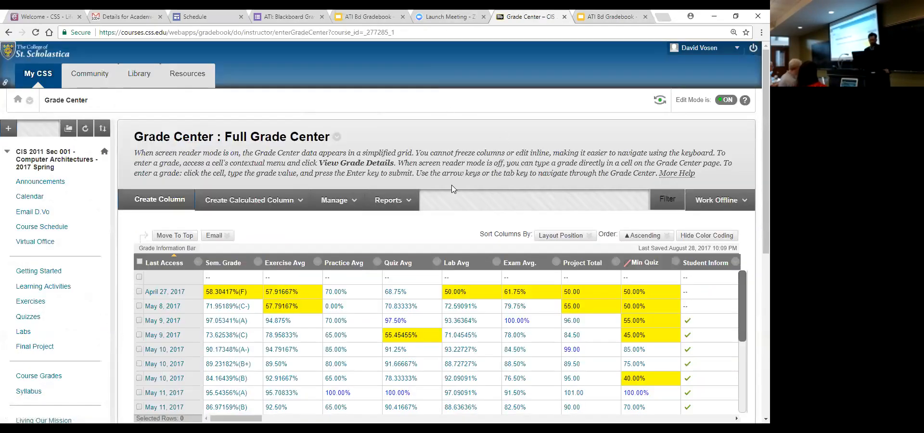
{"action": "scroll", "coordinate": [451, 189], "scroll_direction": "down", "scroll_amount": 1}
{"action": "left_click", "coordinate": [334, 152]}
{"action": "left_click", "coordinate": [339, 173]}
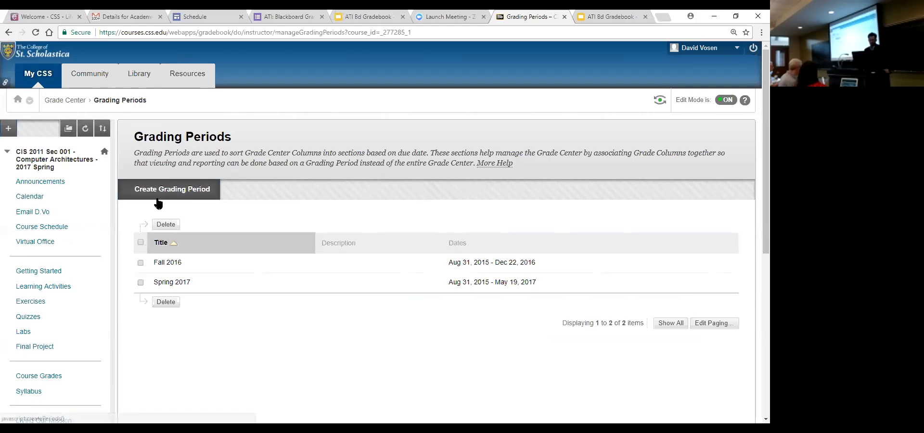
Start a new grading period named Fall 2017
{"action": "left_click", "coordinate": [158, 197]}
{"action": "type", "text": "Fall"}
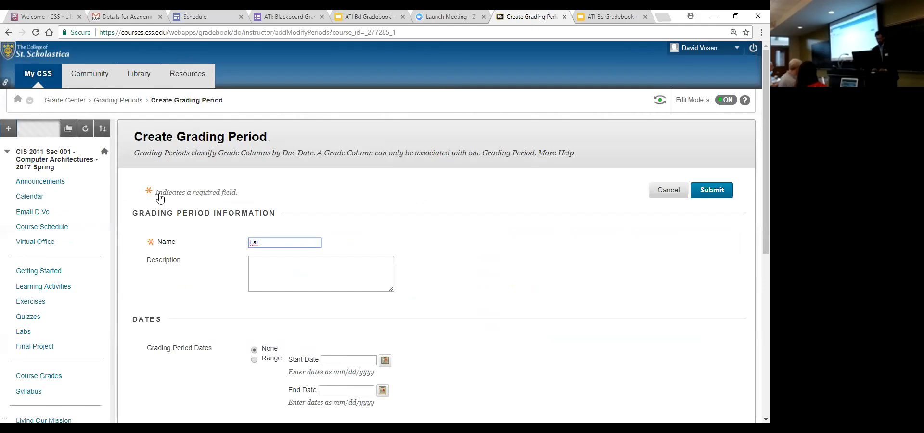
{"action": "type", "text": "l 2017"}
{"action": "key", "text": "Tab"}
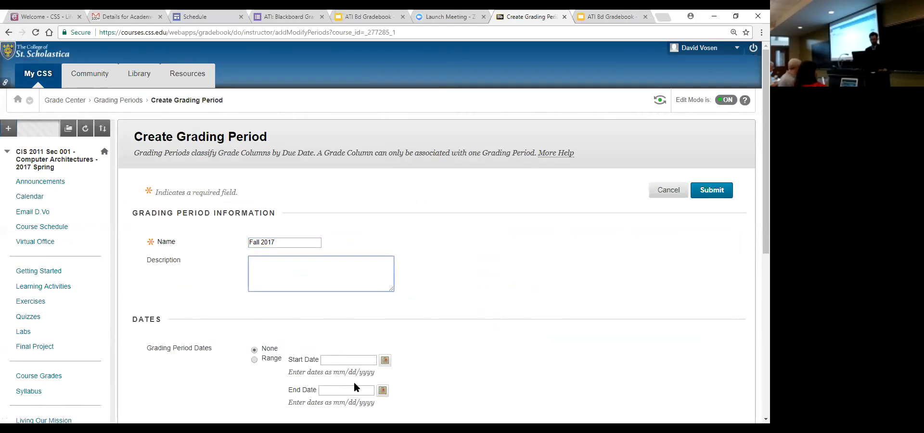
Give the grading period a date range with the start date 08/31/2017
{"action": "left_click", "coordinate": [282, 360]}
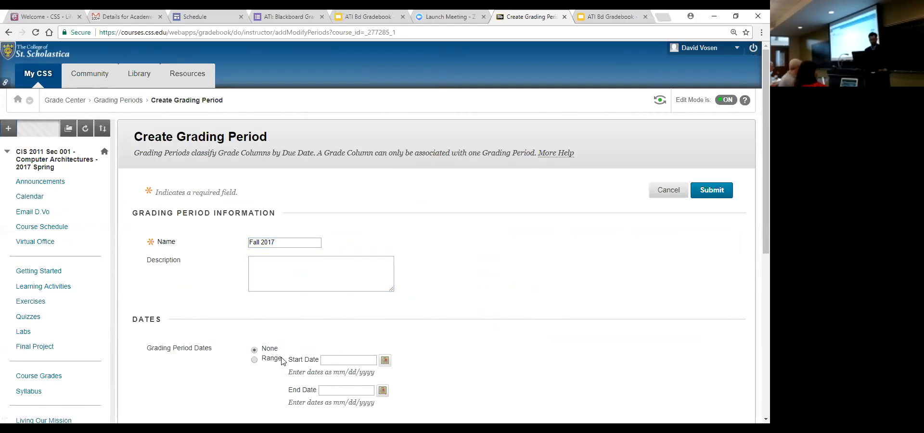
{"action": "left_click", "coordinate": [385, 360]}
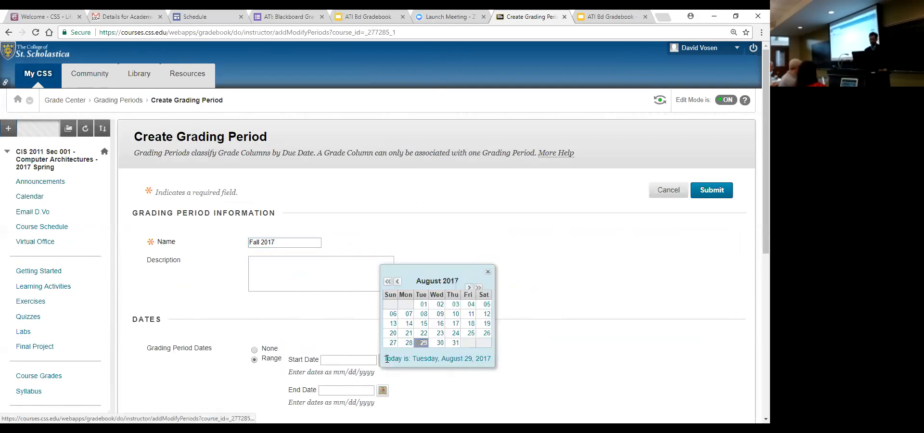
{"action": "left_click", "coordinate": [454, 343]}
Set the grading period's end date to 12/24/2017
{"action": "scroll", "coordinate": [450, 344], "scroll_direction": "down", "scroll_amount": 1}
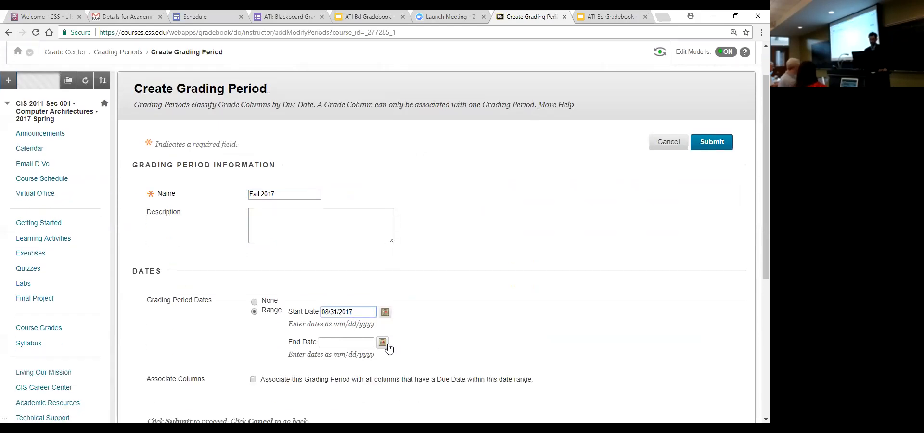
{"action": "left_click", "coordinate": [383, 343]}
{"action": "left_click", "coordinate": [467, 270]}
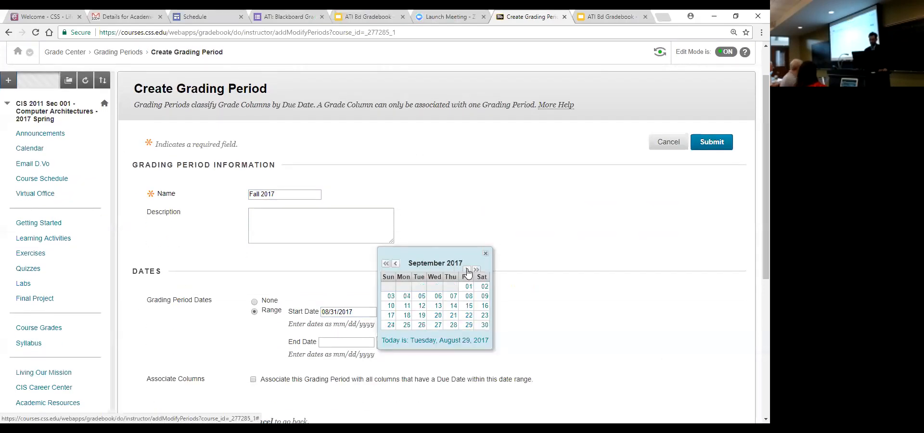
{"action": "left_click", "coordinate": [467, 270]}
{"action": "left_click", "coordinate": [467, 270]}
{"action": "left_click", "coordinate": [467, 270]}
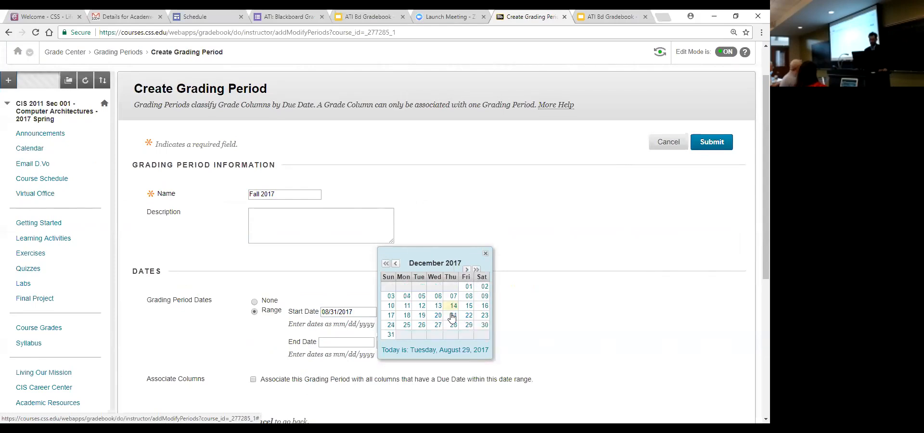
{"action": "left_click", "coordinate": [391, 325]}
Associate the grading period with all columns due within its date range, and submit it
{"action": "scroll", "coordinate": [515, 321], "scroll_direction": "down", "scroll_amount": 1}
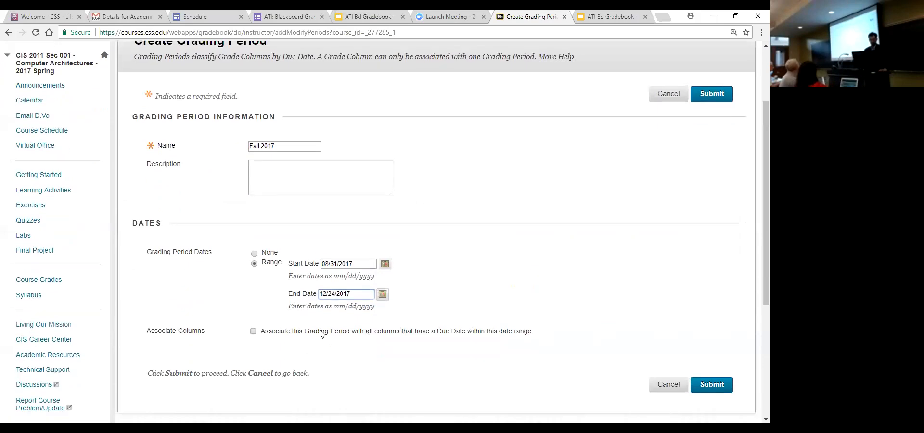
{"action": "left_click", "coordinate": [254, 331]}
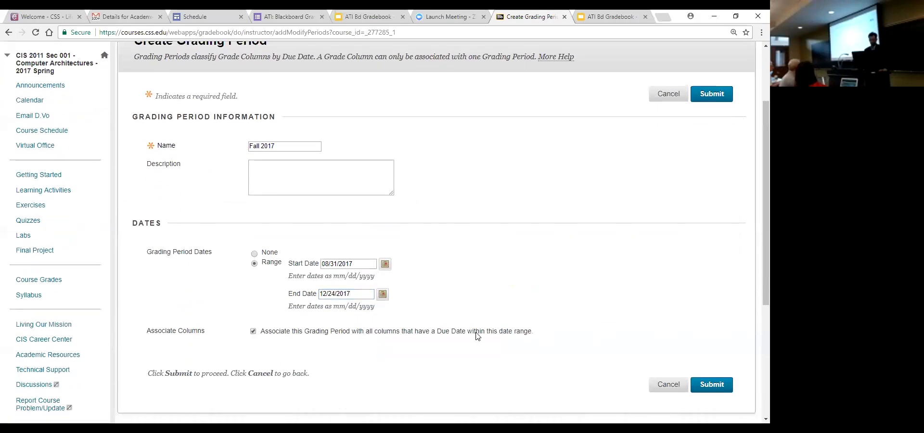
{"action": "scroll", "coordinate": [475, 335], "scroll_direction": "down", "scroll_amount": 1}
{"action": "left_click", "coordinate": [696, 49]}
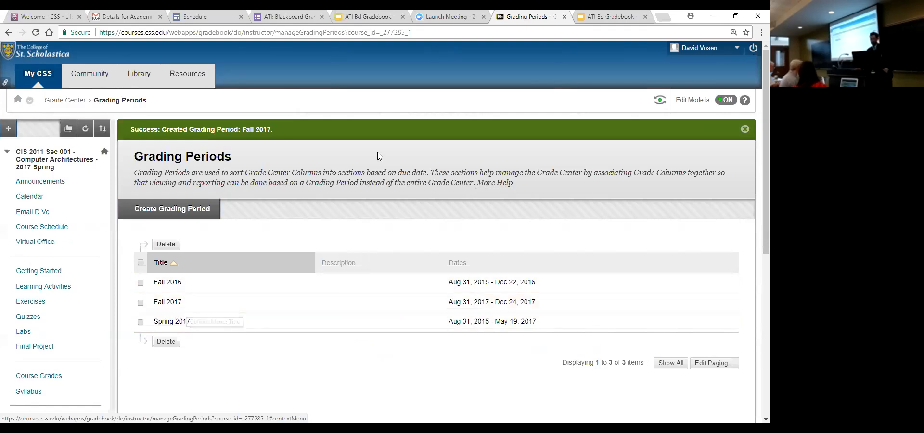
Return to the Full Grade Center and open Column Organization
{"action": "scroll", "coordinate": [398, 268], "scroll_direction": "down", "scroll_amount": 6}
{"action": "left_click", "coordinate": [722, 164]}
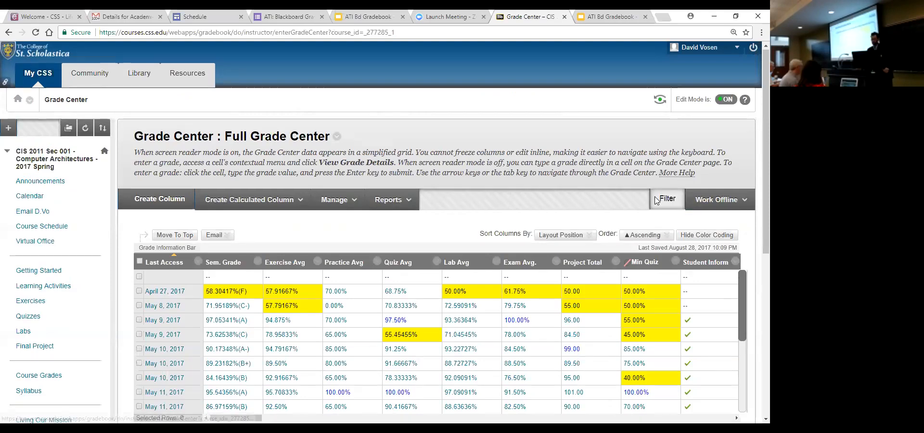
{"action": "scroll", "coordinate": [519, 318], "scroll_direction": "down", "scroll_amount": 3}
{"action": "scroll", "coordinate": [519, 318], "scroll_direction": "up", "scroll_amount": 1}
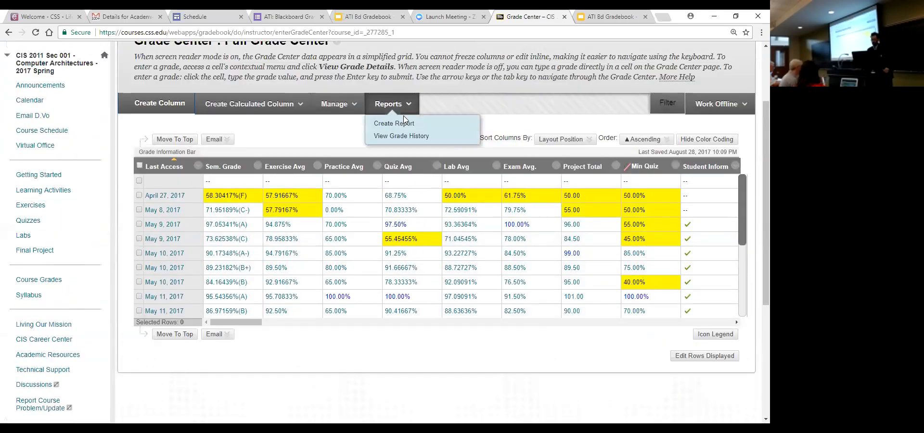
{"action": "mouse_move", "coordinate": [333, 107]}
{"action": "left_click", "coordinate": [351, 187]}
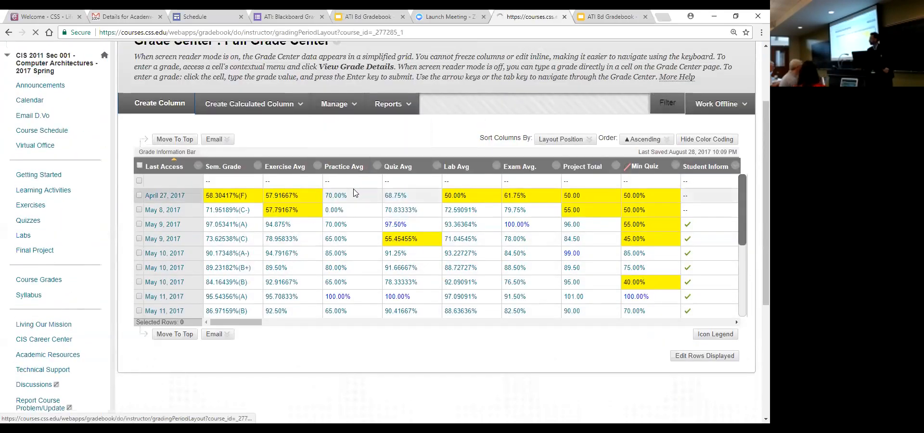
Review the columns grouped under each grading period in Column Organization, and leave the page without saving
{"action": "scroll", "coordinate": [561, 169], "scroll_direction": "down", "scroll_amount": 7}
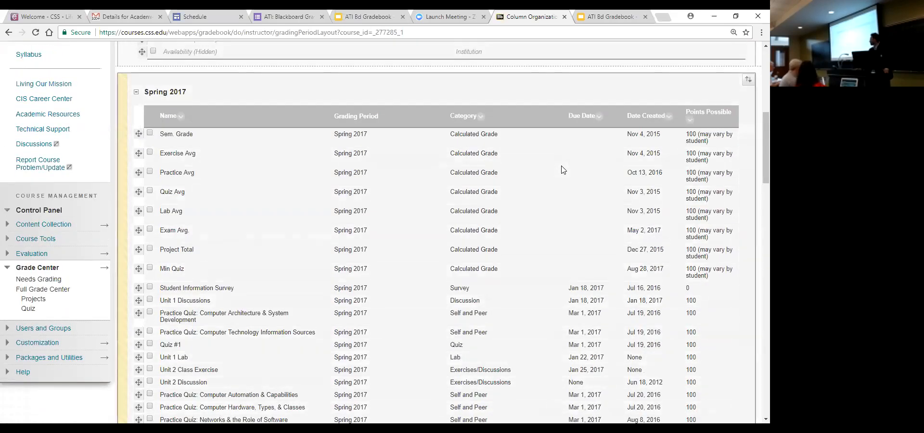
{"action": "scroll", "coordinate": [562, 169], "scroll_direction": "down", "scroll_amount": 8}
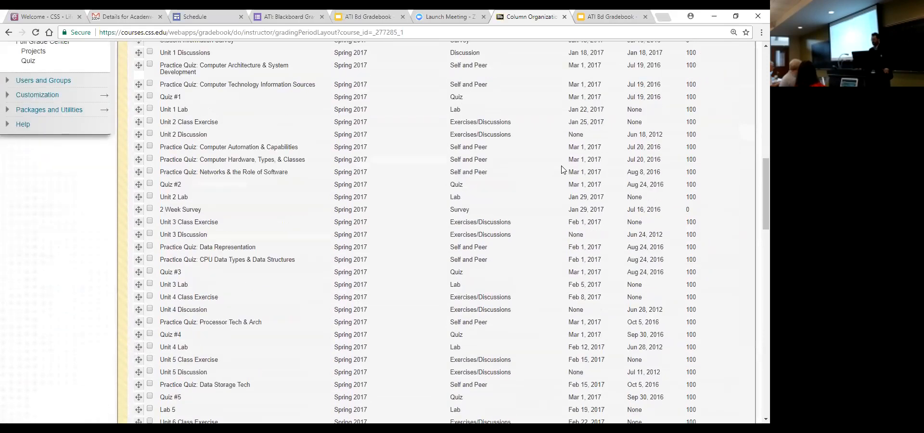
{"action": "scroll", "coordinate": [562, 170], "scroll_direction": "down", "scroll_amount": 15}
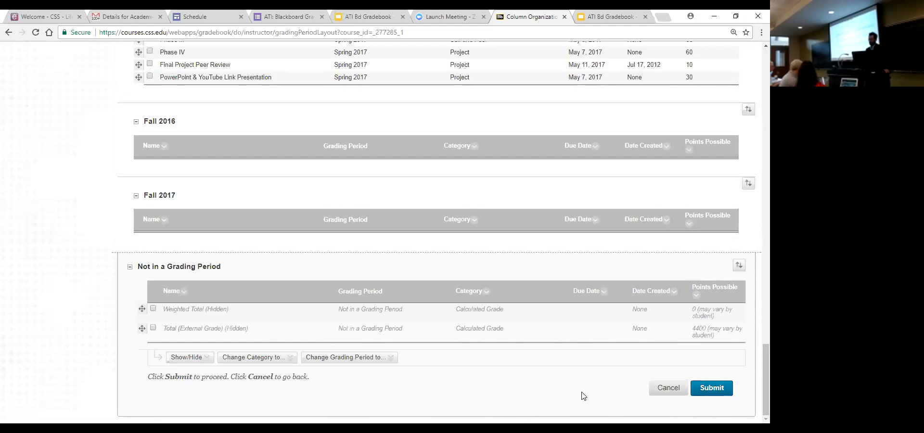
{"action": "left_click", "coordinate": [652, 392]}
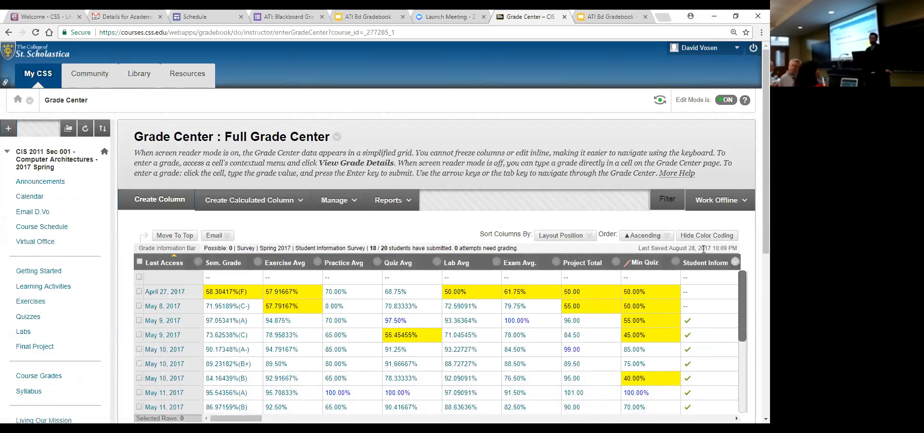
Delete the Fall 2016 grading period from the Grading Periods list
{"action": "mouse_move", "coordinate": [351, 200]}
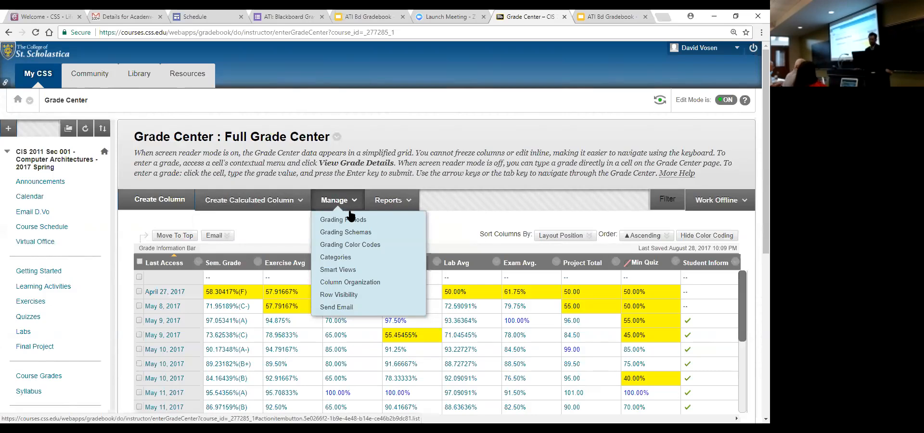
{"action": "left_click", "coordinate": [357, 222]}
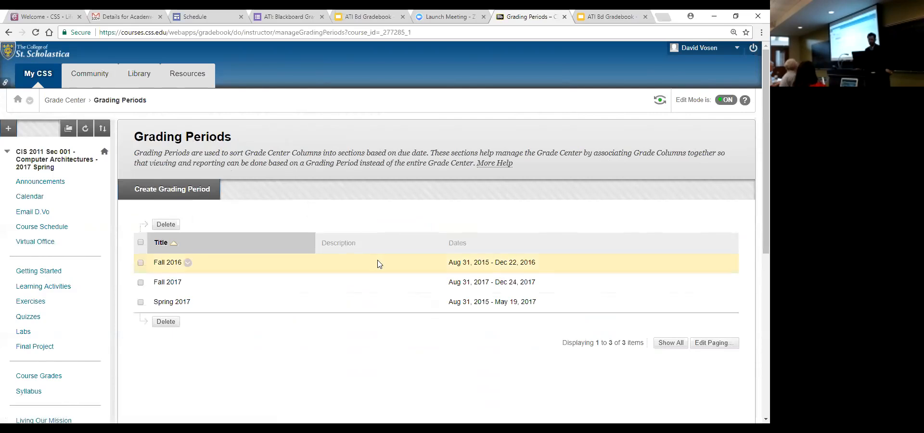
{"action": "left_click", "coordinate": [141, 263]}
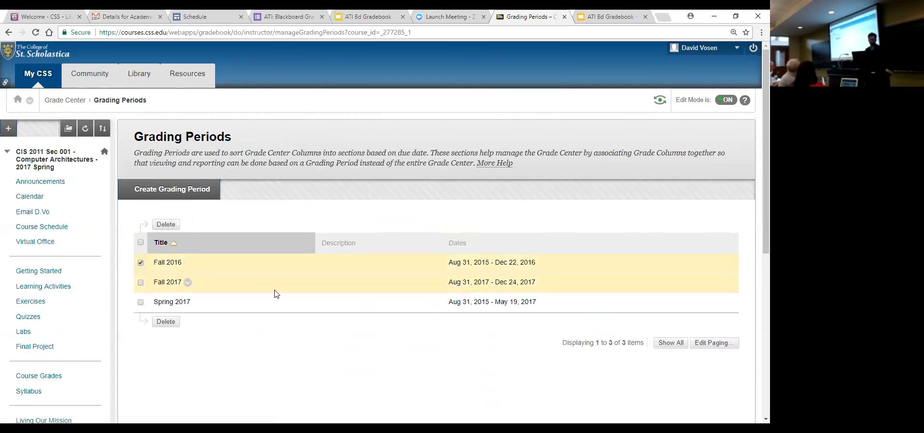
{"action": "left_click", "coordinate": [163, 322]}
{"action": "left_click", "coordinate": [425, 96]}
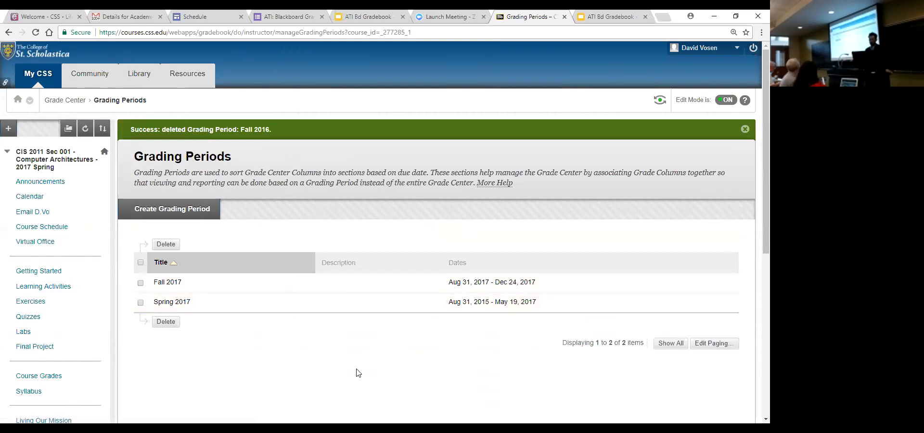
Return to the Grade Center, and switch to the ATI Bd Gradebook presentation to view the Grading Schemas slide
{"action": "left_click", "coordinate": [72, 99]}
{"action": "left_click", "coordinate": [618, 17]}
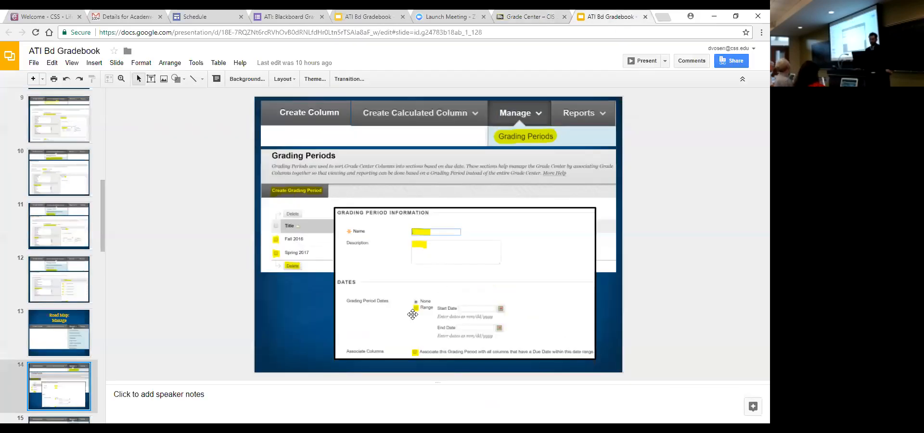
{"action": "scroll", "coordinate": [518, 283], "scroll_direction": "down", "scroll_amount": 1}
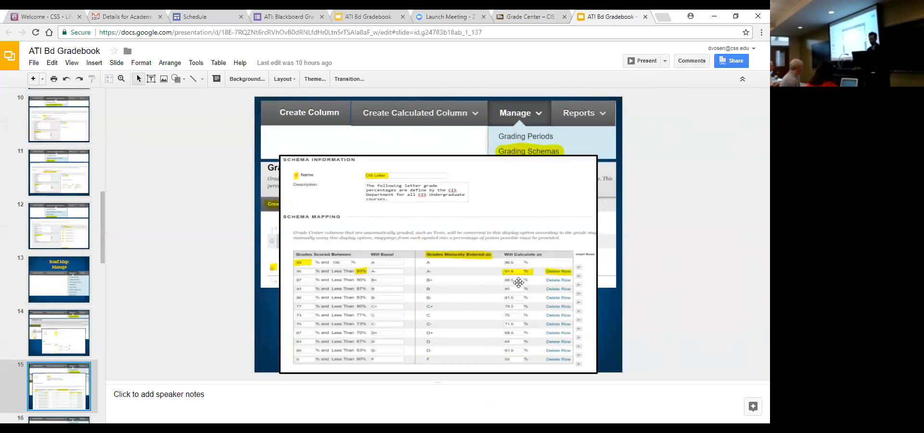
Switch back to the Blackboard Grade Center and open the CIS Letter grading schema for editing
{"action": "left_click", "coordinate": [544, 16]}
{"action": "left_click", "coordinate": [348, 210]}
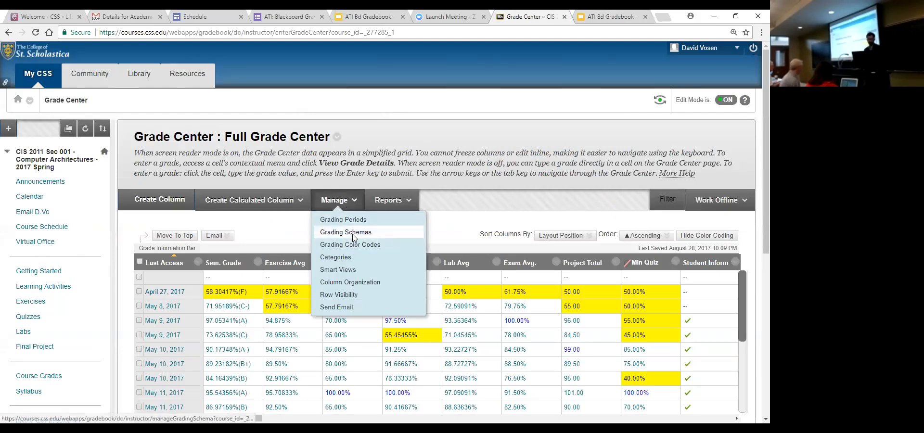
{"action": "left_click", "coordinate": [354, 233]}
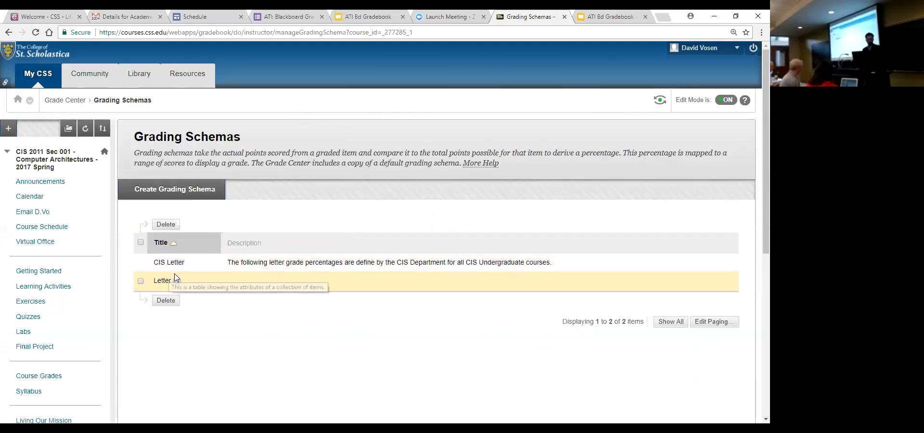
{"action": "left_click", "coordinate": [190, 264]}
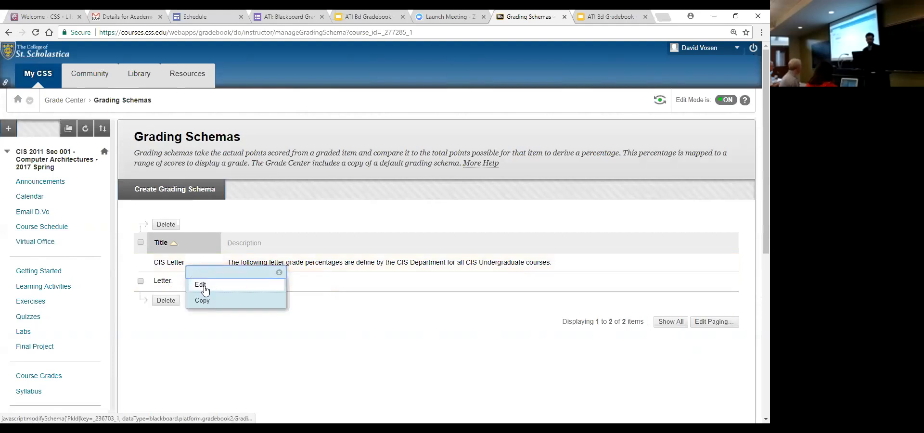
{"action": "left_click", "coordinate": [197, 284]}
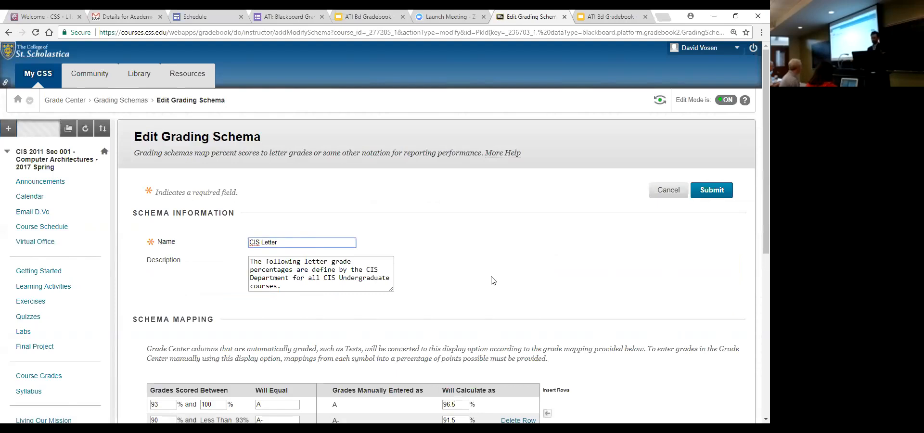
Examine the CIS Letter schema's name, description and mapping of percentage ranges to letter grades
{"action": "scroll", "coordinate": [490, 282], "scroll_direction": "down", "scroll_amount": 3}
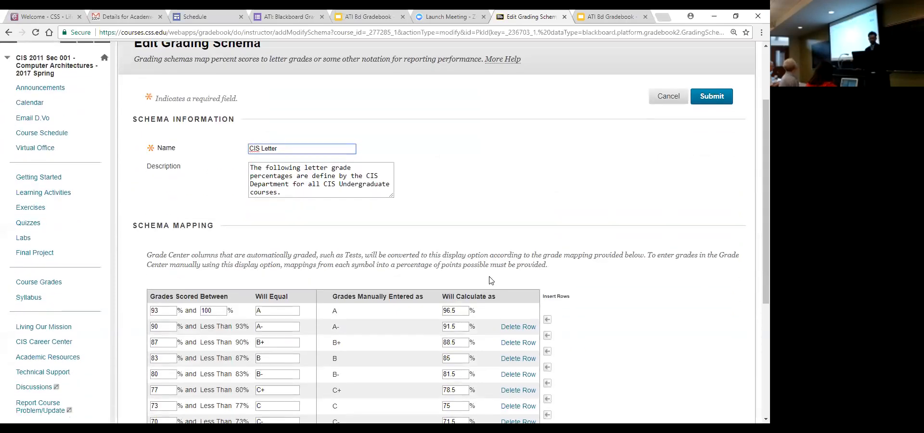
{"action": "scroll", "coordinate": [674, 250], "scroll_direction": "down", "scroll_amount": 3}
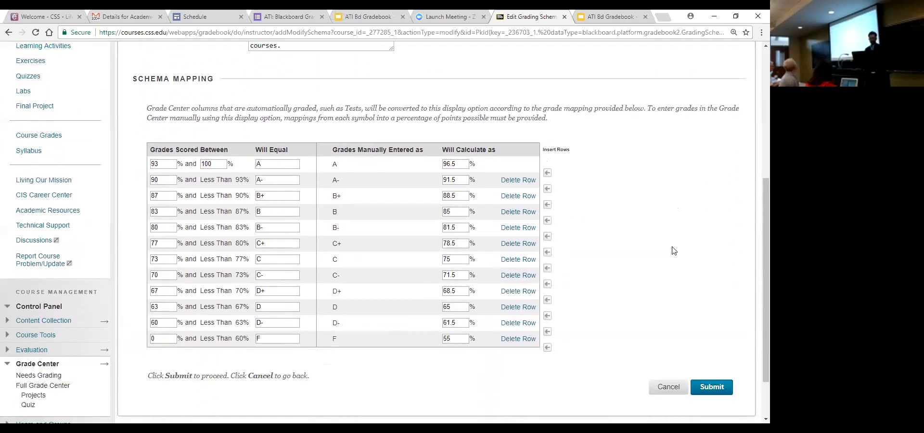
{"action": "scroll", "coordinate": [336, 141], "scroll_direction": "up", "scroll_amount": 3}
{"action": "scroll", "coordinate": [335, 141], "scroll_direction": "up", "scroll_amount": 1}
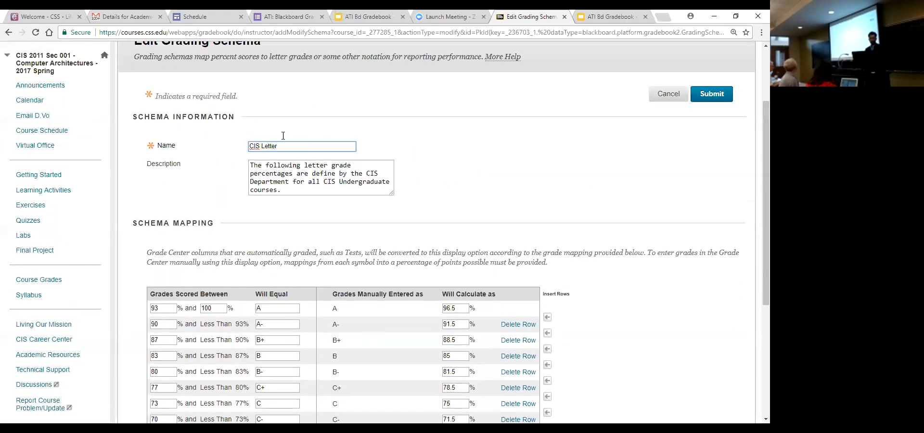
{"action": "scroll", "coordinate": [326, 202], "scroll_direction": "up", "scroll_amount": 1}
{"action": "scroll", "coordinate": [239, 224], "scroll_direction": "down", "scroll_amount": 2}
{"action": "scroll", "coordinate": [239, 224], "scroll_direction": "down", "scroll_amount": 2}
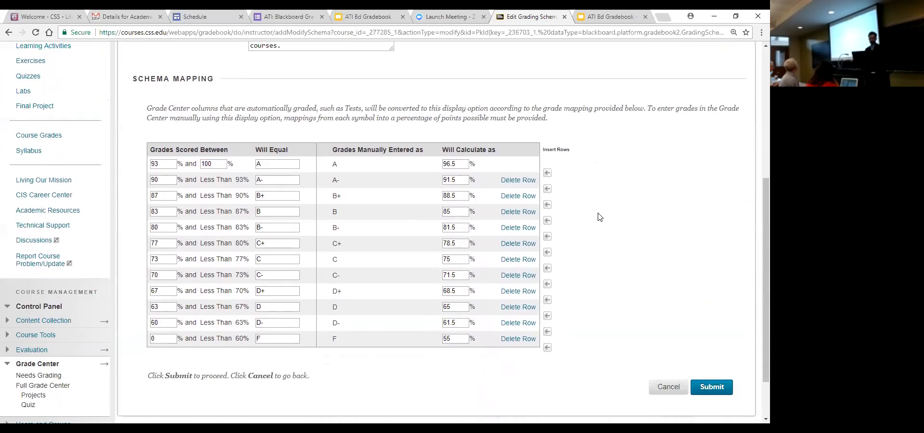
Set the lower bound of the A grade in the schema mapping to 92.5%
{"action": "left_click", "coordinate": [168, 163]}
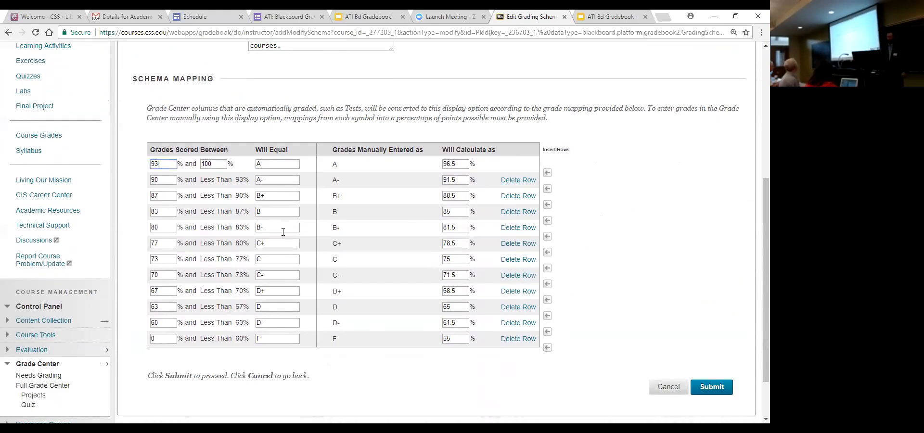
{"action": "key", "text": "BackSpace"}
{"action": "type", "text": "2"}
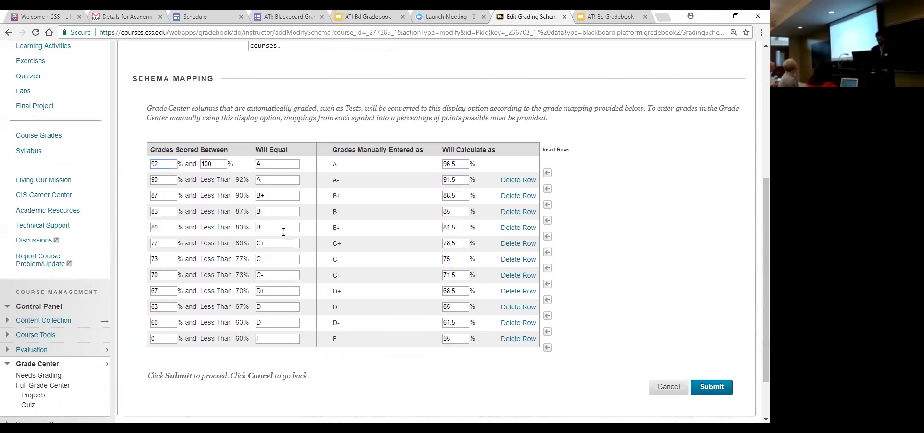
{"action": "type", "text": ".5"}
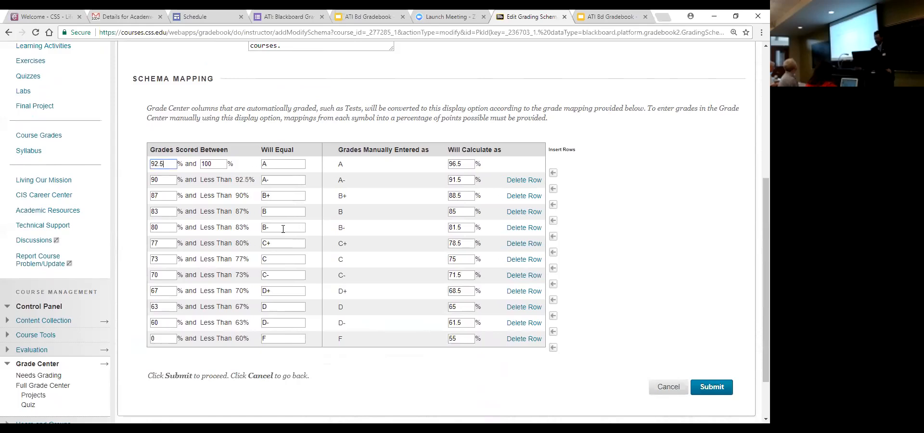
{"action": "left_click", "coordinate": [337, 135]}
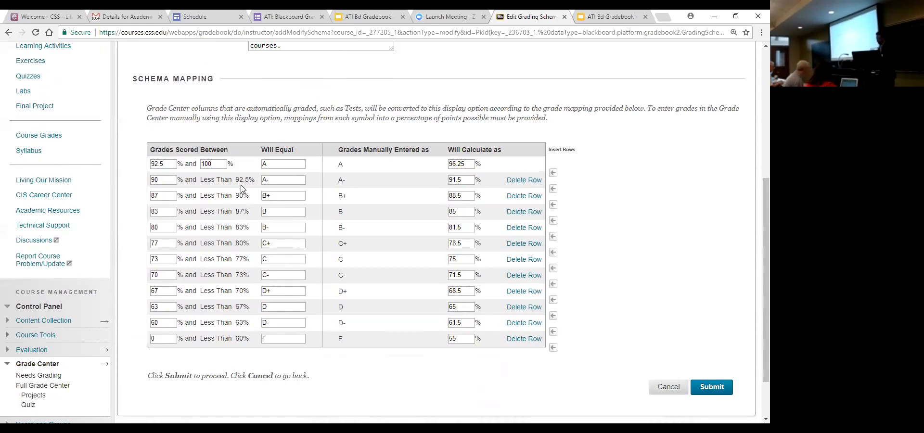
Try 92.50% as the A grade's lower bound, and restore the bound to 93%
{"action": "left_click", "coordinate": [171, 165]}
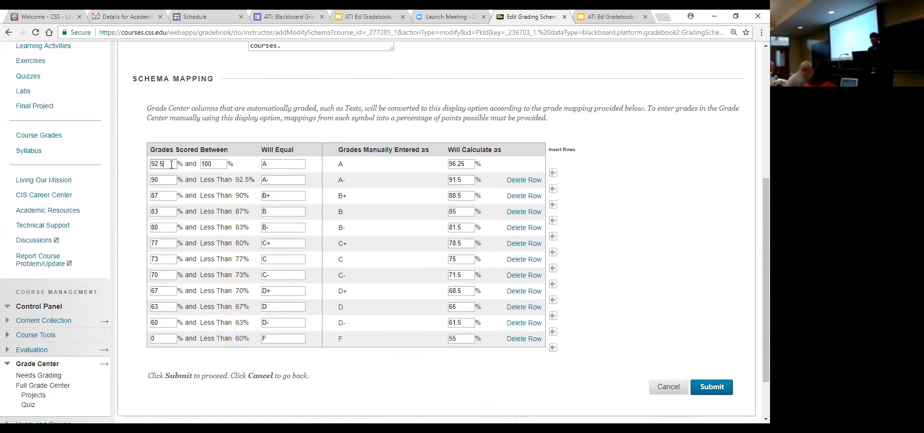
{"action": "type", "text": "0"}
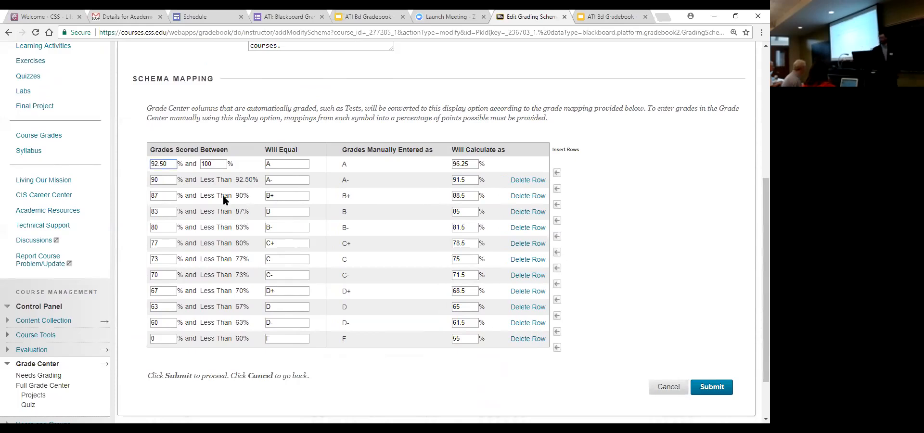
{"action": "key", "text": "BackSpace"}
{"action": "key", "text": "BackSpace"}
{"action": "key", "text": "BackSpace"}
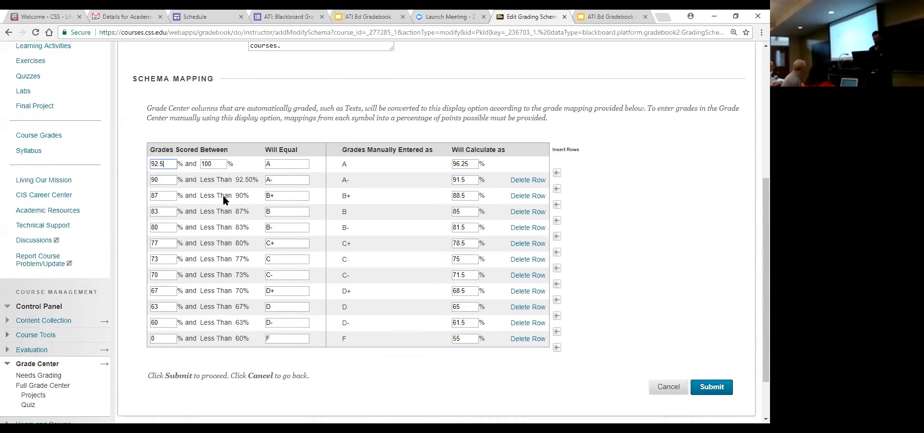
{"action": "key", "text": "BackSpace"}
{"action": "type", "text": "3"}
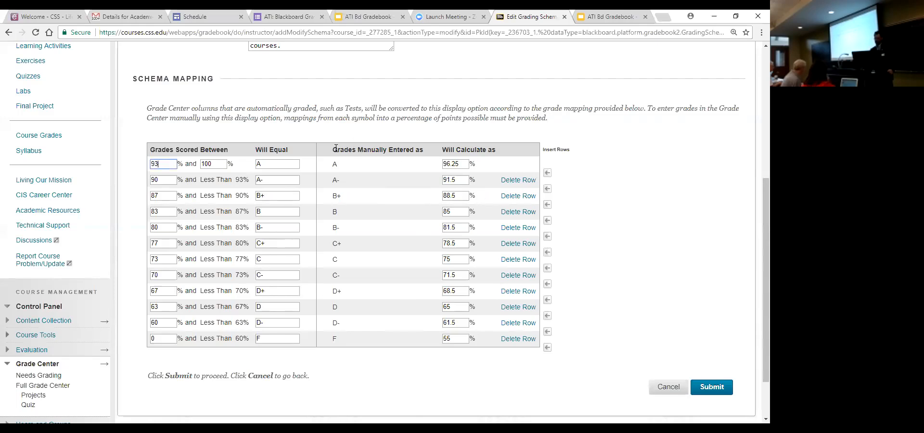
{"action": "left_click", "coordinate": [459, 180]}
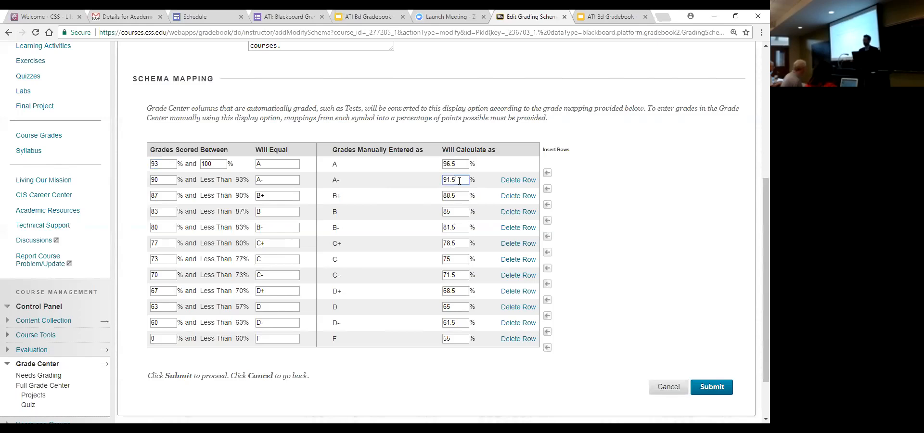
Switch to the ATI Bd Gradebook slides, present the Grading Color Codes slide with its color-coded grade example, and exit the slideshow
{"action": "left_click", "coordinate": [677, 251]}
{"action": "left_click", "coordinate": [611, 16]}
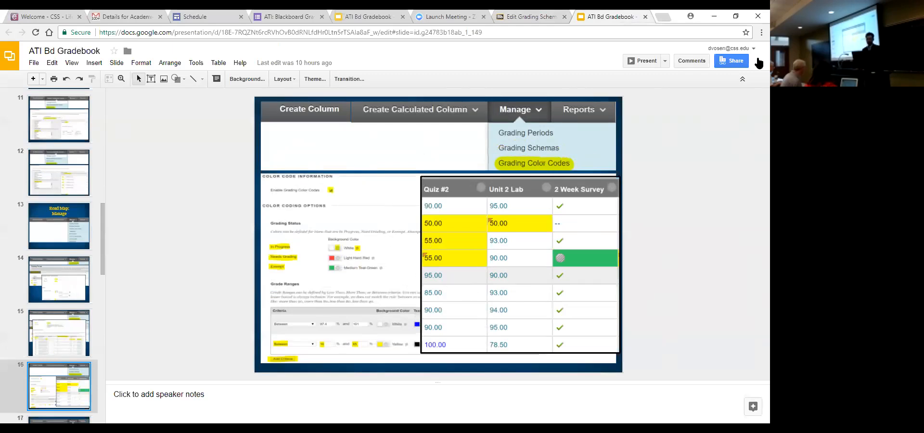
{"action": "left_click", "coordinate": [647, 61]}
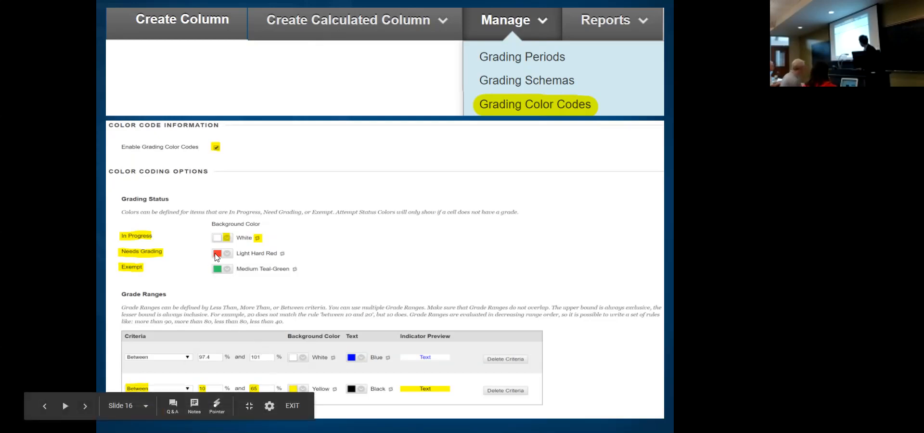
{"action": "left_click", "coordinate": [527, 291]}
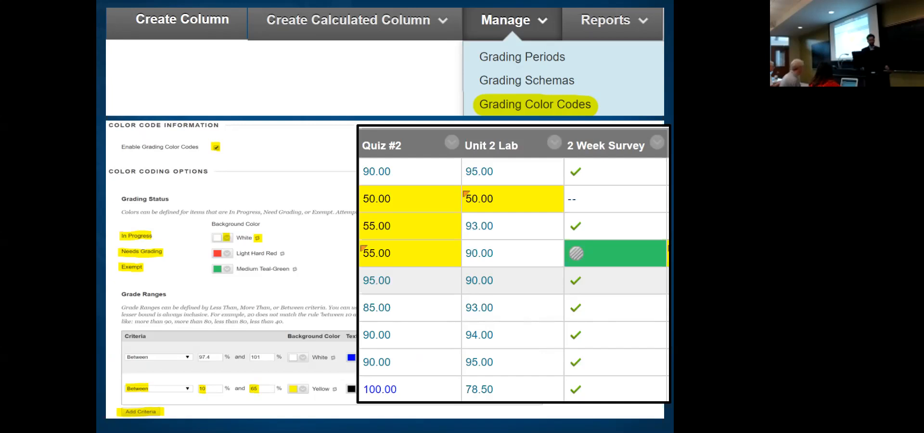
{"action": "key", "text": "Escape"}
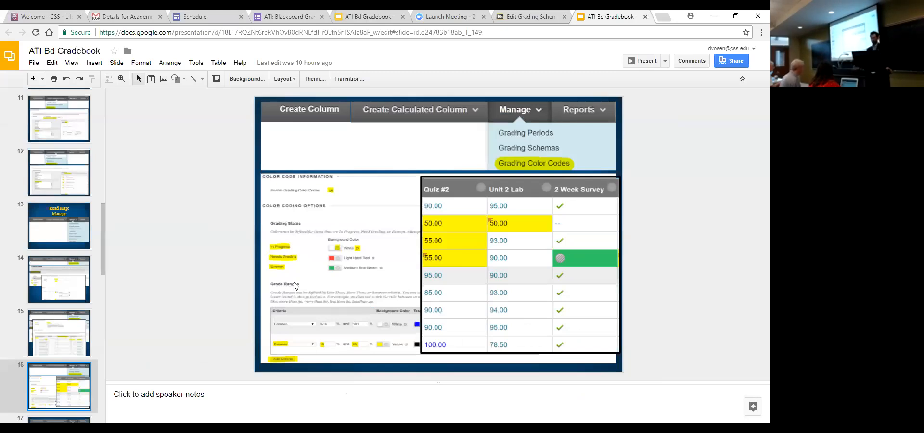
Switch back to Blackboard, cancel editing the CIS Letter schema, and return to the Full Grade Center
{"action": "left_click", "coordinate": [529, 17]}
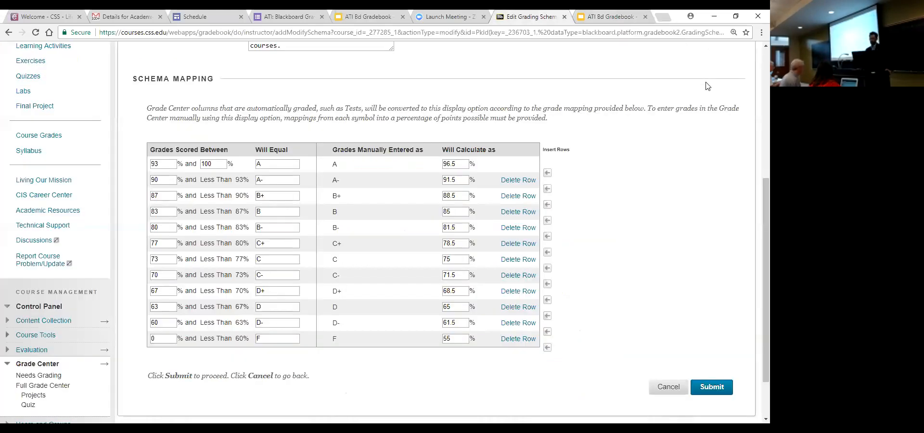
{"action": "scroll", "coordinate": [727, 81], "scroll_direction": "up", "scroll_amount": 3}
{"action": "scroll", "coordinate": [733, 79], "scroll_direction": "up", "scroll_amount": 3}
{"action": "left_click", "coordinate": [668, 188]}
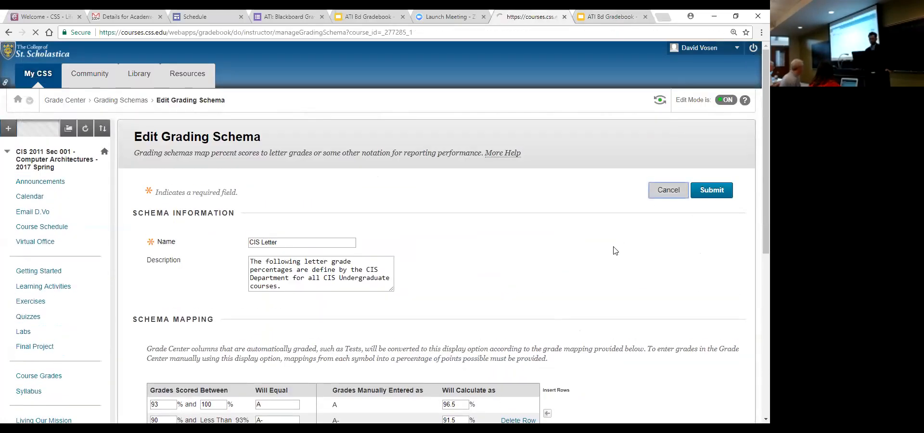
{"action": "scroll", "coordinate": [645, 236], "scroll_direction": "down", "scroll_amount": 5}
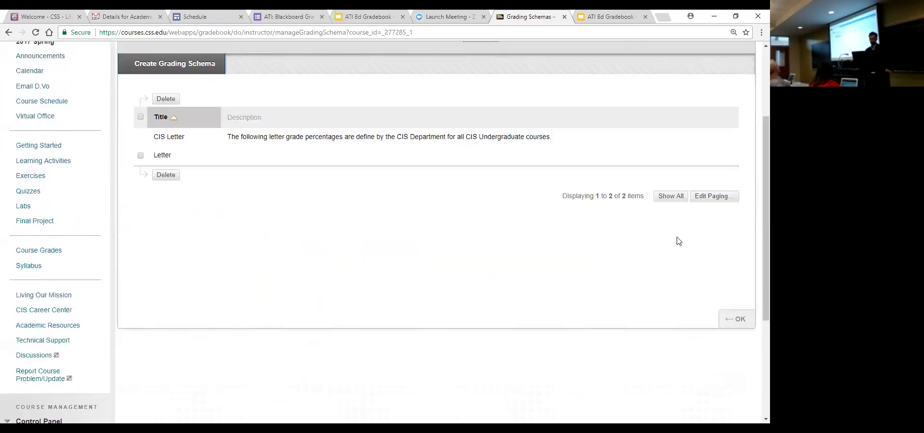
{"action": "left_click", "coordinate": [737, 156]}
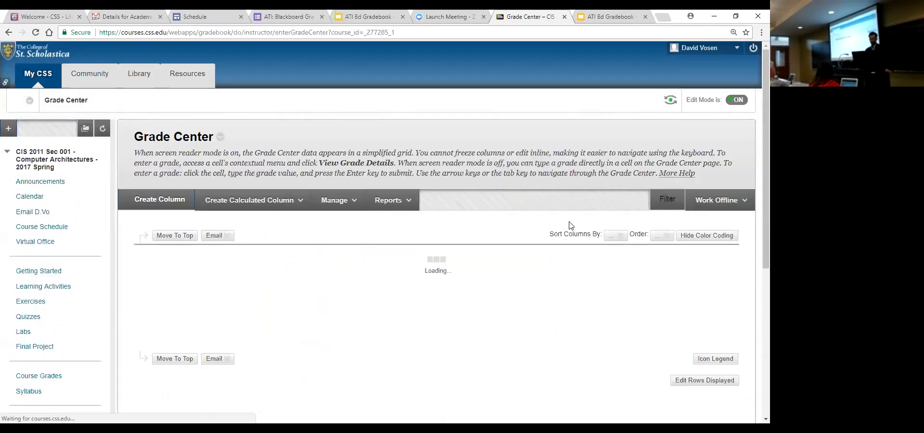
Open the Grading Color Codes settings from the Full Grade Center and review the enable option, grading status colors and grade ranges
{"action": "left_click", "coordinate": [343, 201]}
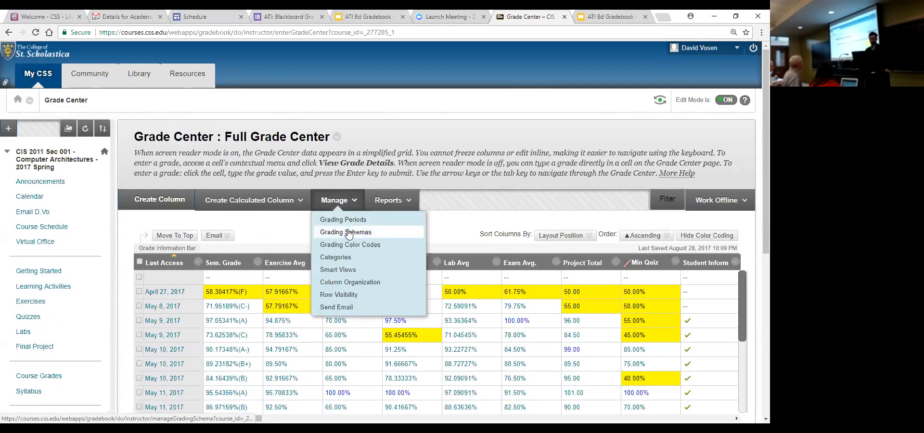
{"action": "left_click", "coordinate": [350, 247]}
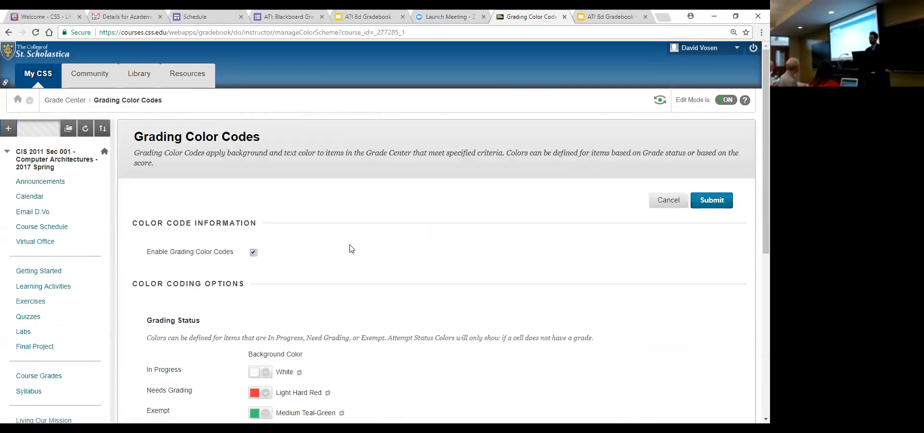
{"action": "scroll", "coordinate": [452, 245], "scroll_direction": "down", "scroll_amount": 5}
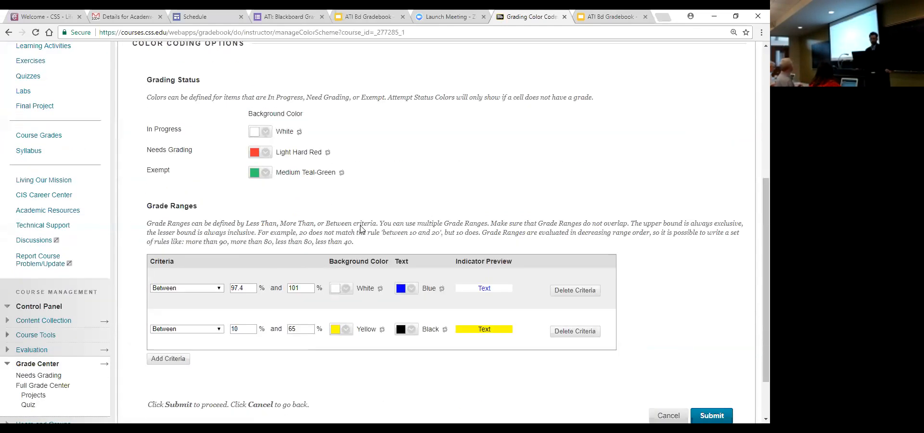
{"action": "scroll", "coordinate": [311, 232], "scroll_direction": "up", "scroll_amount": 3}
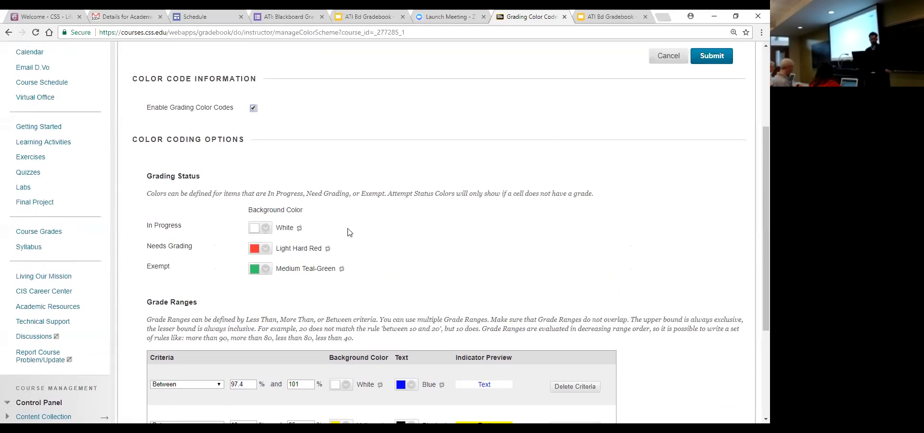
{"action": "scroll", "coordinate": [191, 162], "scroll_direction": "up", "scroll_amount": 2}
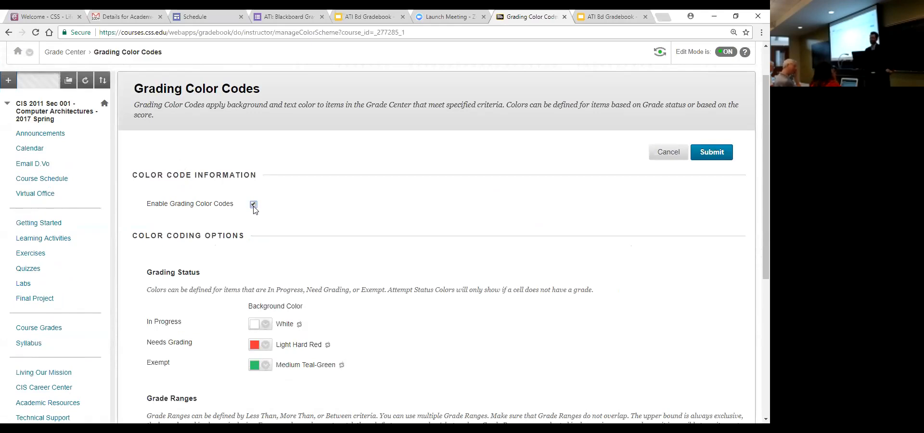
{"action": "scroll", "coordinate": [424, 219], "scroll_direction": "down", "scroll_amount": 1}
{"action": "scroll", "coordinate": [424, 219], "scroll_direction": "down", "scroll_amount": 2}
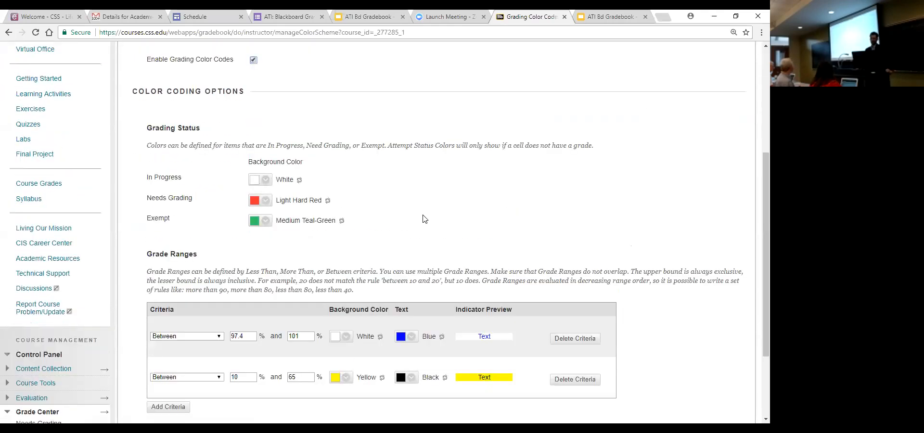
View the swatch color choices for the In Progress status background and cancel without applying a color
{"action": "left_click", "coordinate": [266, 180]}
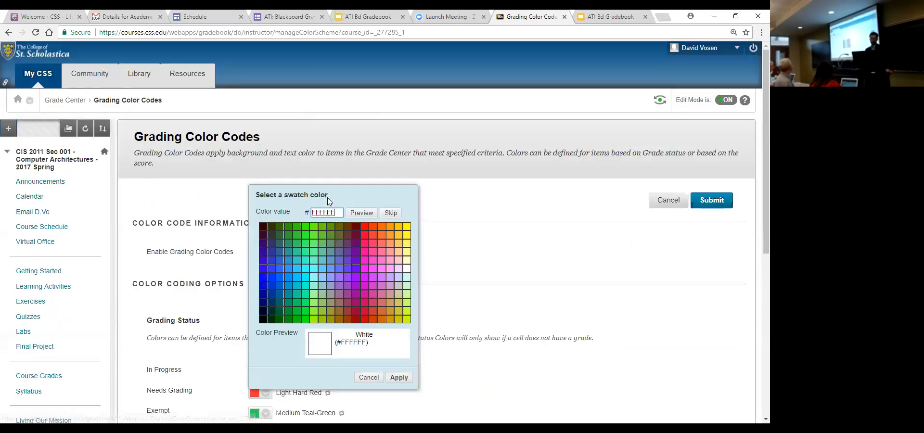
{"action": "left_click", "coordinate": [369, 378]}
{"action": "scroll", "coordinate": [357, 305], "scroll_direction": "down", "scroll_amount": 1}
{"action": "scroll", "coordinate": [263, 321], "scroll_direction": "down", "scroll_amount": 3}
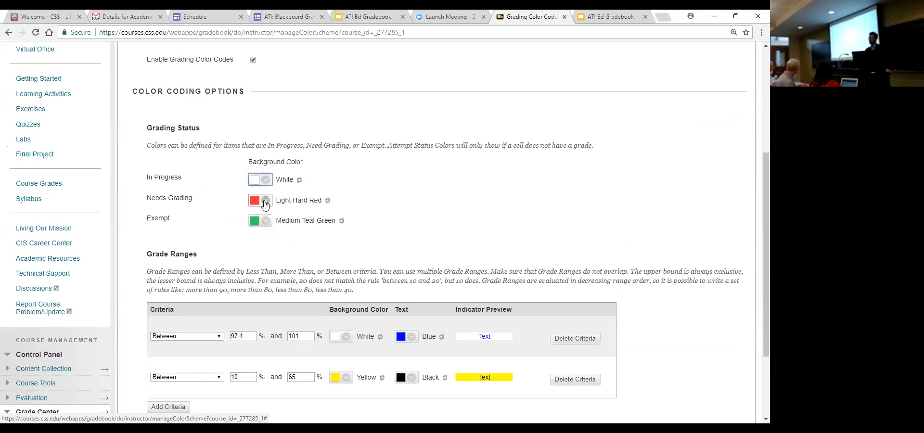
Inspect the criteria options of the first grade range, and cancel the color code settings to return to the Full Grade Center
{"action": "scroll", "coordinate": [508, 204], "scroll_direction": "down", "scroll_amount": 2}
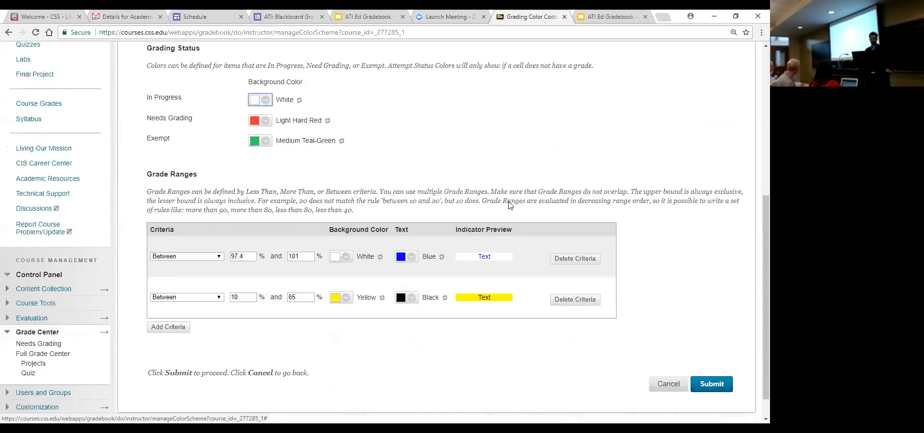
{"action": "left_click", "coordinate": [244, 226]}
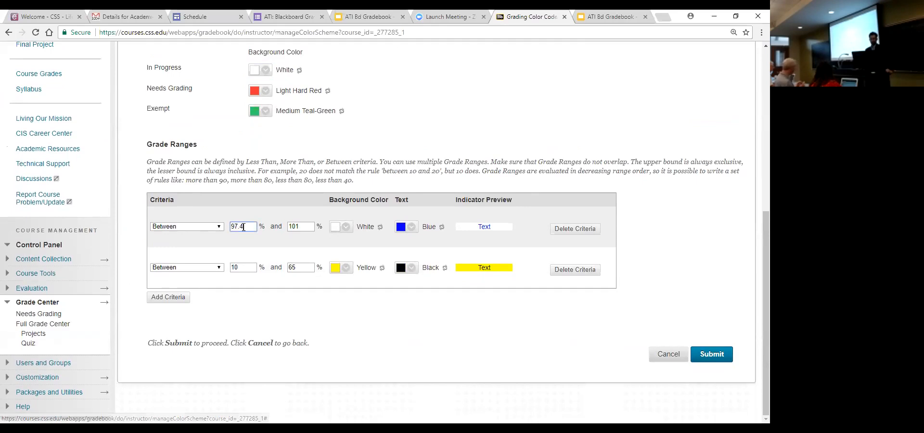
{"action": "left_click", "coordinate": [219, 230]}
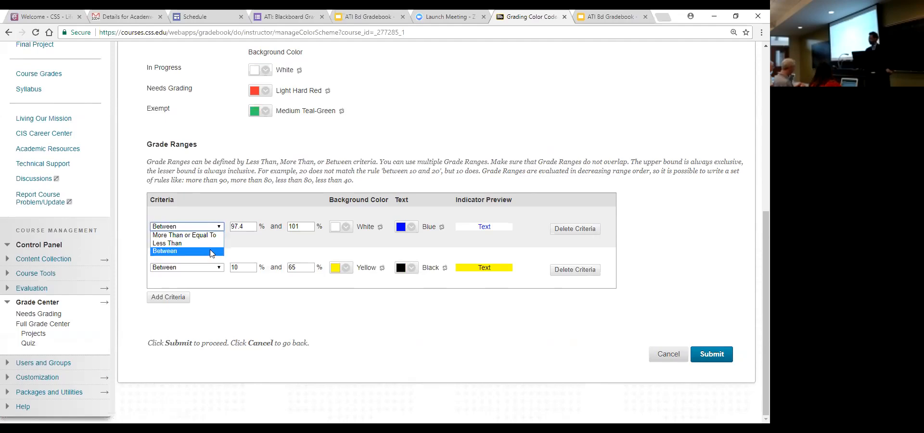
{"action": "left_click", "coordinate": [258, 248]}
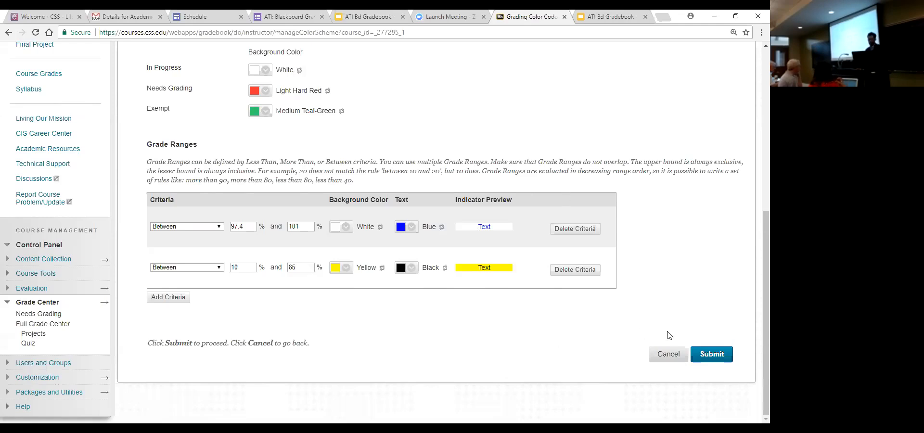
{"action": "left_click", "coordinate": [659, 351]}
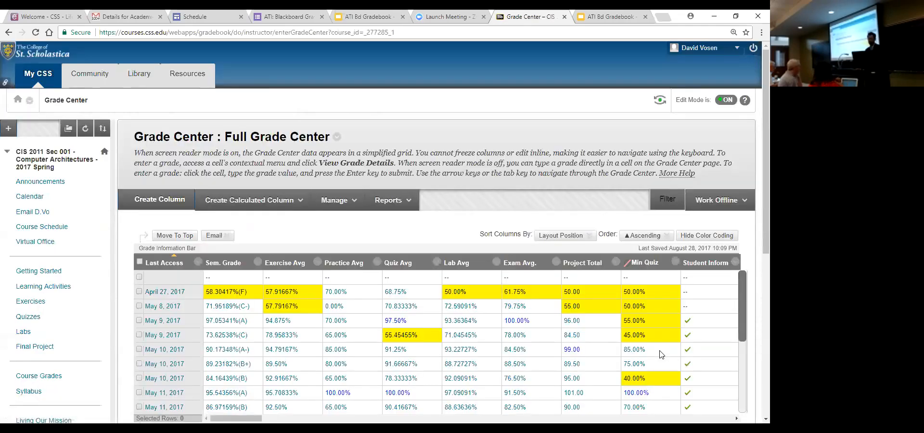
Switch to the ATI Bd Gradebook slides, advance to the Categories slide, and switch back to Blackboard
{"action": "left_click", "coordinate": [606, 17]}
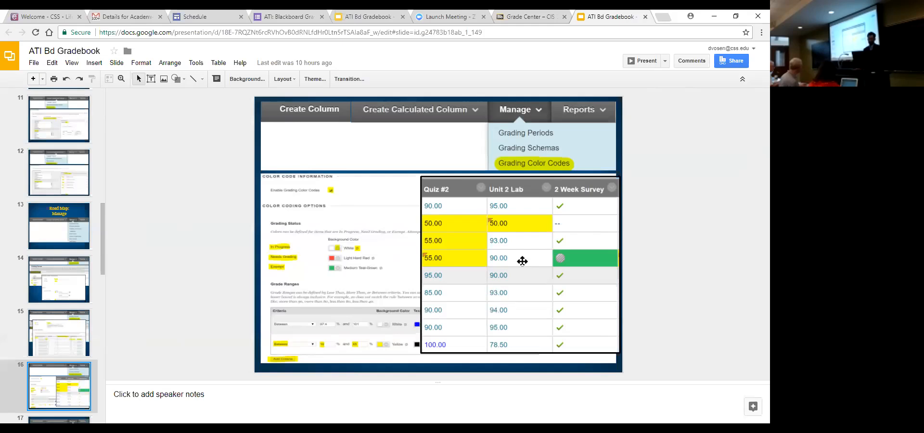
{"action": "key", "text": "Down"}
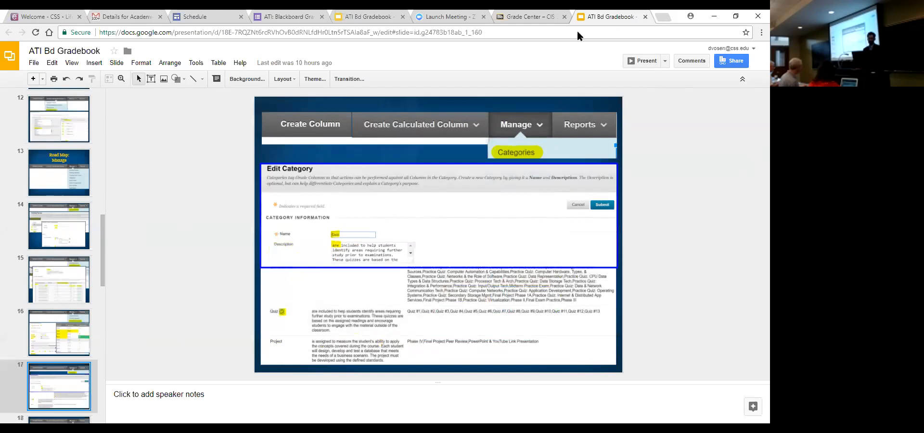
{"action": "left_click", "coordinate": [526, 16]}
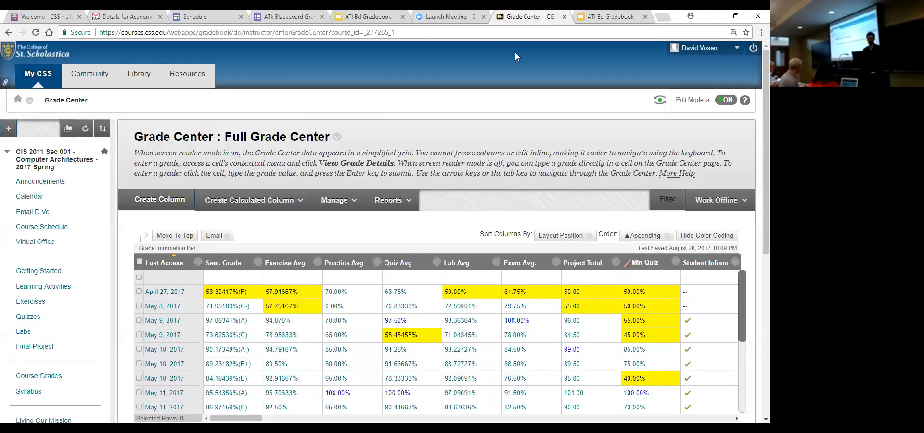
Open the Grade Center's Categories page and review the category titles, descriptions and assigned columns
{"action": "left_click", "coordinate": [339, 201]}
{"action": "left_click", "coordinate": [336, 257]}
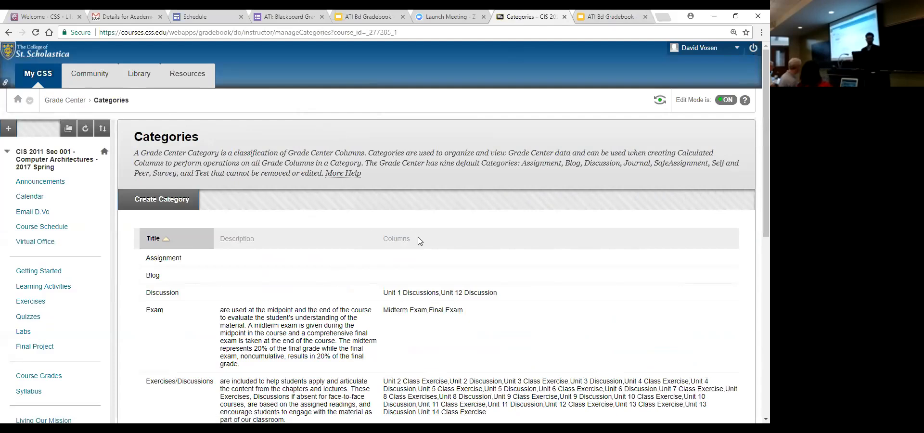
{"action": "scroll", "coordinate": [418, 241], "scroll_direction": "down", "scroll_amount": 3}
{"action": "scroll", "coordinate": [469, 241], "scroll_direction": "down", "scroll_amount": 1}
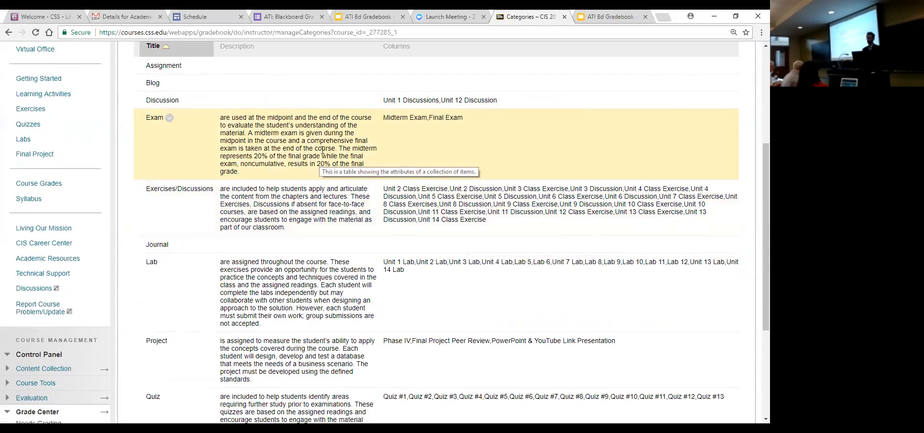
{"action": "scroll", "coordinate": [322, 151], "scroll_direction": "down", "scroll_amount": 2}
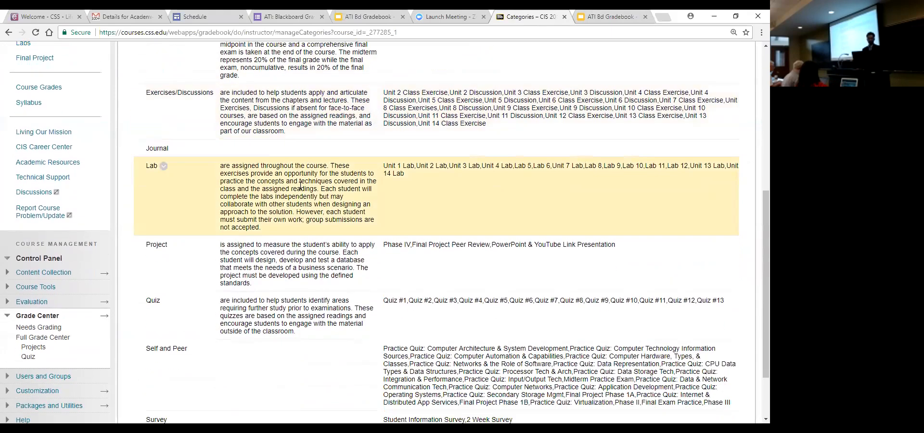
{"action": "scroll", "coordinate": [307, 190], "scroll_direction": "down", "scroll_amount": 2}
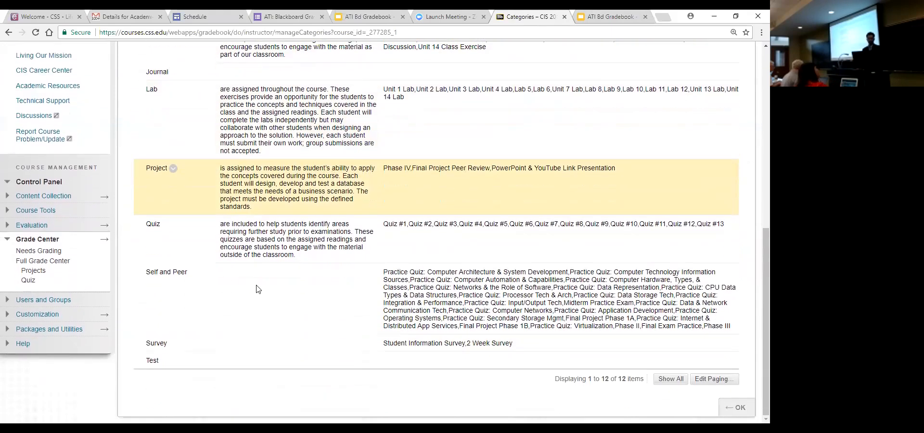
{"action": "scroll", "coordinate": [267, 289], "scroll_direction": "up", "scroll_amount": 5}
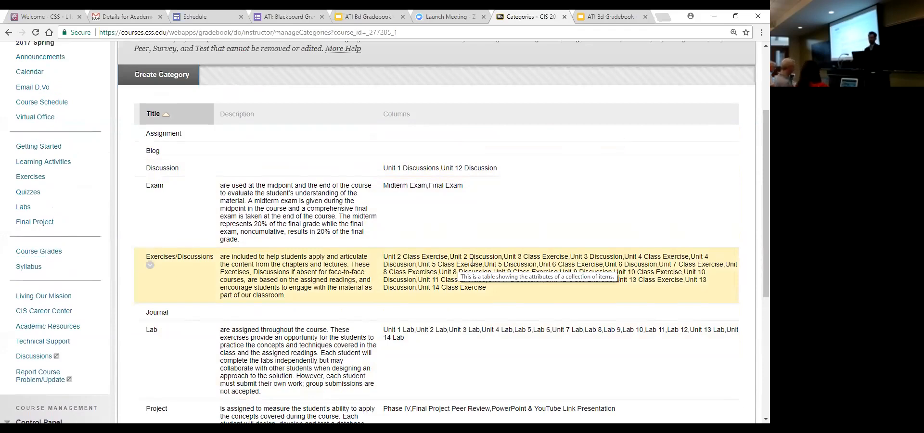
{"action": "scroll", "coordinate": [472, 260], "scroll_direction": "down", "scroll_amount": 5}
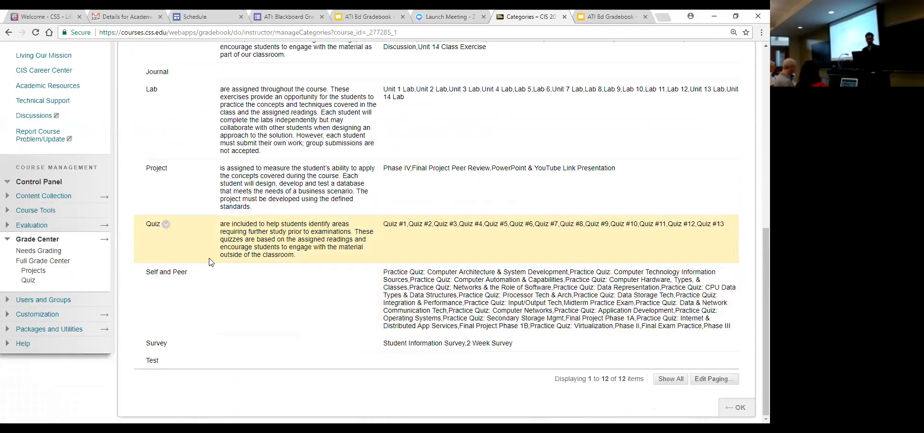
View the Quiz category's edit form, and open a blank Create Category form and cancel it
{"action": "left_click", "coordinate": [166, 225]}
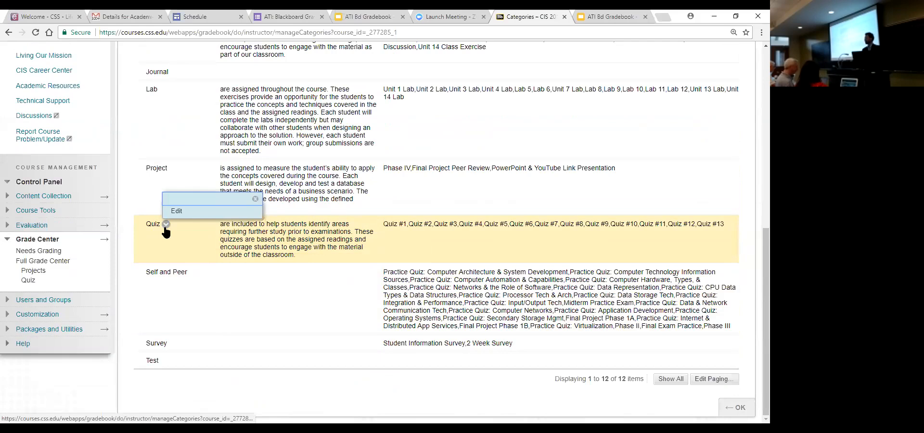
{"action": "left_click", "coordinate": [181, 216]}
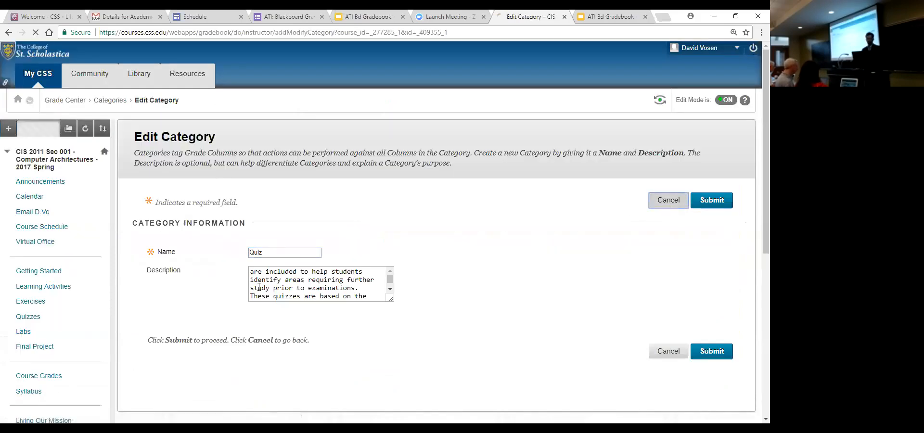
{"action": "left_click", "coordinate": [143, 202]}
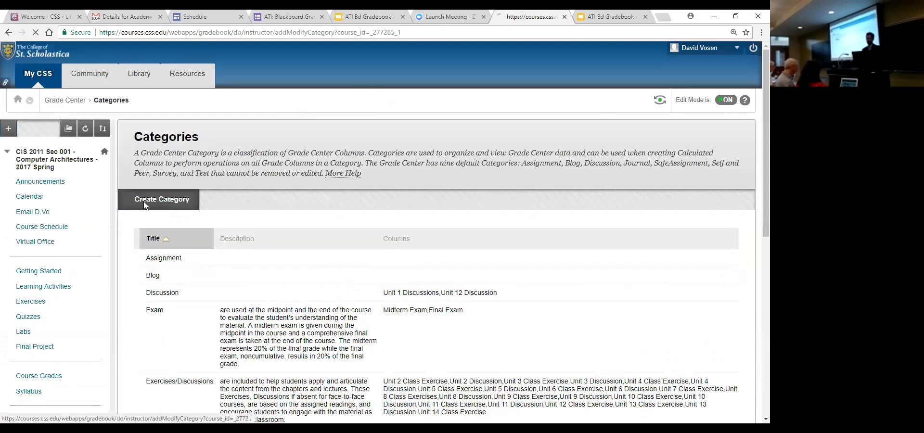
{"action": "key", "text": "Tab"}
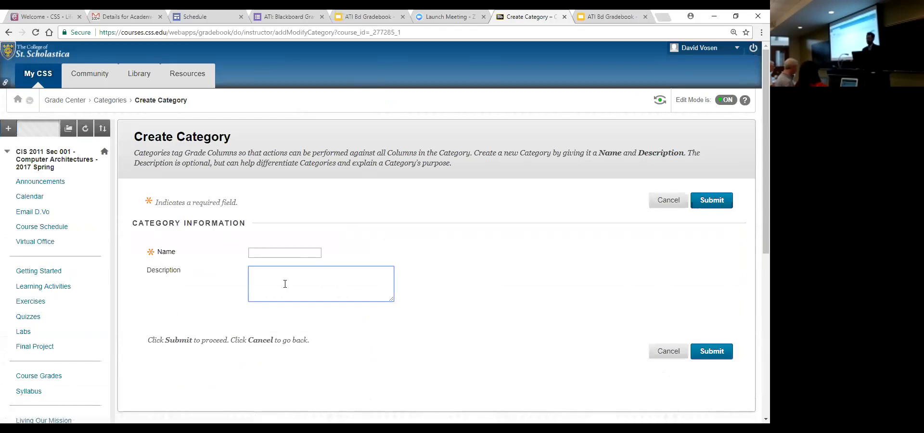
{"action": "scroll", "coordinate": [285, 284], "scroll_direction": "down", "scroll_amount": 4}
{"action": "scroll", "coordinate": [666, 178], "scroll_direction": "up", "scroll_amount": 3}
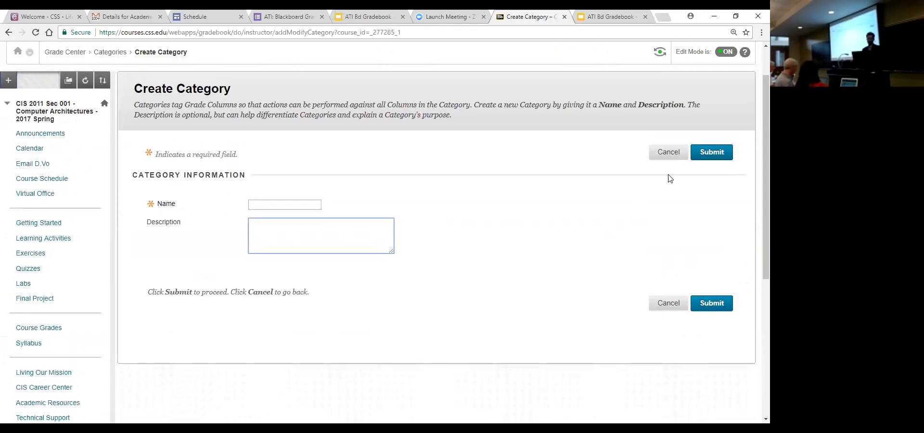
{"action": "left_click", "coordinate": [669, 155]}
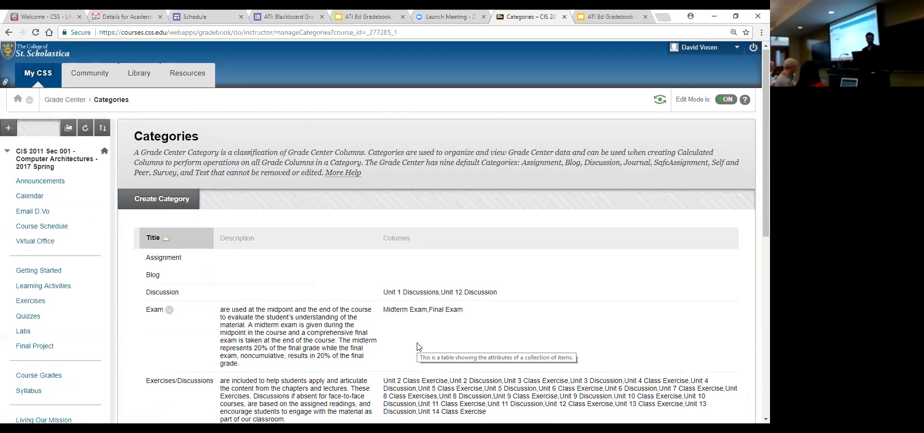
Reopen the Quiz category's edit form to examine its name and description, and cancel the edit
{"action": "scroll", "coordinate": [418, 347], "scroll_direction": "down", "scroll_amount": 1}
{"action": "scroll", "coordinate": [418, 346], "scroll_direction": "up", "scroll_amount": 1}
{"action": "scroll", "coordinate": [289, 298], "scroll_direction": "down", "scroll_amount": 6}
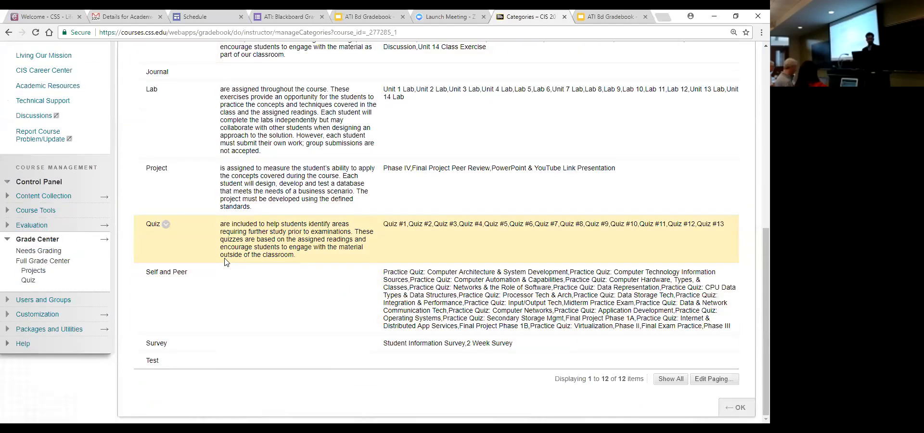
{"action": "left_click", "coordinate": [166, 224]}
{"action": "left_click", "coordinate": [178, 210]}
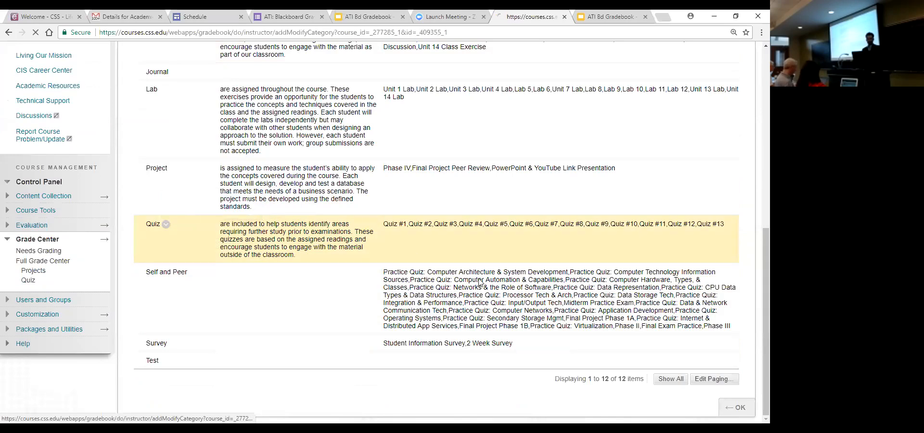
{"action": "scroll", "coordinate": [480, 289], "scroll_direction": "down", "scroll_amount": 3}
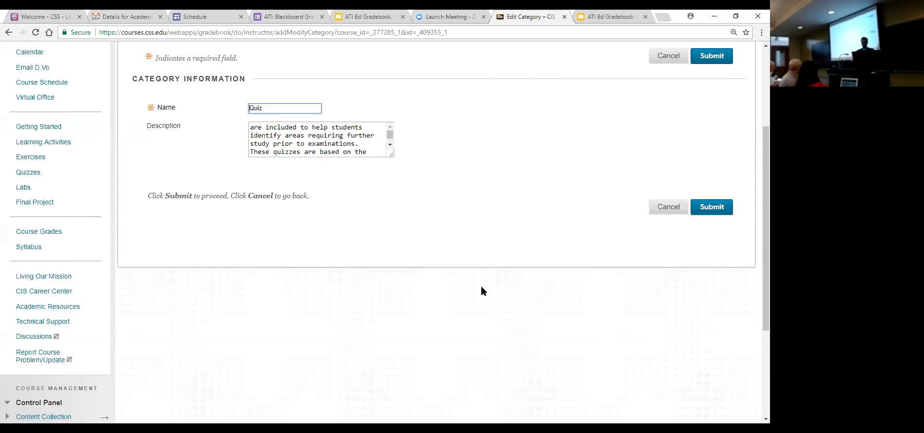
{"action": "left_click", "coordinate": [667, 209]}
Return from the Categories list to the Grade Center and switch to the ATI Bd Gradebook slides
{"action": "scroll", "coordinate": [667, 212], "scroll_direction": "down", "scroll_amount": 6}
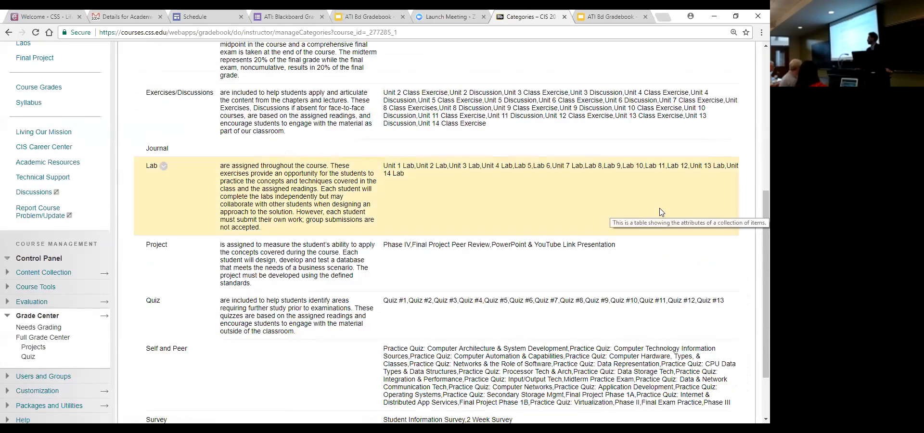
{"action": "scroll", "coordinate": [649, 216], "scroll_direction": "up", "scroll_amount": 1}
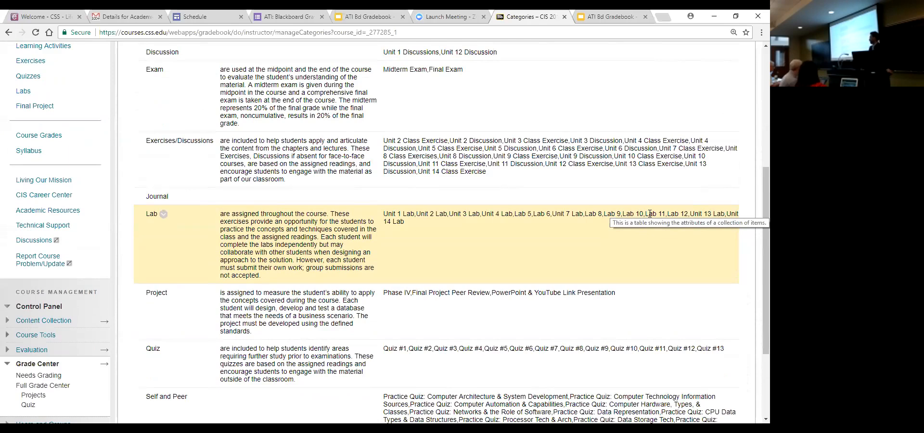
{"action": "scroll", "coordinate": [614, 201], "scroll_direction": "up", "scroll_amount": 5}
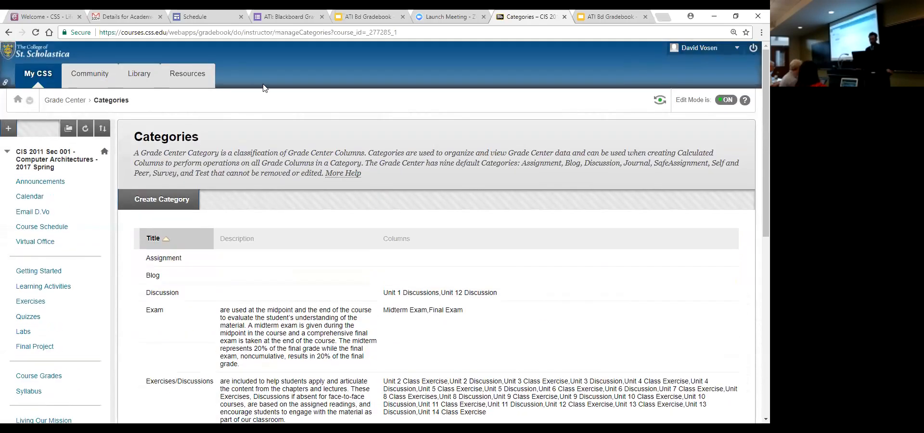
{"action": "left_click", "coordinate": [50, 101]}
{"action": "left_click", "coordinate": [599, 17]}
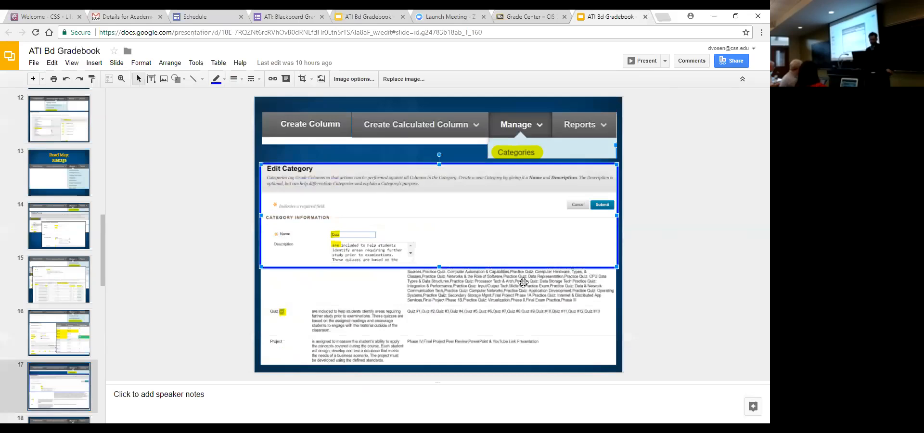
Present the Smart Views slide through the Quiz view's criteria, its Control Panel link and its filtered columns, and end the slideshow
{"action": "key", "text": "Page_Down"}
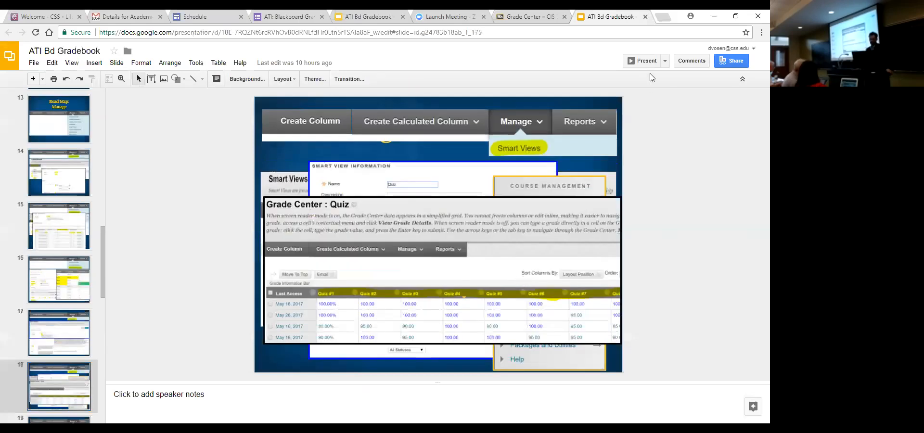
{"action": "left_click", "coordinate": [644, 61]}
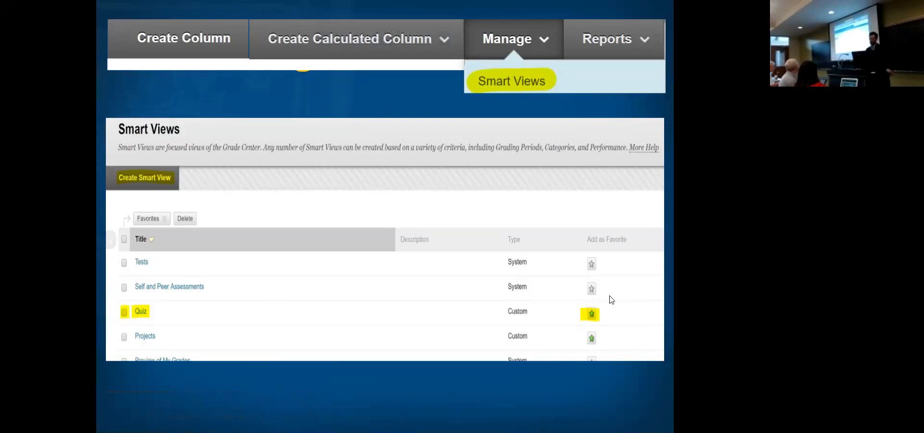
{"action": "left_click", "coordinate": [361, 92]}
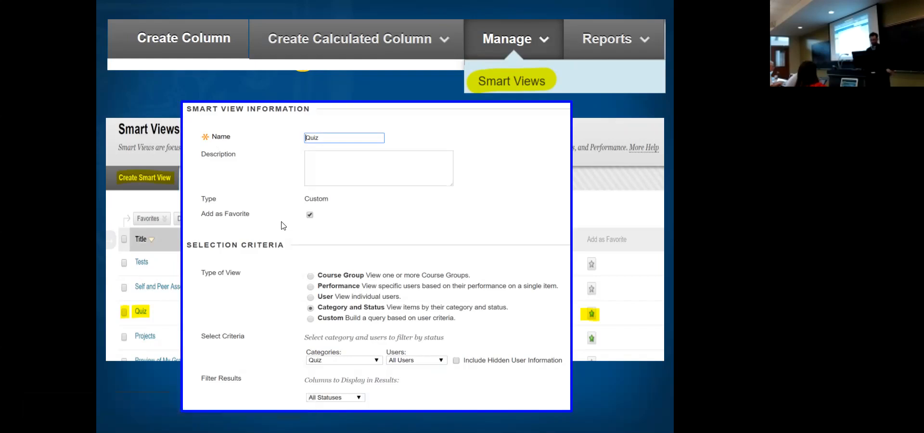
{"action": "left_click", "coordinate": [260, 185]}
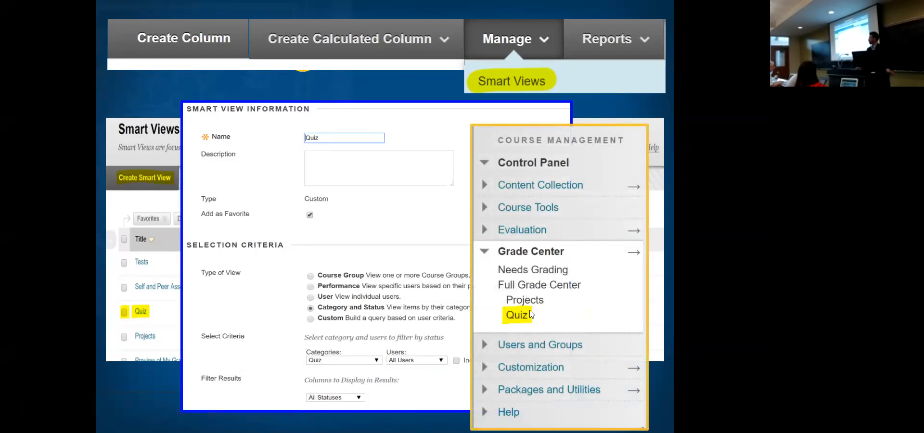
{"action": "left_click", "coordinate": [448, 250]}
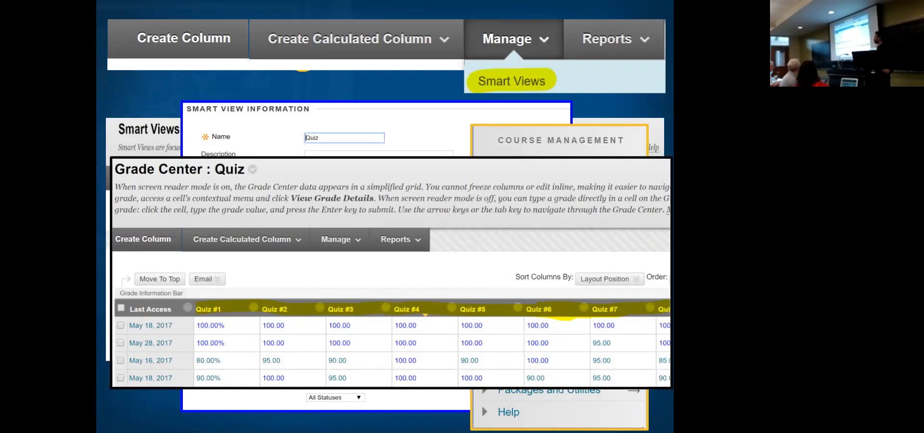
{"action": "key", "text": "Escape"}
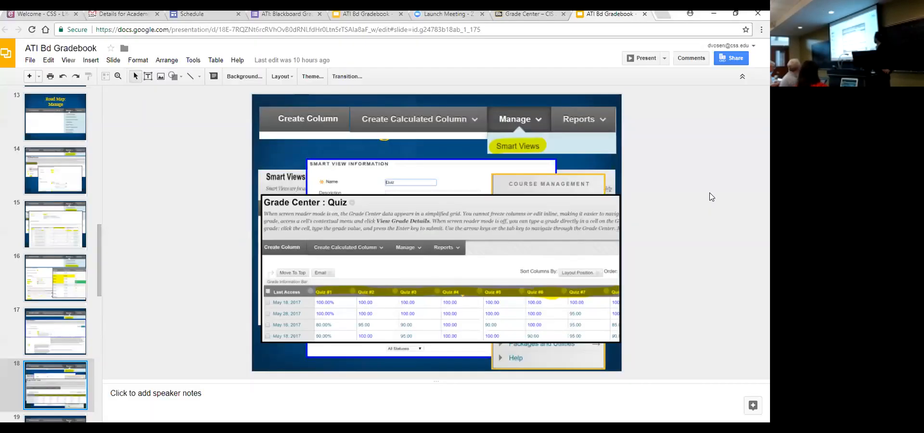
Switch to the live Full Grade Center and examine the unit columns, from the Unit 1 items through Unit 9
{"action": "left_click", "coordinate": [501, 18]}
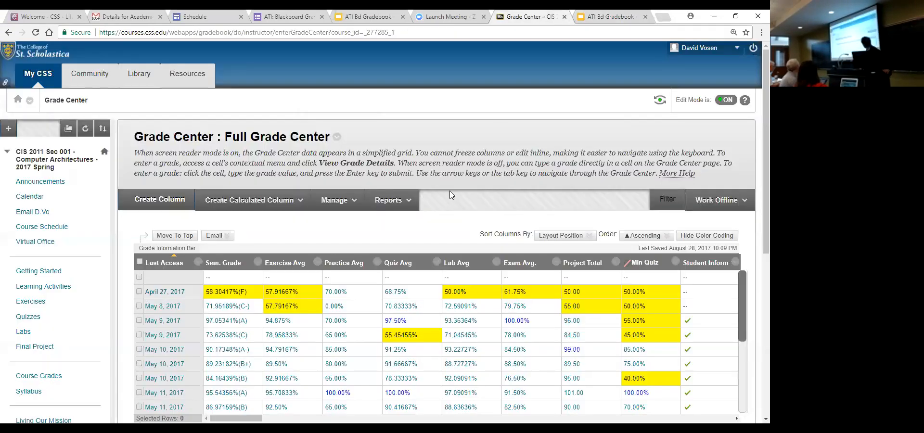
{"action": "scroll", "coordinate": [451, 194], "scroll_direction": "down", "scroll_amount": 2}
{"action": "left_click", "coordinate": [370, 323]}
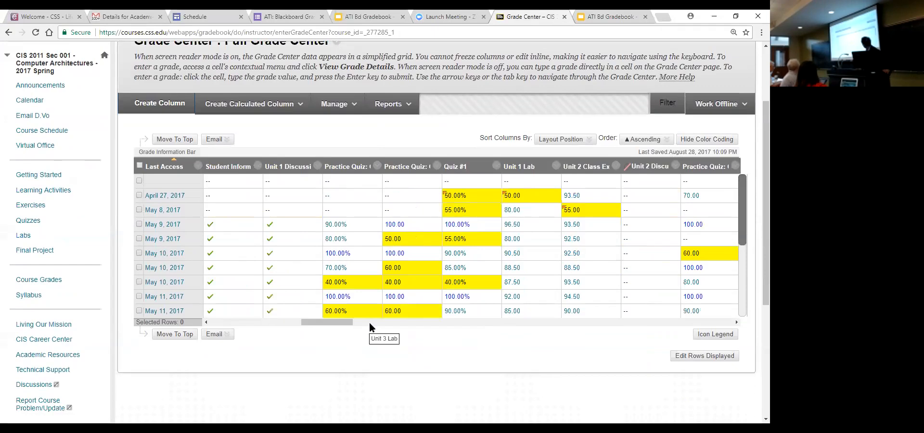
{"action": "left_click", "coordinate": [558, 323]}
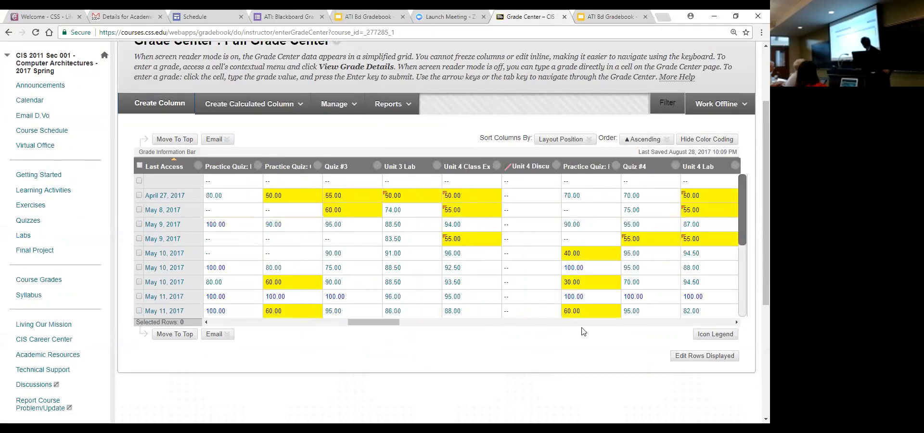
{"action": "left_click", "coordinate": [616, 323]}
{"action": "left_click", "coordinate": [615, 323]}
{"action": "left_click", "coordinate": [618, 323]}
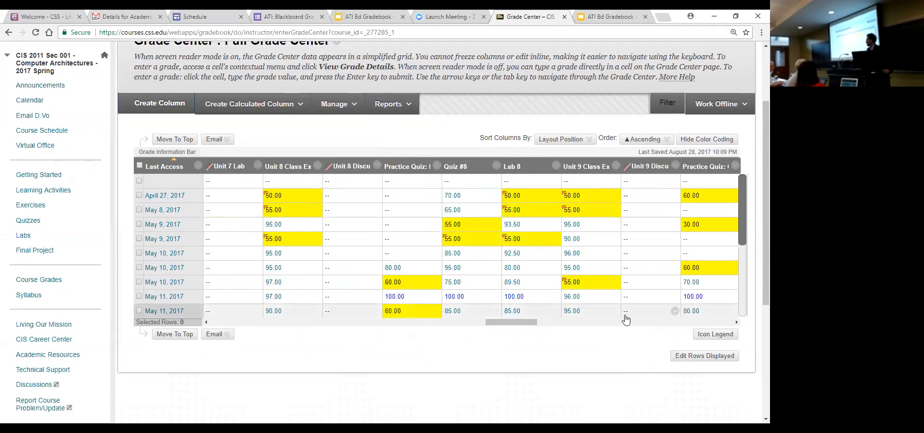
{"action": "scroll", "coordinate": [435, 118], "scroll_direction": "up", "scroll_amount": 2}
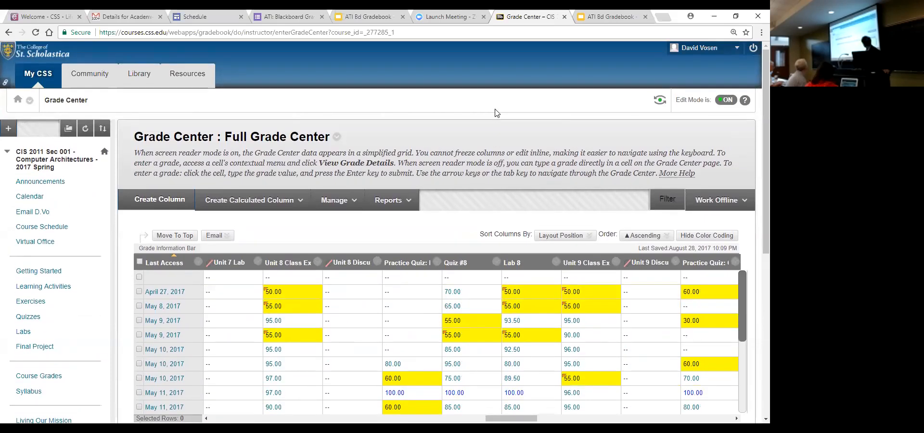
Switch to the slides, present the Column Organization options and the Row Visibility slide, and end the slideshow
{"action": "left_click", "coordinate": [587, 17]}
{"action": "key", "text": "Down"}
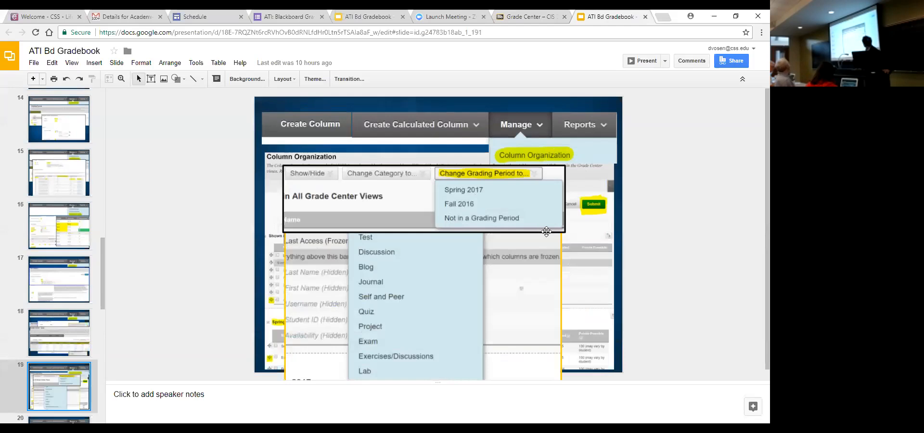
{"action": "left_click", "coordinate": [631, 61]}
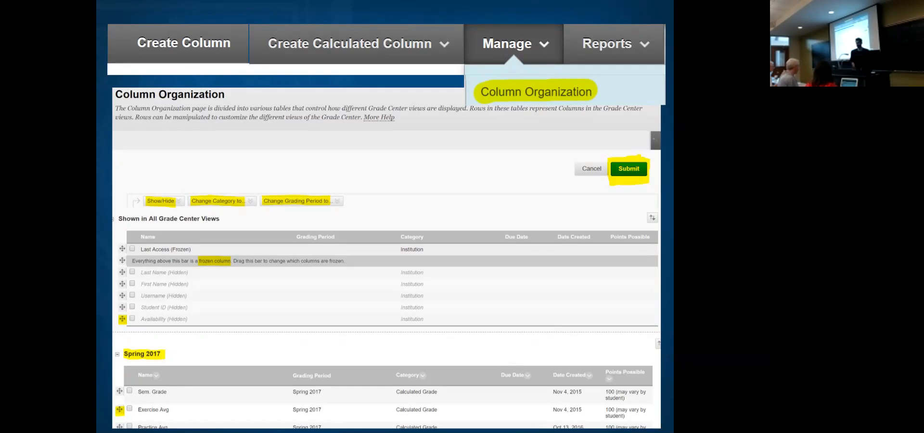
{"action": "left_click", "coordinate": [430, 279]}
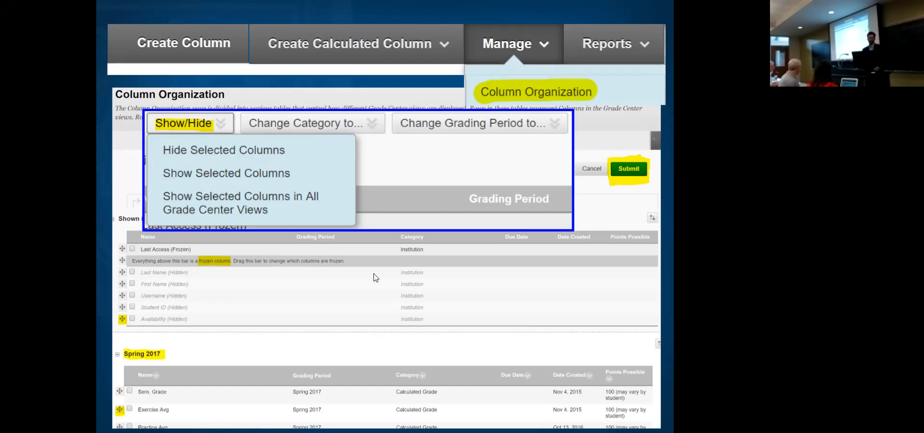
{"action": "left_click", "coordinate": [406, 301]}
{"action": "left_click", "coordinate": [406, 301]}
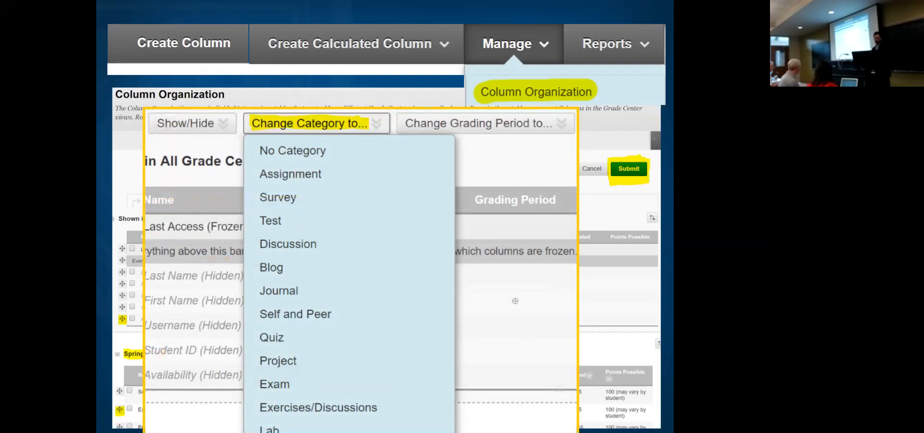
{"action": "left_click", "coordinate": [524, 275]}
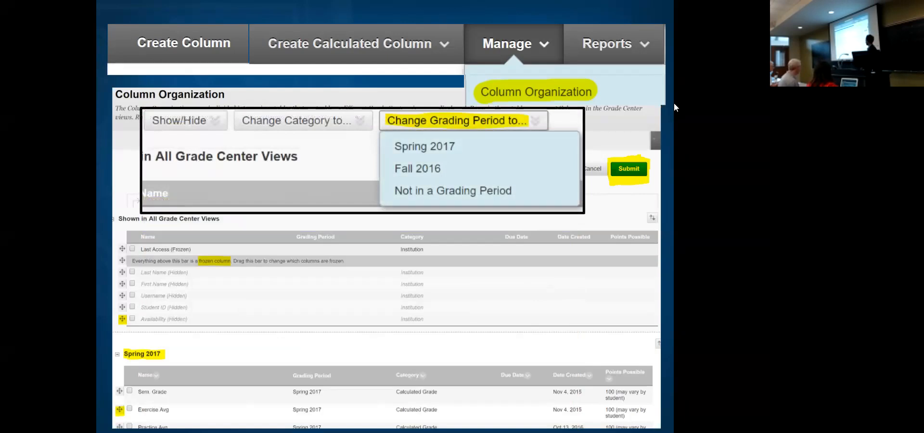
{"action": "left_click", "coordinate": [442, 264]}
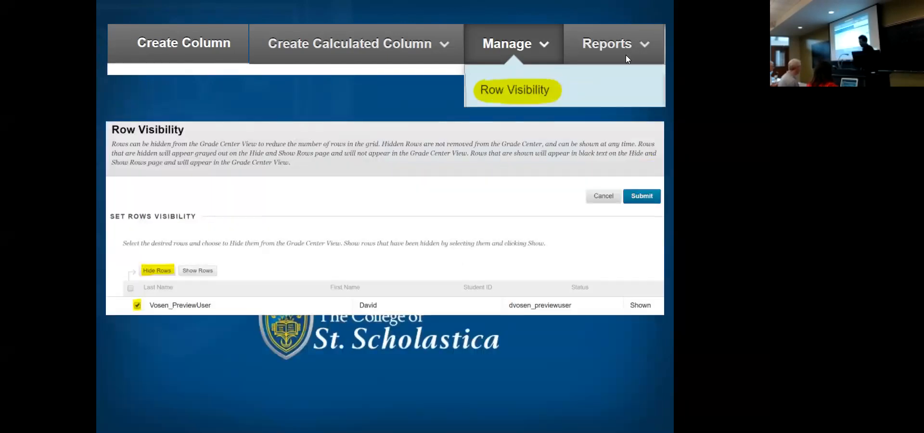
{"action": "key", "text": "Escape"}
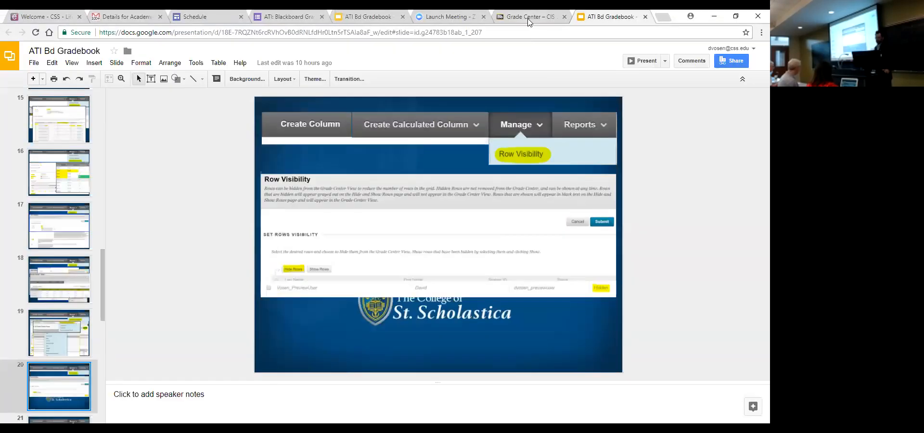
Open the live Grade Center's Column Organization page and review the columns listed under each grading period
{"action": "left_click", "coordinate": [526, 17]}
{"action": "left_click", "coordinate": [359, 201]}
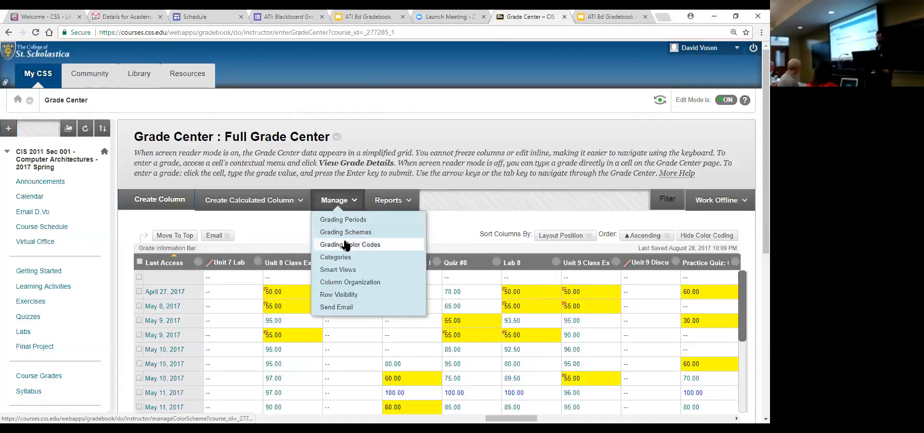
{"action": "left_click", "coordinate": [343, 283]}
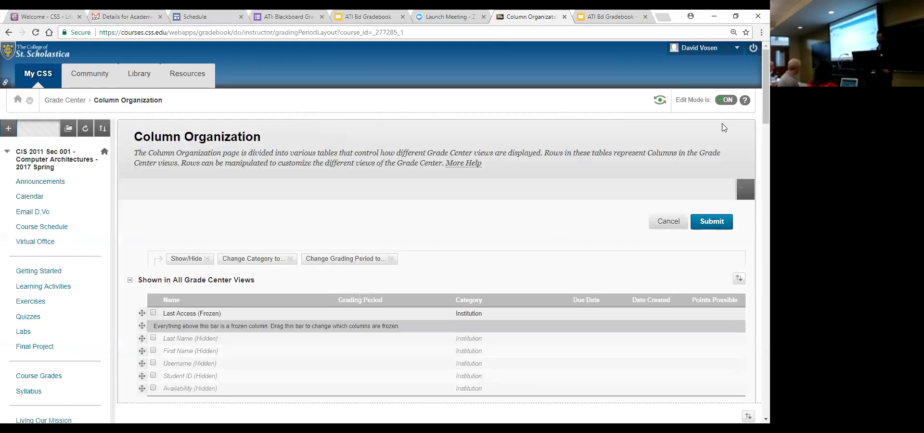
{"action": "left_click_drag", "start_coordinate": [755, 82], "coordinate": [754, 351]}
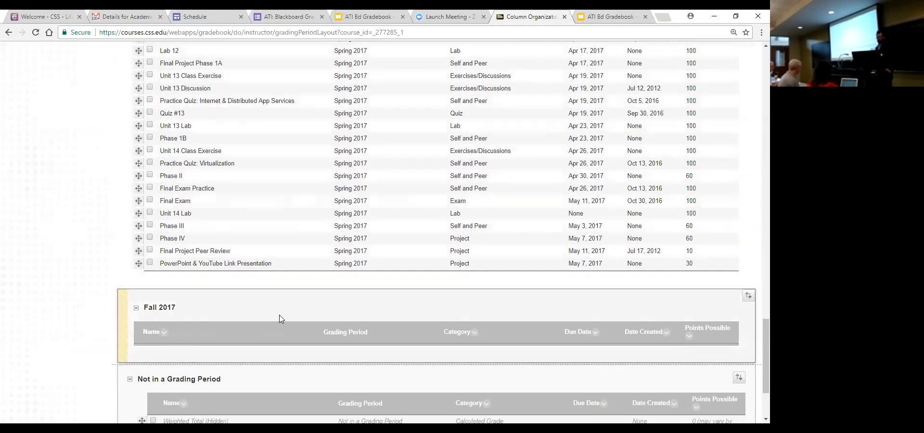
{"action": "scroll", "coordinate": [280, 315], "scroll_direction": "up", "scroll_amount": 15}
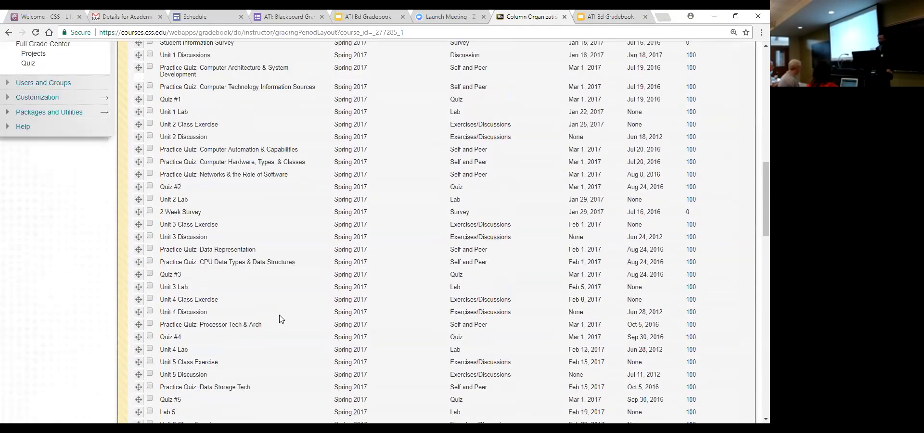
{"action": "scroll", "coordinate": [282, 319], "scroll_direction": "up", "scroll_amount": 7}
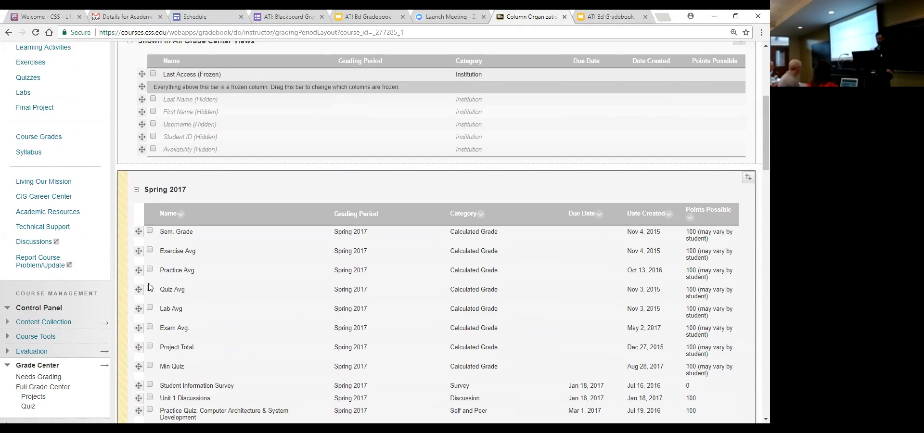
Try moving Practice Avg above Exercise Avg in the Spring 2017 columns, and return it below Exercise Avg
{"action": "left_click_drag", "start_coordinate": [140, 273], "coordinate": [139, 250]}
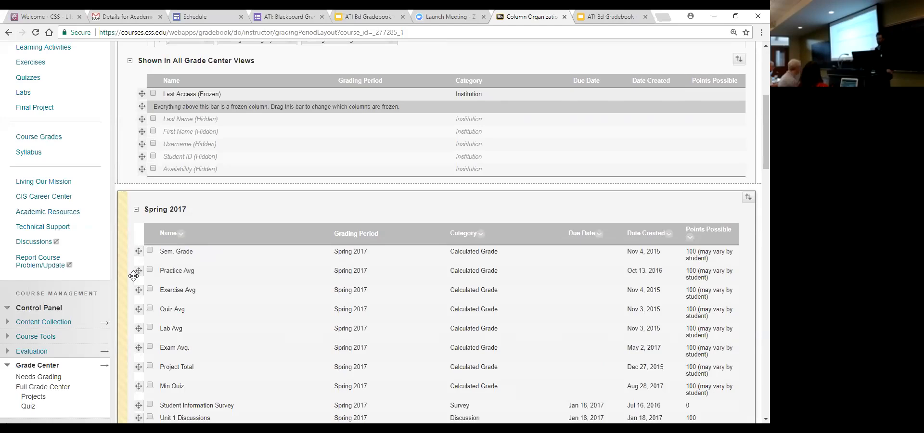
{"action": "left_click_drag", "start_coordinate": [140, 279], "coordinate": [139, 290]}
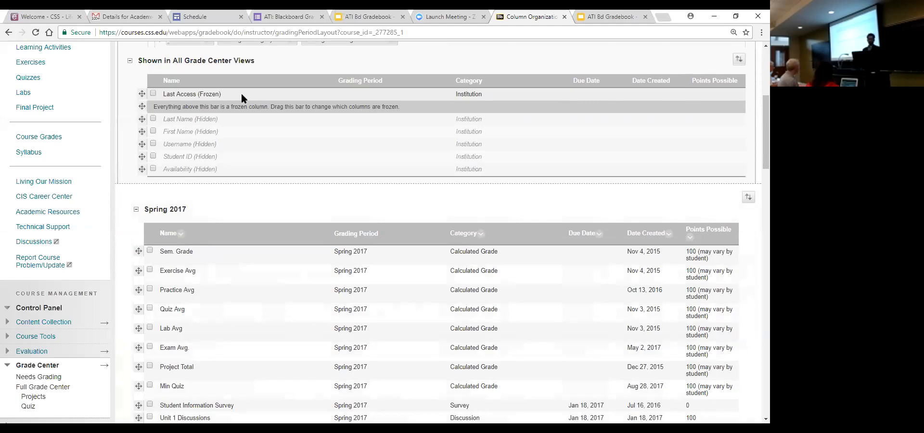
Move the Last Name column below First Name among the columns shown in all Grade Center views
{"action": "mouse_move", "coordinate": [142, 119]}
{"action": "left_mouse_down"}
{"action": "mouse_move", "coordinate": [141, 97]}
{"action": "mouse_move", "coordinate": [140, 120]}
{"action": "left_mouse_up"}
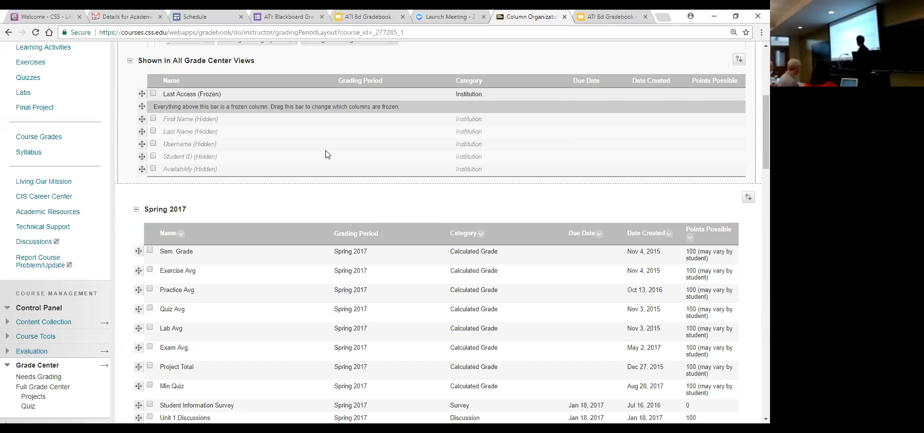
{"action": "scroll", "coordinate": [208, 313], "scroll_direction": "down", "scroll_amount": 1}
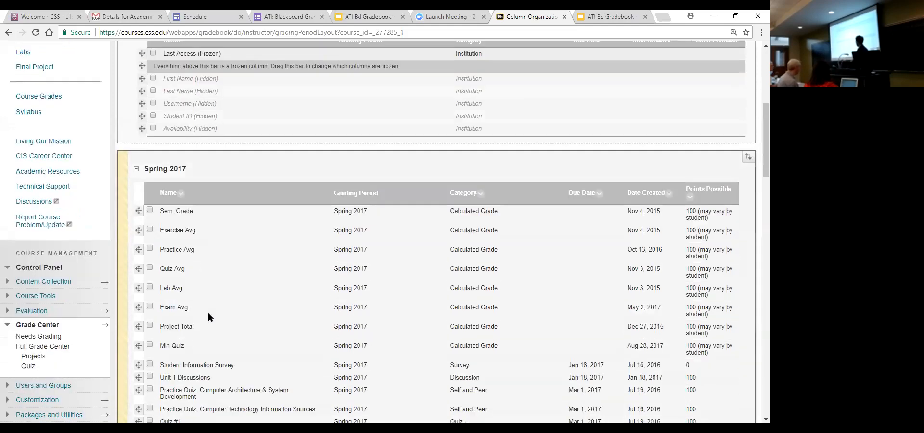
{"action": "scroll", "coordinate": [208, 313], "scroll_direction": "down", "scroll_amount": 3}
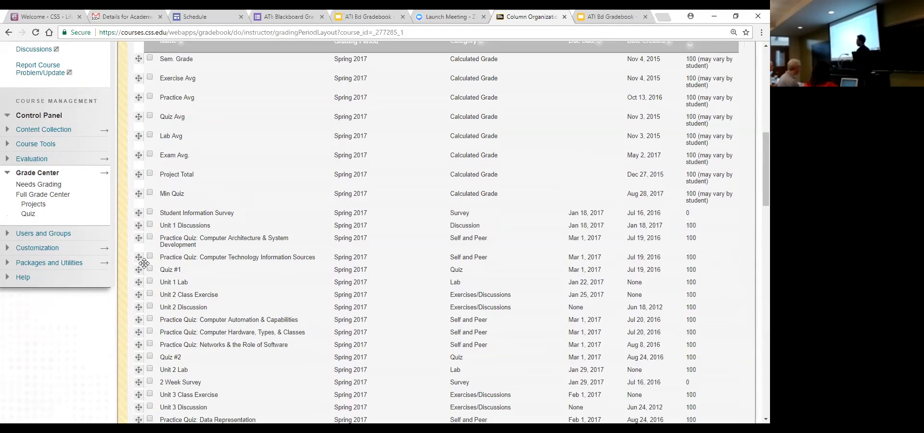
{"action": "scroll", "coordinate": [608, 195], "scroll_direction": "up", "scroll_amount": 10}
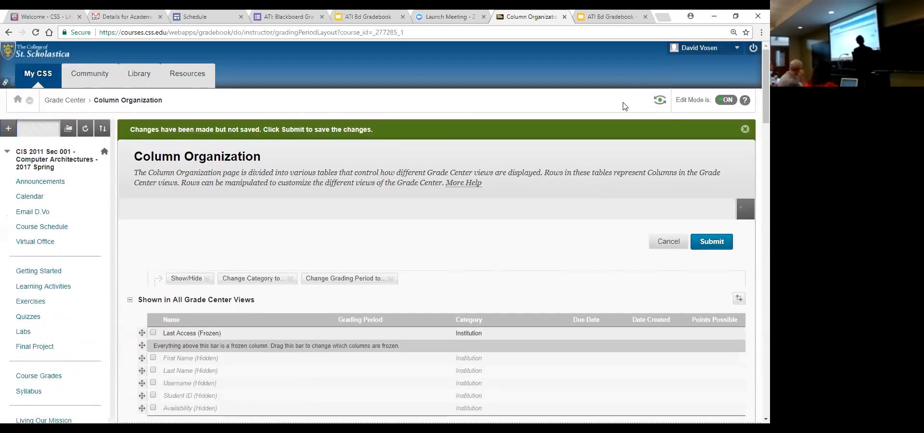
Move PowerPoint & YouTube Link Presentation up to just above Unit 13 Lab in the Spring 2017 reorder list
{"action": "scroll", "coordinate": [594, 261], "scroll_direction": "down", "scroll_amount": 2}
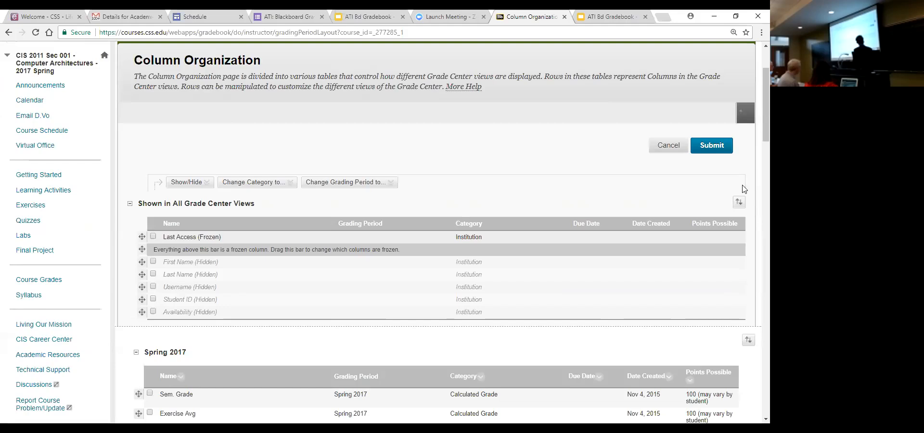
{"action": "left_click", "coordinate": [749, 339]}
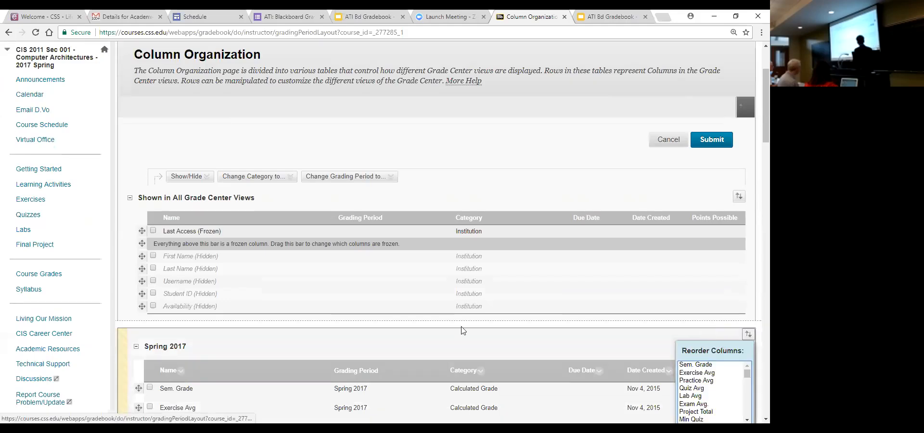
{"action": "scroll", "coordinate": [433, 324], "scroll_direction": "down", "scroll_amount": 3}
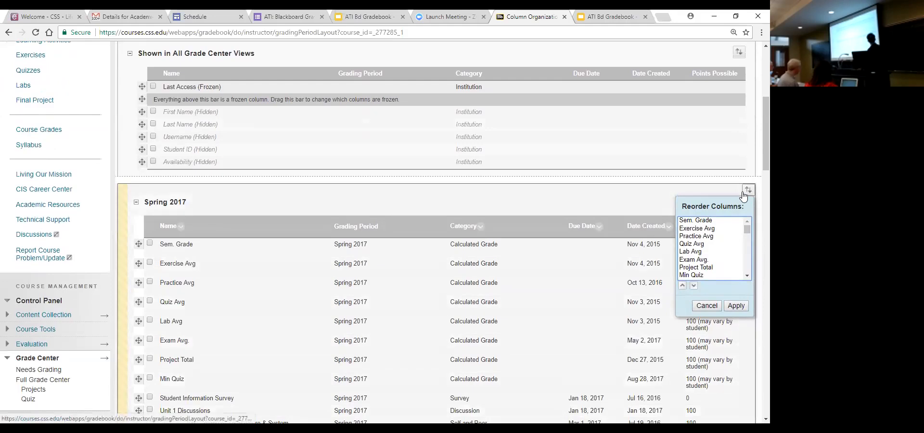
{"action": "left_click_drag", "start_coordinate": [748, 230], "coordinate": [749, 277]}
{"action": "left_click", "coordinate": [710, 277]}
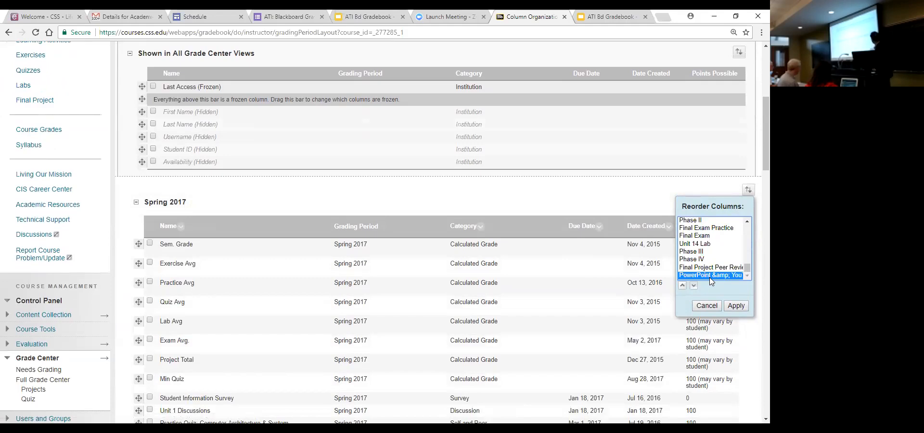
{"action": "key", "text": "Up"}
{"action": "key", "text": "Up"}
{"action": "left_click", "coordinate": [710, 274]}
{"action": "left_click", "coordinate": [683, 286]}
{"action": "double_click", "coordinate": [684, 286]}
{"action": "double_click", "coordinate": [685, 286]}
{"action": "left_click", "coordinate": [684, 286]}
{"action": "left_click", "coordinate": [685, 286]}
{"action": "left_click", "coordinate": [684, 286]}
{"action": "left_click", "coordinate": [684, 286]}
{"action": "left_click", "coordinate": [684, 286]}
{"action": "left_click", "coordinate": [685, 286]}
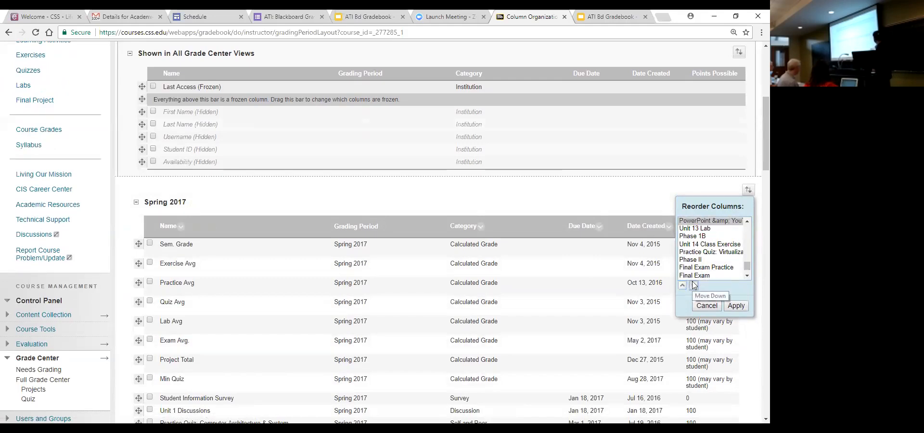
Move PowerPoint & YouTube Link Presentation back down the Spring 2017 reorder list and apply the column order
{"action": "double_click", "coordinate": [694, 286]}
{"action": "left_click", "coordinate": [694, 286]}
{"action": "double_click", "coordinate": [694, 285]}
{"action": "left_click", "coordinate": [694, 285]}
{"action": "double_click", "coordinate": [695, 286]}
{"action": "left_click", "coordinate": [732, 306]}
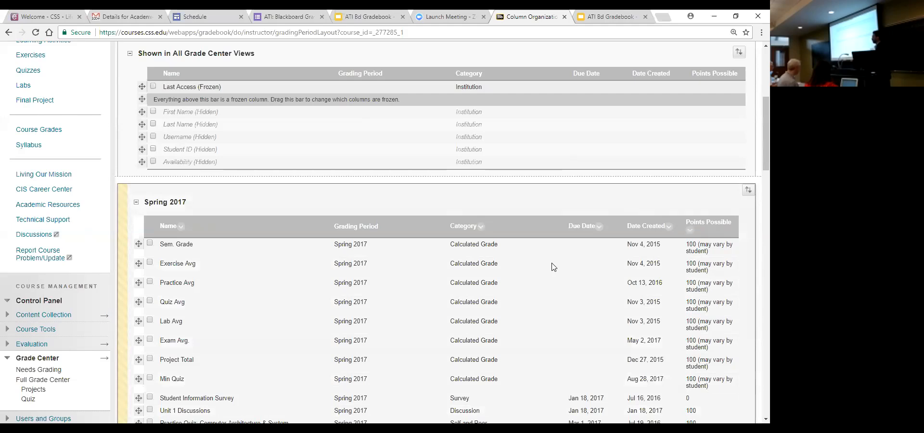
Look through the Spring 2017 columns in Column Organization, checking their order, categories, due dates and points possible down to the Fall 2017 section
{"action": "scroll", "coordinate": [552, 267], "scroll_direction": "down", "scroll_amount": 4}
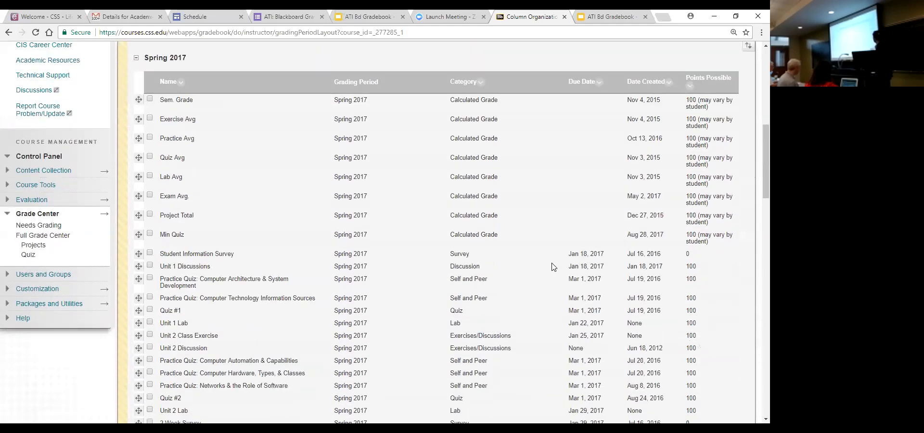
{"action": "scroll", "coordinate": [553, 267], "scroll_direction": "down", "scroll_amount": 2}
{"action": "scroll", "coordinate": [571, 245], "scroll_direction": "up", "scroll_amount": 5}
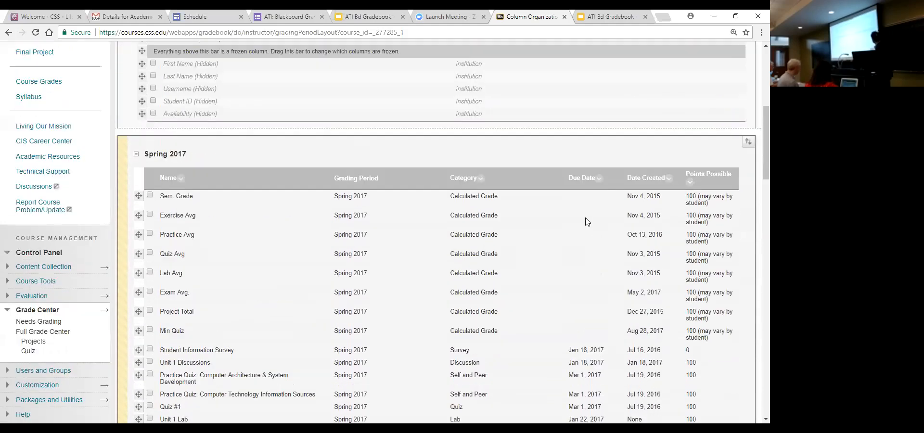
{"action": "scroll", "coordinate": [546, 288], "scroll_direction": "down", "scroll_amount": 7}
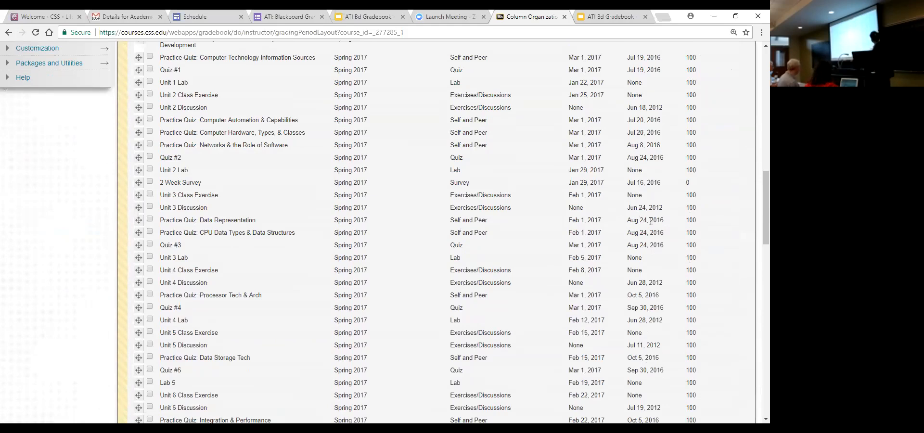
{"action": "scroll", "coordinate": [651, 222], "scroll_direction": "up", "scroll_amount": 5}
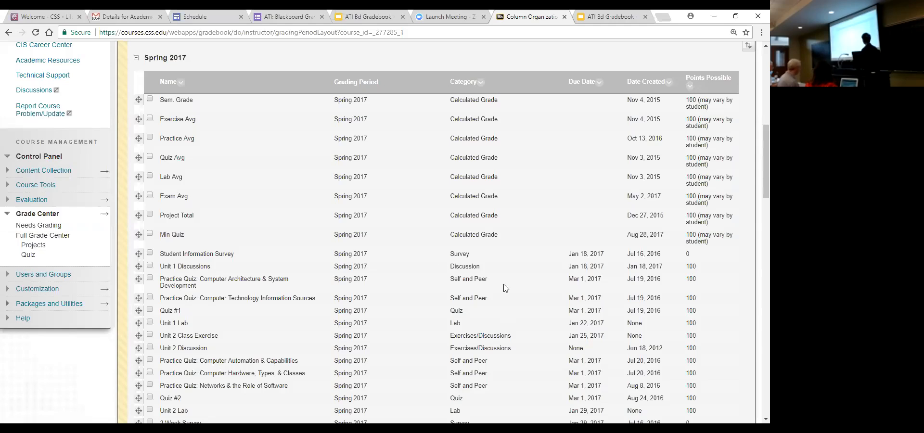
{"action": "scroll", "coordinate": [506, 287], "scroll_direction": "down", "scroll_amount": 15}
{"action": "scroll", "coordinate": [506, 288], "scroll_direction": "down", "scroll_amount": 6}
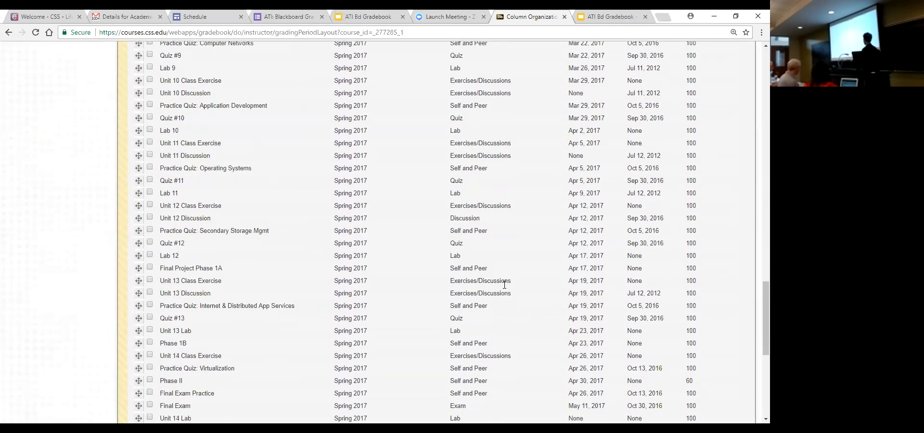
{"action": "scroll", "coordinate": [504, 285], "scroll_direction": "down", "scroll_amount": 1}
{"action": "scroll", "coordinate": [505, 286], "scroll_direction": "down", "scroll_amount": 1}
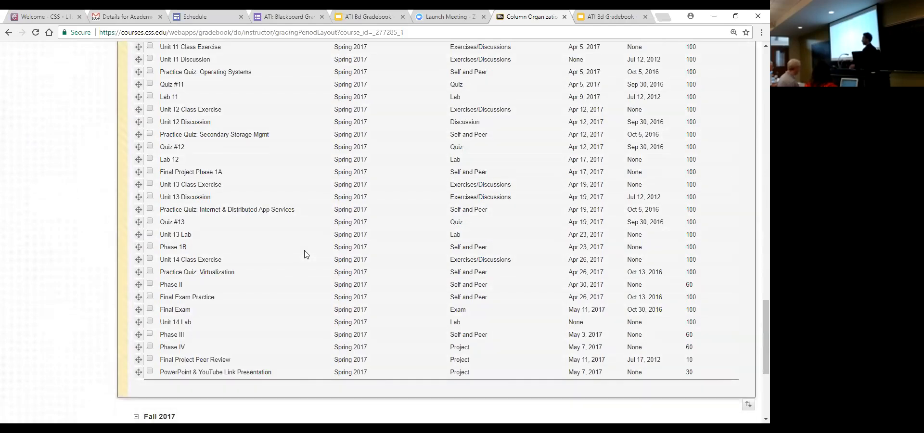
{"action": "scroll", "coordinate": [569, 318], "scroll_direction": "down", "scroll_amount": 1}
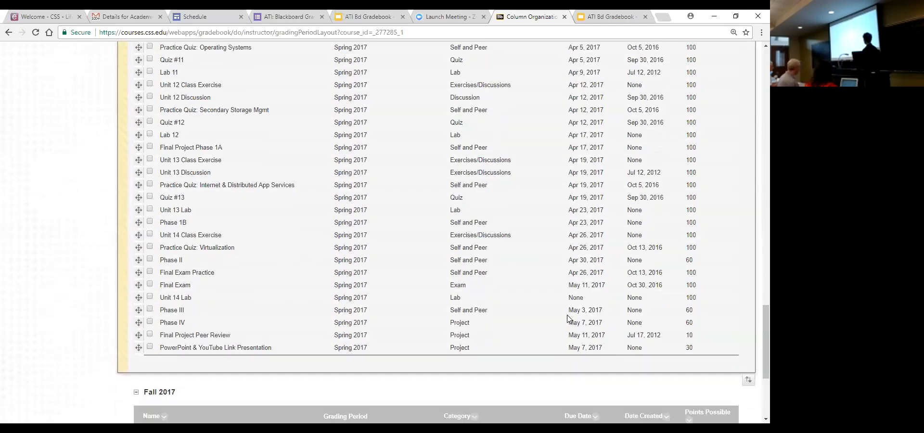
{"action": "scroll", "coordinate": [570, 318], "scroll_direction": "up", "scroll_amount": 14}
{"action": "scroll", "coordinate": [568, 318], "scroll_direction": "up", "scroll_amount": 8}
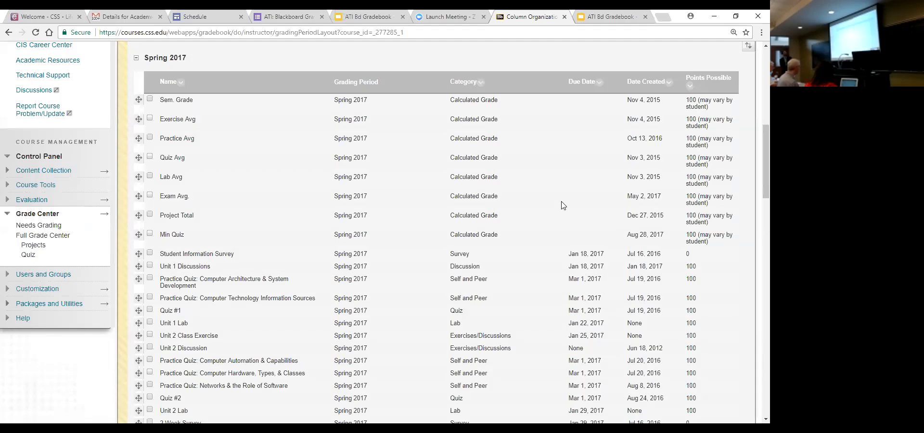
Cancel Column Organization and leave the page without saving the column order changes
{"action": "scroll", "coordinate": [563, 205], "scroll_direction": "up", "scroll_amount": 10}
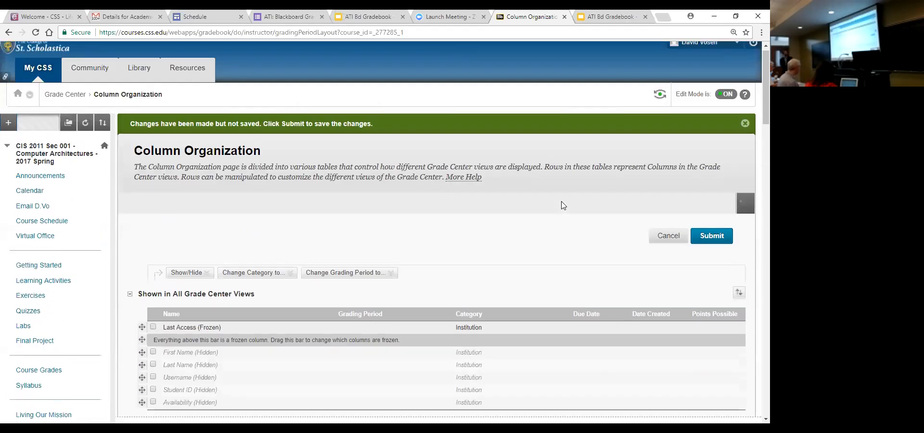
{"action": "left_click", "coordinate": [669, 236]}
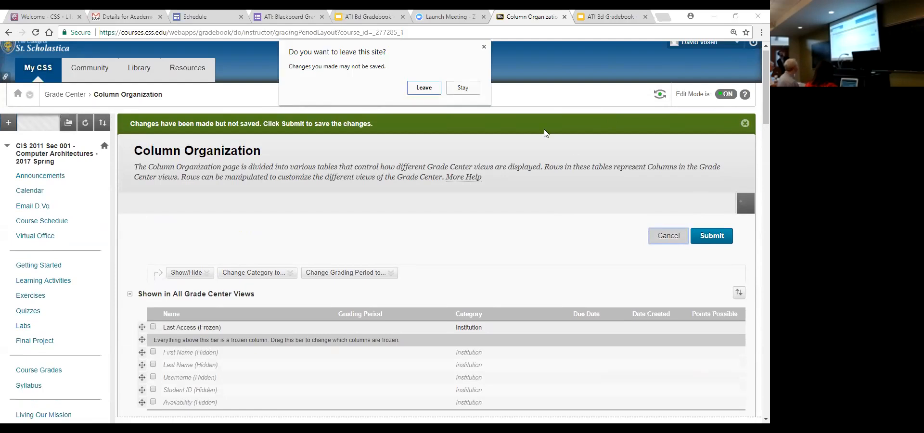
{"action": "left_click", "coordinate": [434, 94]}
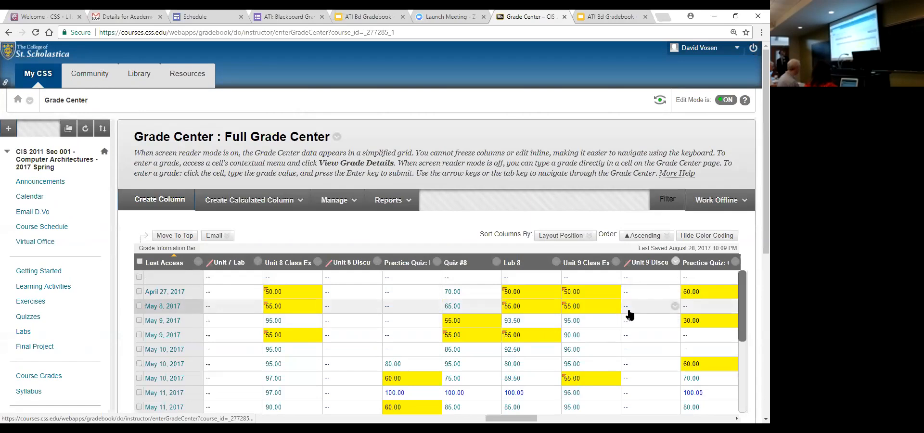
Reopen Column Organization from the Full Grade Center
{"action": "left_click", "coordinate": [388, 200]}
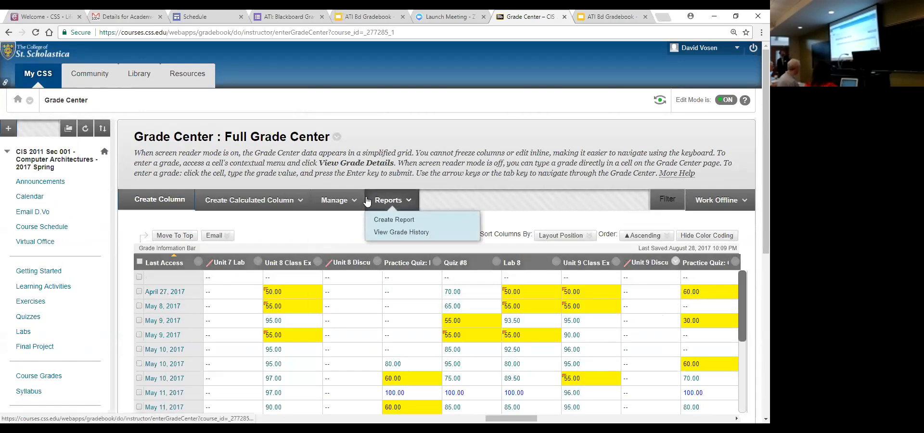
{"action": "left_click", "coordinate": [339, 201]}
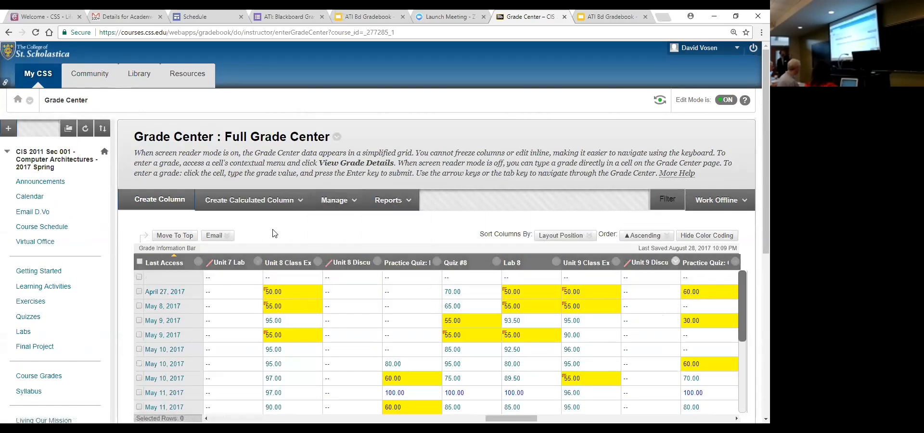
{"action": "left_click", "coordinate": [341, 207]}
{"action": "left_click", "coordinate": [388, 200]}
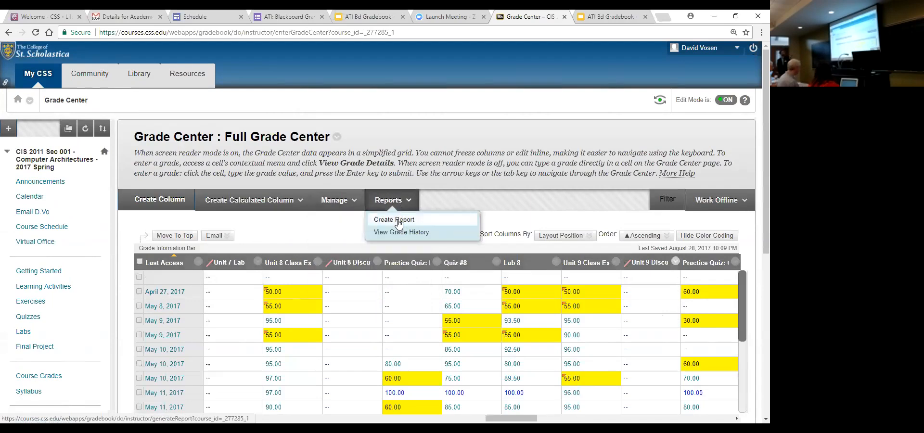
{"action": "left_click", "coordinate": [349, 203]}
{"action": "left_click", "coordinate": [388, 200]}
{"action": "left_click", "coordinate": [350, 202]}
{"action": "left_click", "coordinate": [347, 285]}
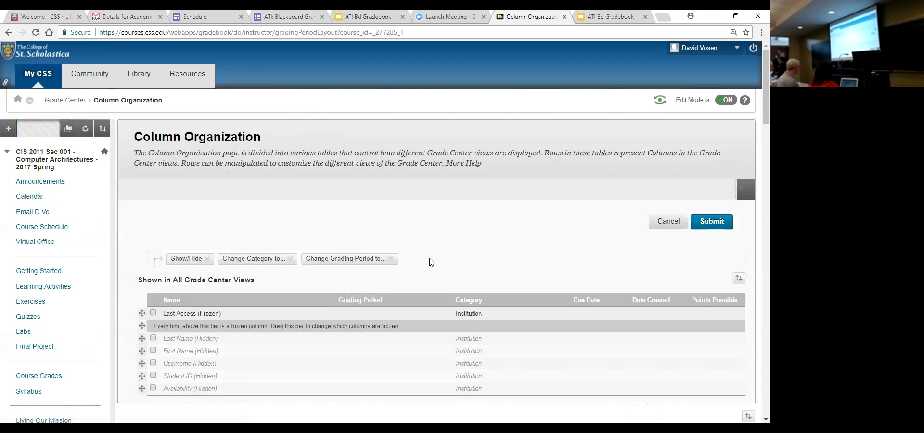
Check the column order in the Shown in All Grade Center Views and Spring 2017 tables
{"action": "scroll", "coordinate": [431, 263], "scroll_direction": "down", "scroll_amount": 6}
{"action": "scroll", "coordinate": [431, 262], "scroll_direction": "down", "scroll_amount": 18}
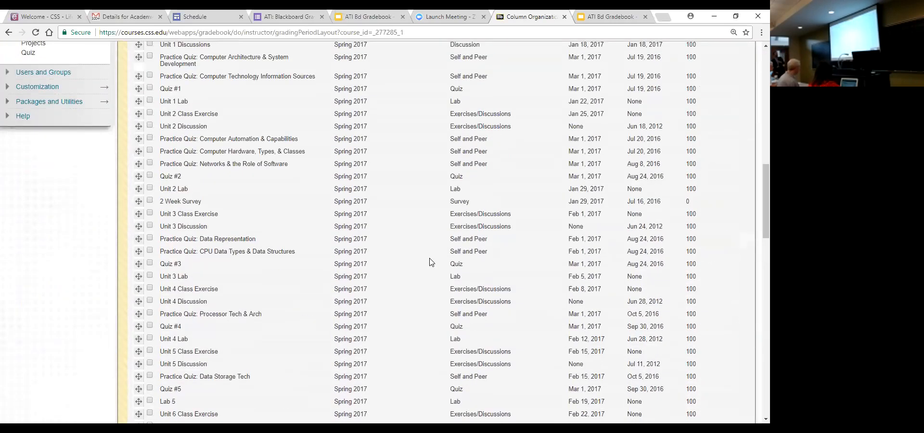
{"action": "scroll", "coordinate": [432, 262], "scroll_direction": "up", "scroll_amount": 13}
{"action": "scroll", "coordinate": [432, 262], "scroll_direction": "up", "scroll_amount": 4}
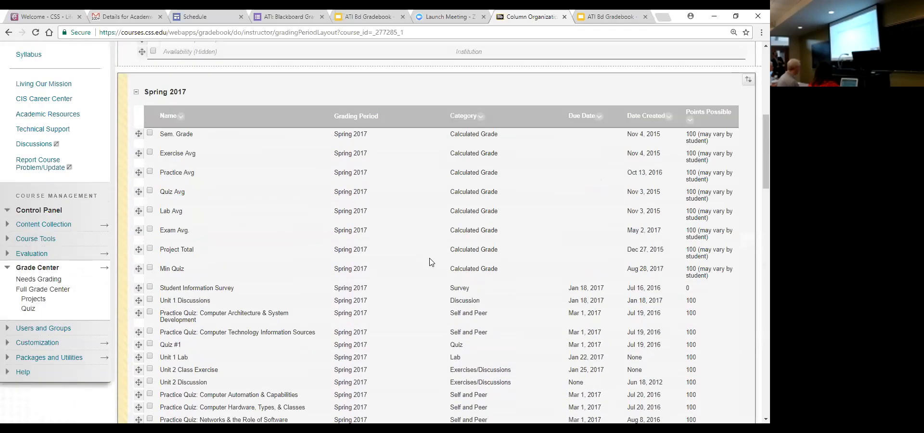
{"action": "scroll", "coordinate": [431, 262], "scroll_direction": "up", "scroll_amount": 1}
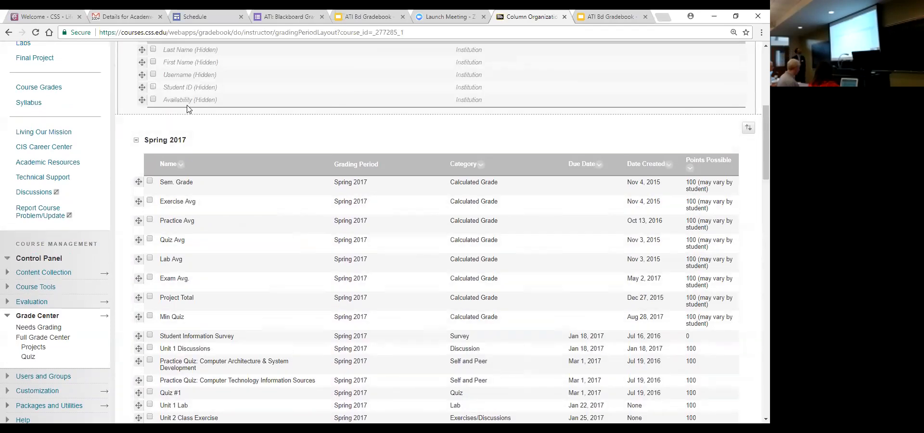
{"action": "scroll", "coordinate": [188, 110], "scroll_direction": "up", "scroll_amount": 3}
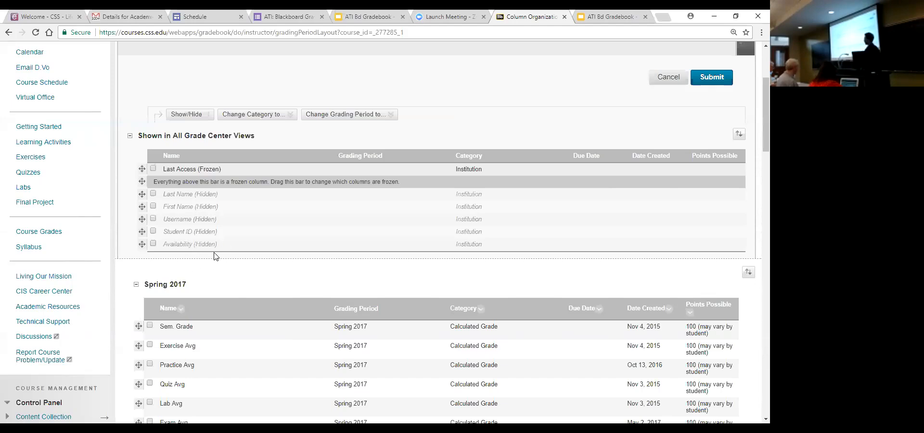
{"action": "scroll", "coordinate": [212, 256], "scroll_direction": "up", "scroll_amount": 3}
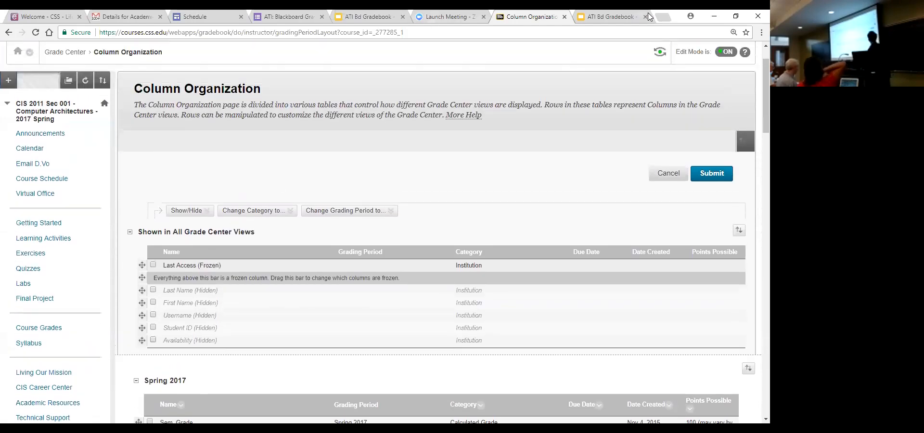
Glance at the Row Visibility slide, cancel Column Organization and open the Grade Center's Row Visibility page
{"action": "left_click", "coordinate": [614, 16]}
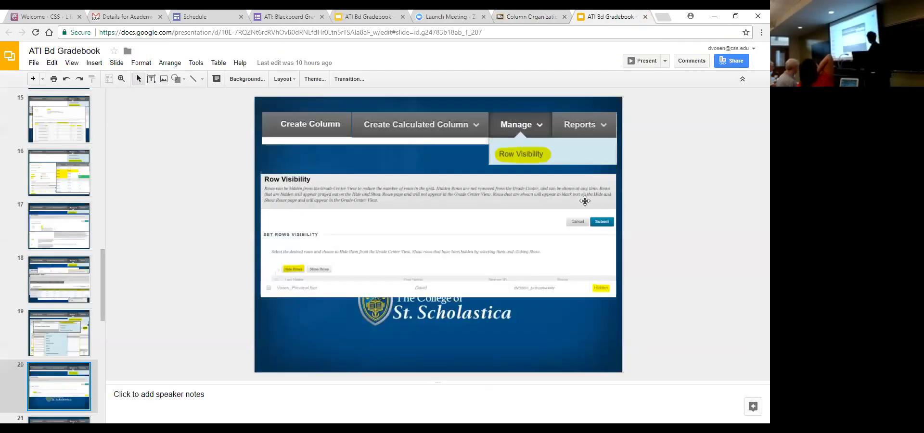
{"action": "left_click", "coordinate": [543, 18]}
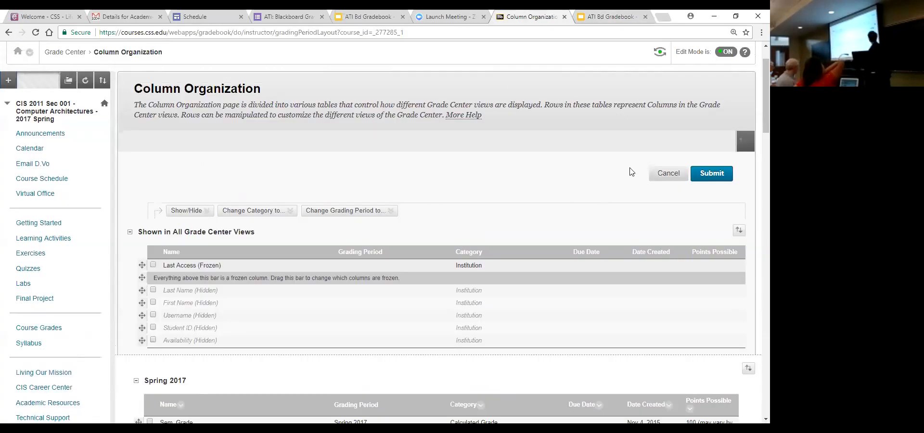
{"action": "left_click", "coordinate": [666, 179]}
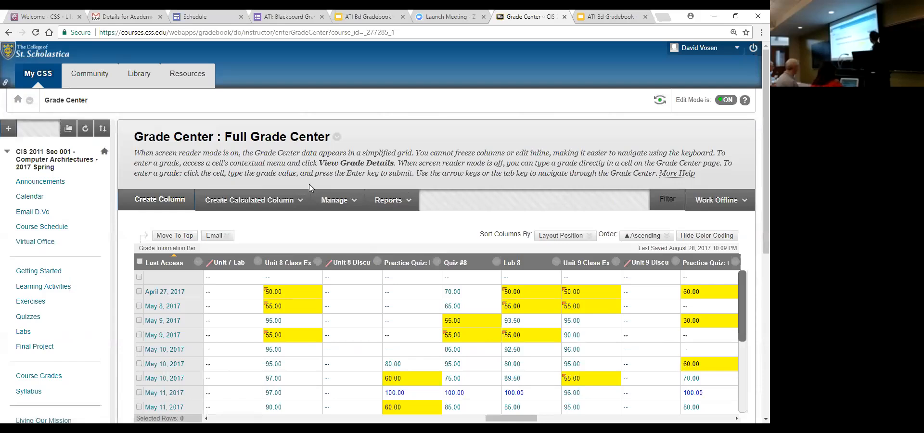
{"action": "left_click", "coordinate": [334, 199]}
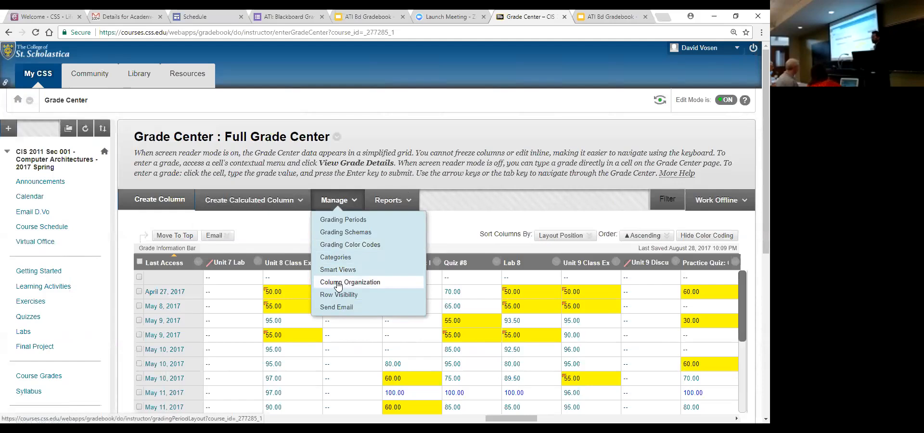
{"action": "left_click", "coordinate": [359, 295]}
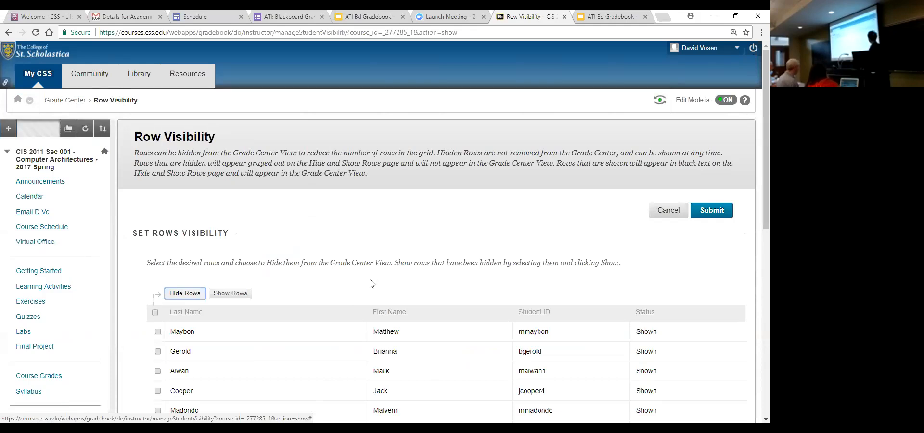
Review the student rows under Set Rows Visibility, and examine the hidden preview-user row on the Row Visibility slide in the ATI Bd Gradebook presentation
{"action": "scroll", "coordinate": [370, 283], "scroll_direction": "down", "scroll_amount": 3}
{"action": "scroll", "coordinate": [371, 283], "scroll_direction": "down", "scroll_amount": 5}
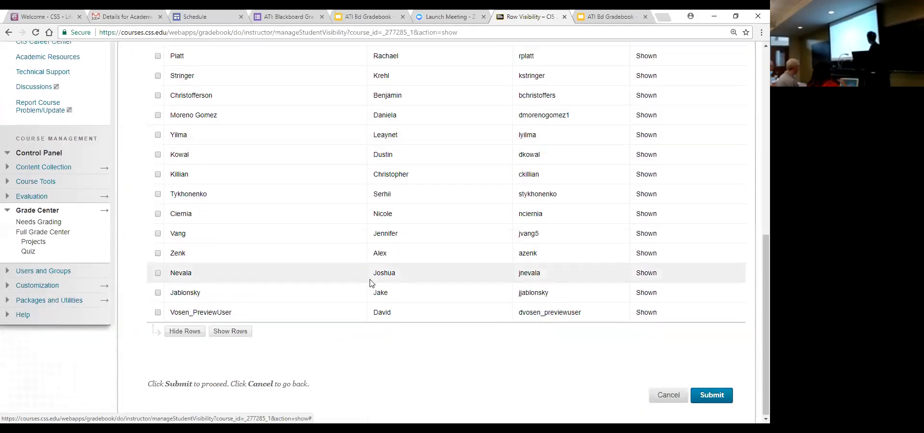
{"action": "scroll", "coordinate": [370, 283], "scroll_direction": "up", "scroll_amount": 6}
{"action": "left_click", "coordinate": [587, 12]}
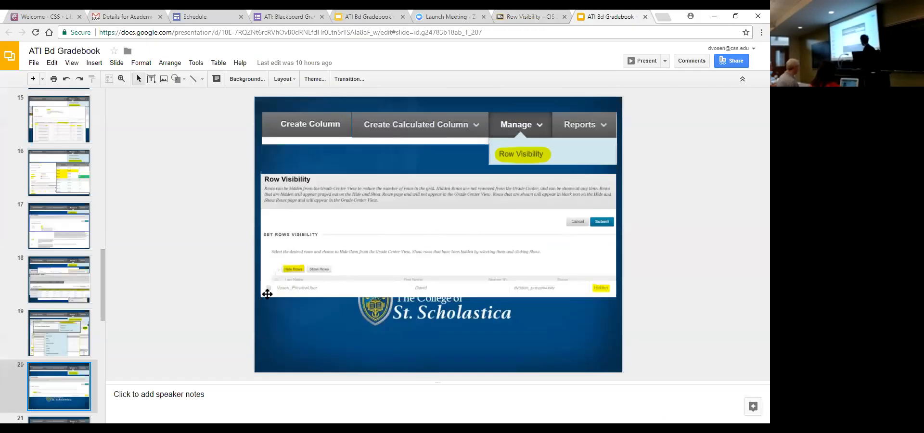
{"action": "left_click", "coordinate": [265, 291]}
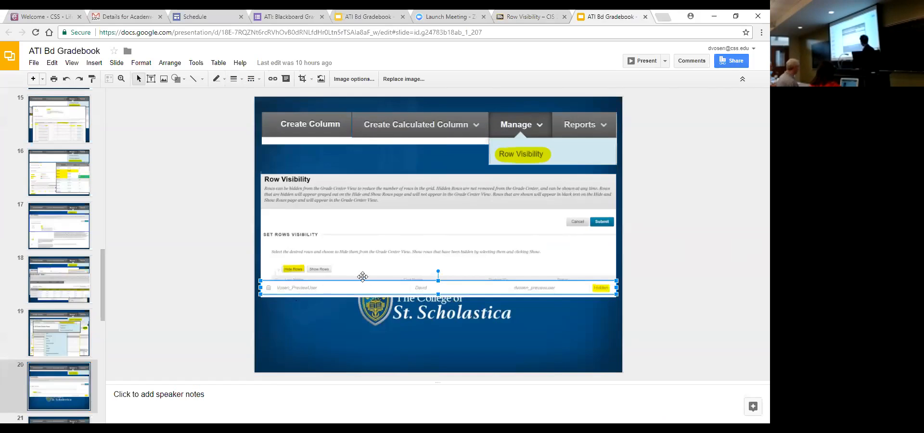
{"action": "left_click", "coordinate": [329, 316]}
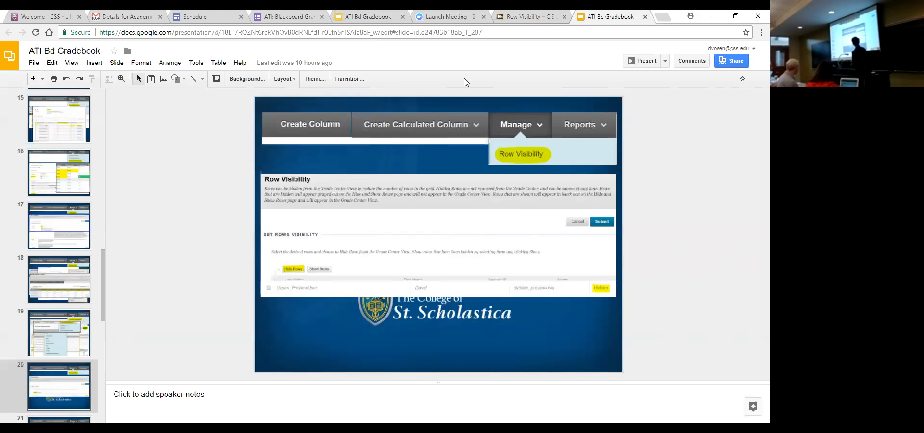
Return from Row Visibility to the Full Grade Center, and switch to the Send Email slide in the ATI Bd Gradebook presentation
{"action": "key", "text": "ctrl+shift+Tab"}
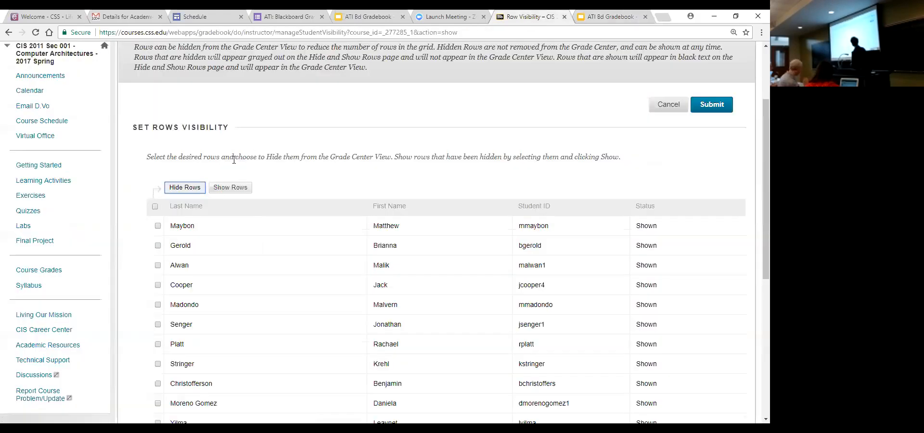
{"action": "scroll", "coordinate": [233, 158], "scroll_direction": "up", "scroll_amount": 3}
{"action": "left_click", "coordinate": [53, 102]}
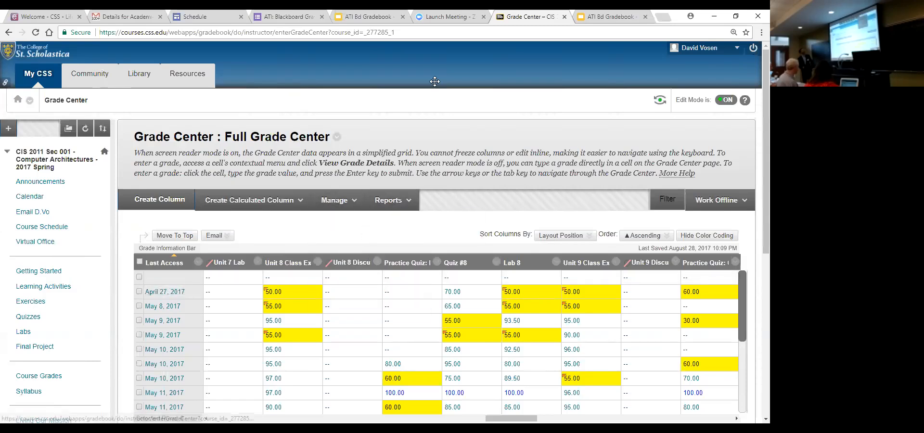
{"action": "key", "text": "ctrl+Tab"}
{"action": "key", "text": "Down"}
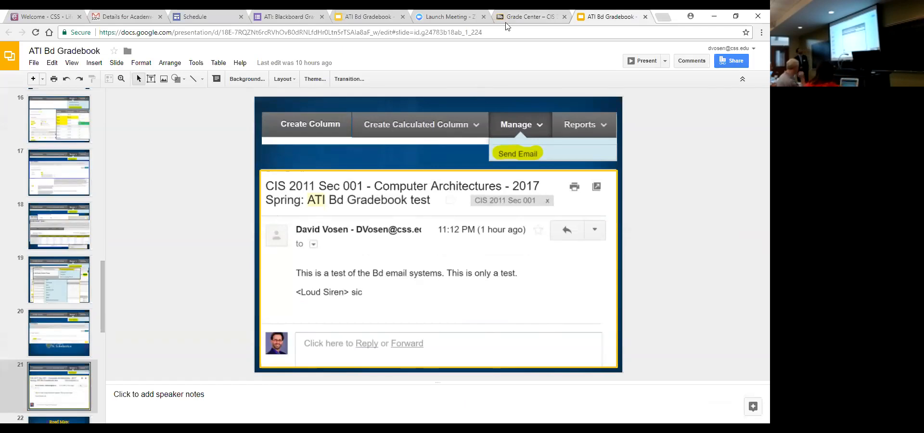
Switch to the course's Full Grade Center in Blackboard and look over the Reports and Manage options
{"action": "left_click", "coordinate": [530, 17]}
{"action": "left_click", "coordinate": [390, 200]}
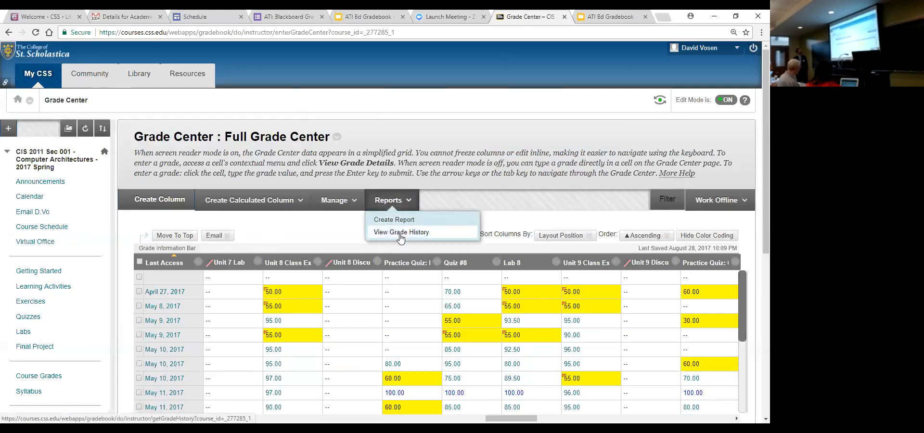
{"action": "left_click", "coordinate": [337, 200]}
{"action": "left_click", "coordinate": [337, 200]}
{"action": "left_click", "coordinate": [337, 200]}
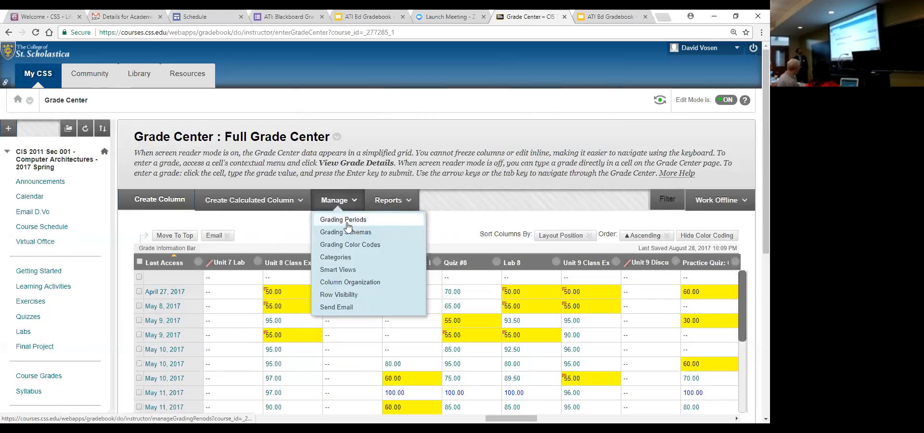
Select the student rows for April 27, May 8 and the flagged May 9, 2017, check the Email options, and clear the selection
{"action": "left_click", "coordinate": [139, 306]}
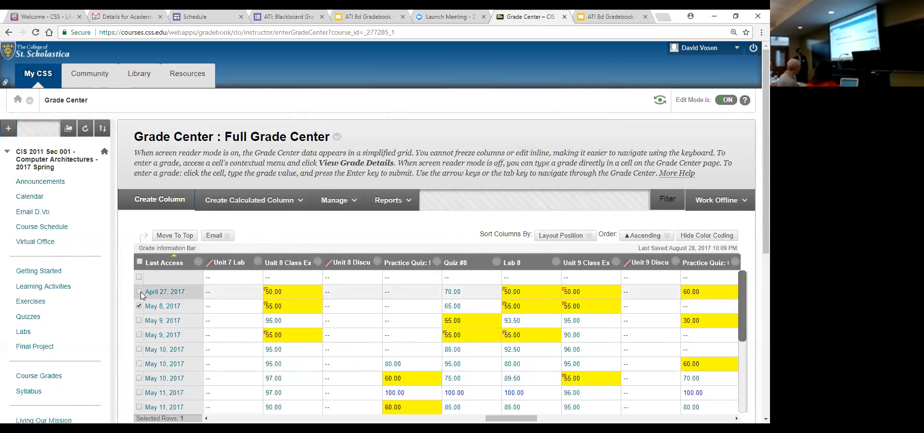
{"action": "left_click", "coordinate": [139, 291]}
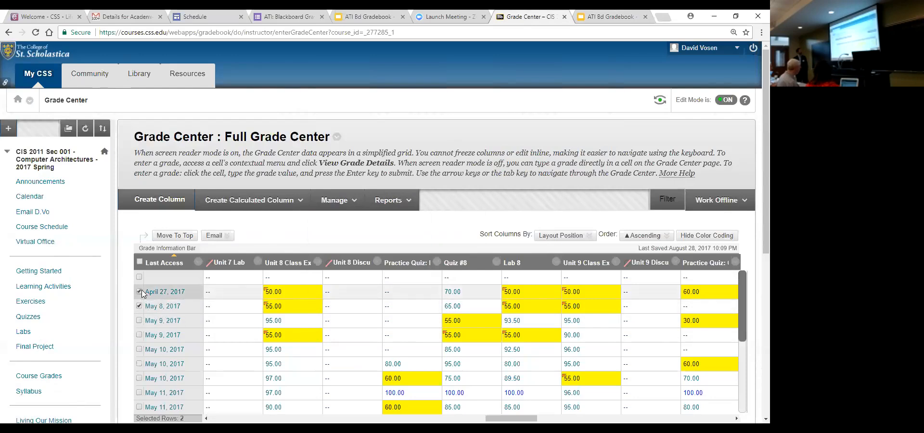
{"action": "left_click", "coordinate": [140, 335]}
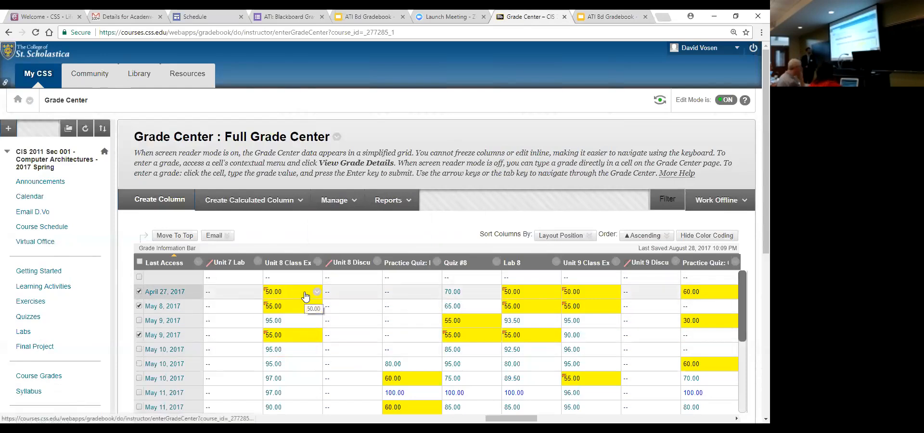
{"action": "left_click", "coordinate": [214, 236]}
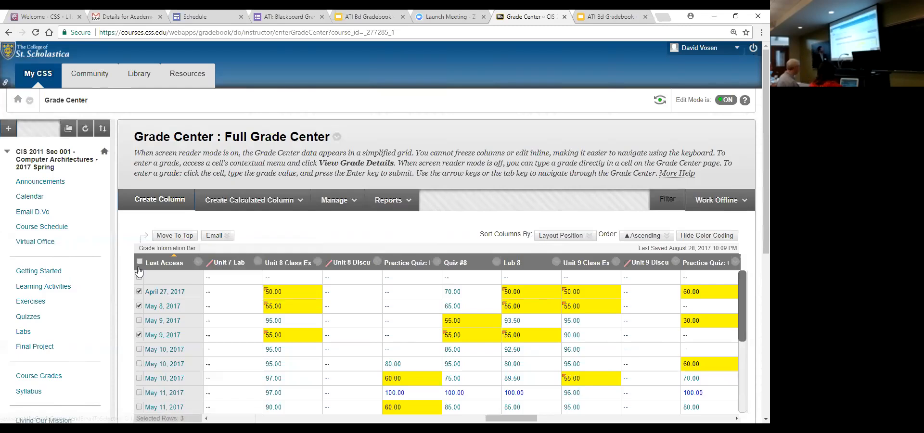
{"action": "left_click", "coordinate": [138, 291]}
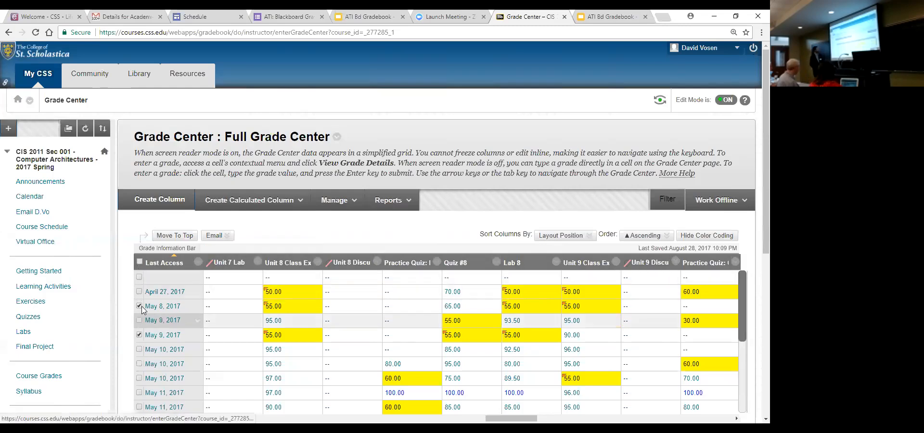
{"action": "left_click", "coordinate": [142, 307]}
{"action": "left_click", "coordinate": [138, 335]}
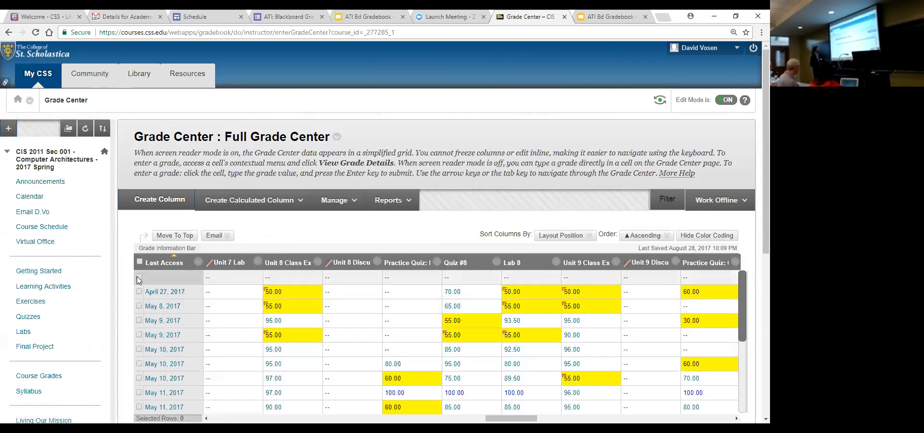
Select only the preview user's row, start an email to the selected user, and look over the Send Email form
{"action": "left_click", "coordinate": [215, 235]}
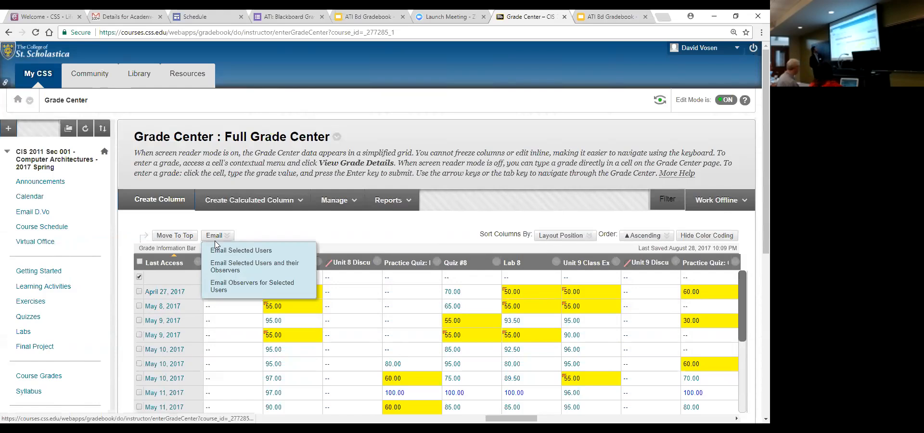
{"action": "left_click", "coordinate": [217, 250]}
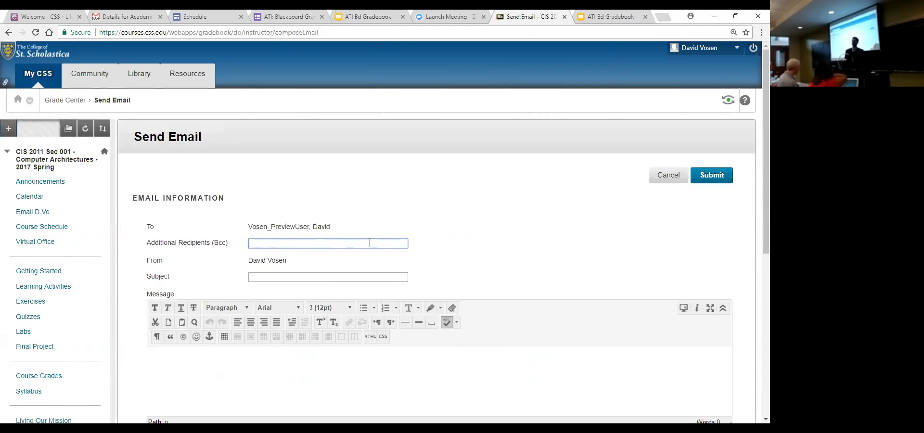
{"action": "scroll", "coordinate": [370, 242], "scroll_direction": "down", "scroll_amount": 2}
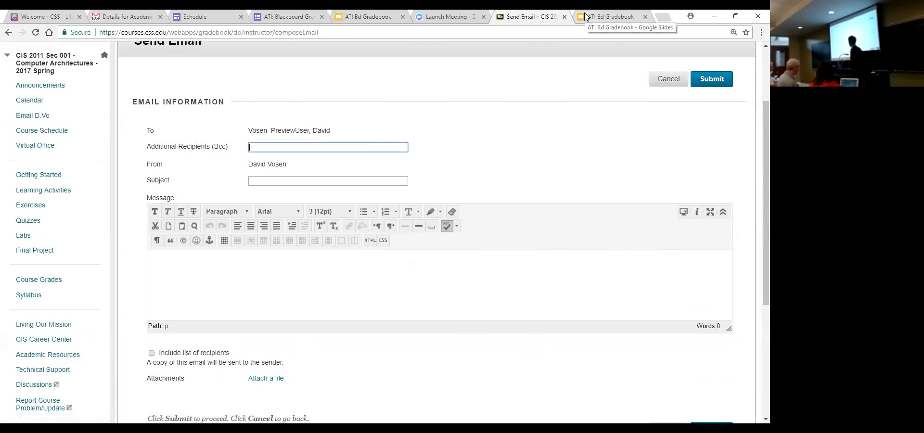
Switch to the ATI Bd Gradebook presentation, present the Send Email slide, and compare its email form and sample message images
{"action": "left_click", "coordinate": [587, 17]}
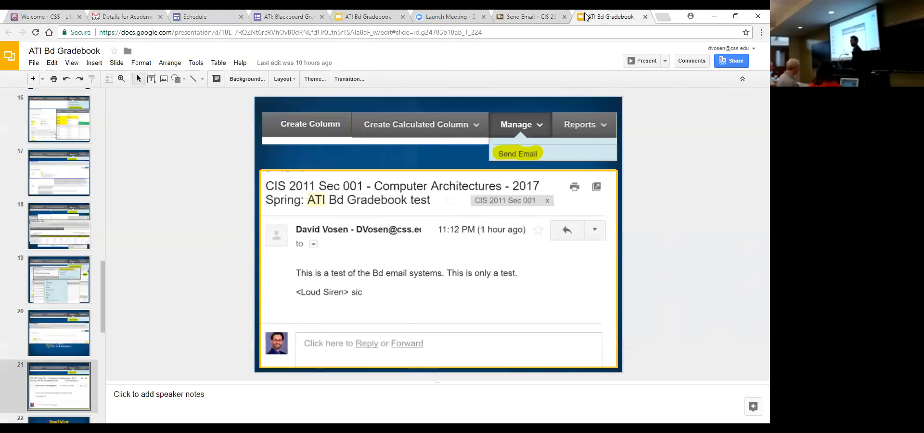
{"action": "left_click", "coordinate": [530, 277]}
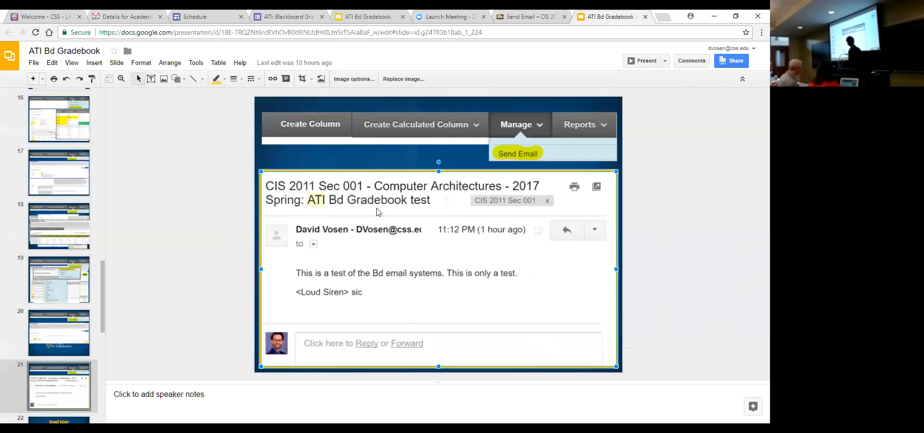
{"action": "left_click", "coordinate": [641, 60]}
{"action": "left_click", "coordinate": [464, 235]}
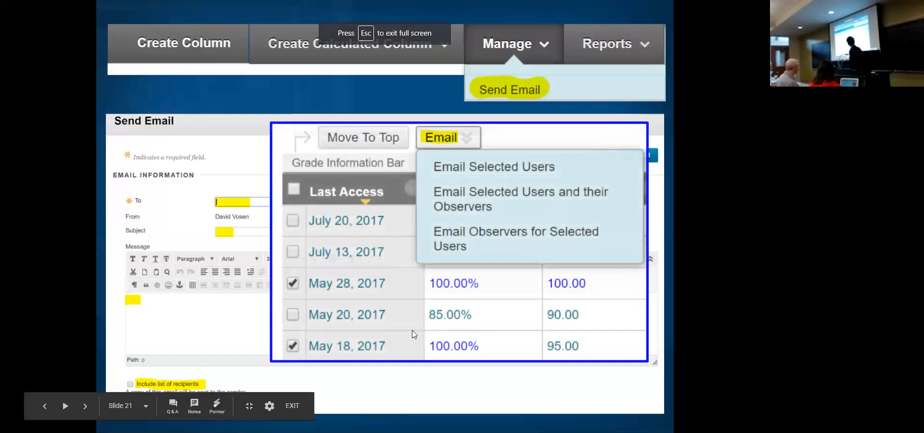
{"action": "left_click", "coordinate": [211, 284]}
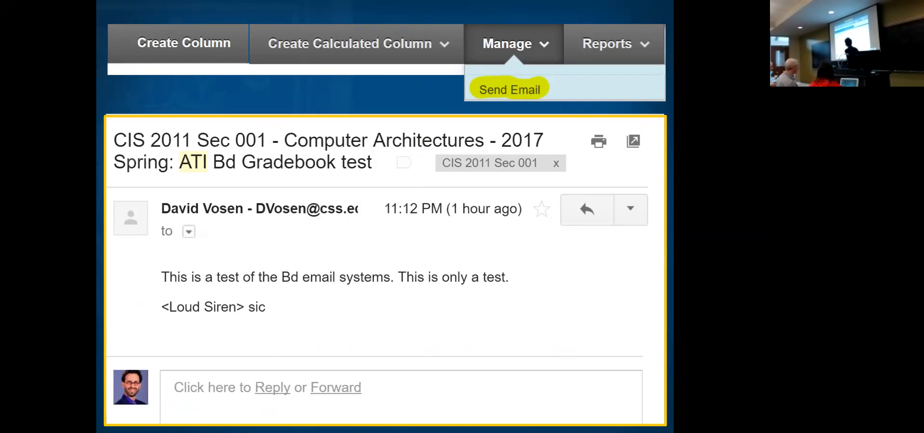
{"action": "key", "text": "Left"}
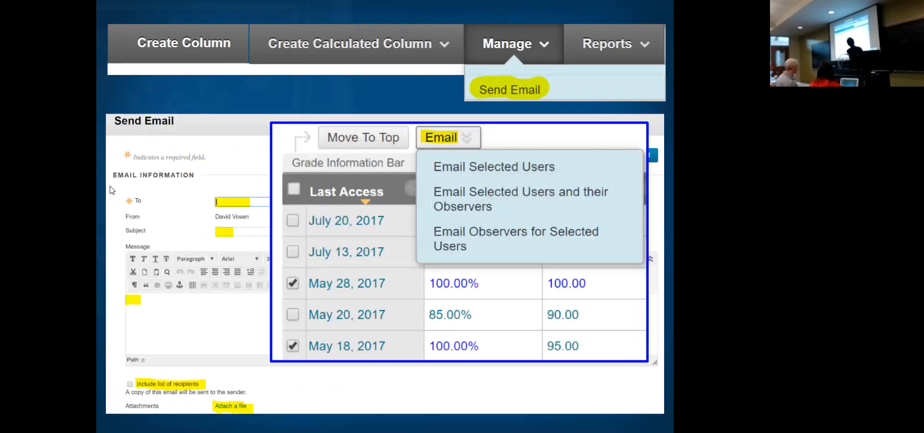
{"action": "left_click", "coordinate": [421, 250]}
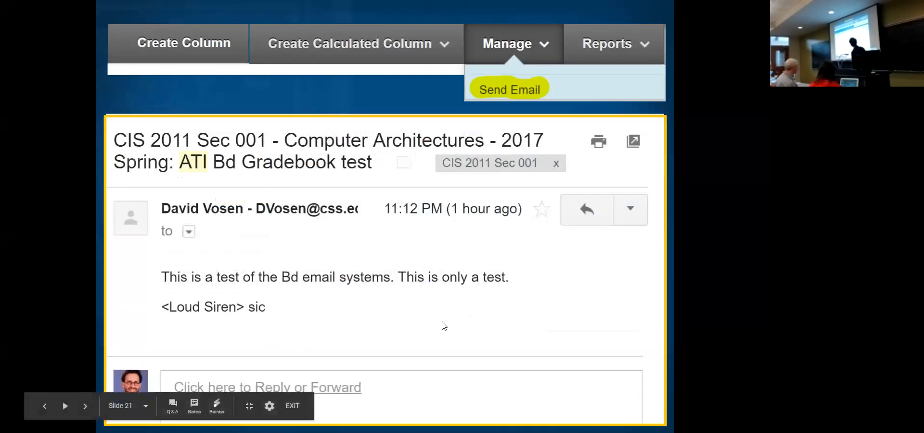
{"action": "left_click", "coordinate": [442, 322]}
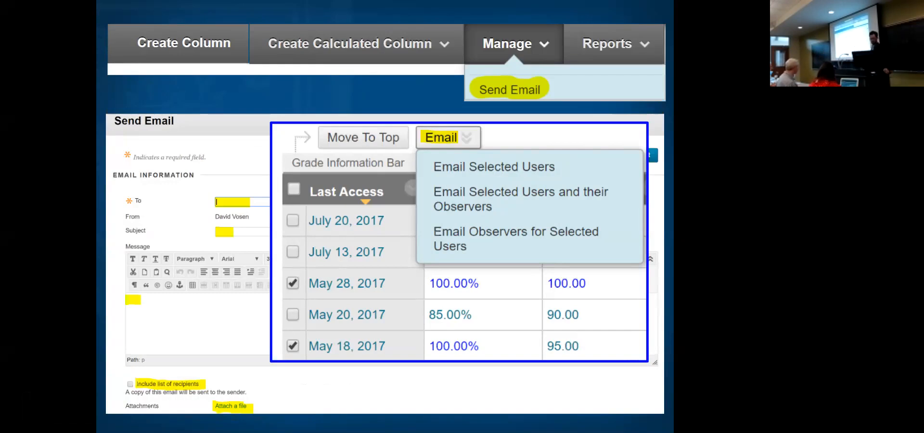
Leave the Send Email slide and present the Road Map: Reports slide in full screen
{"action": "key", "text": "Escape"}
{"action": "key", "text": "Down"}
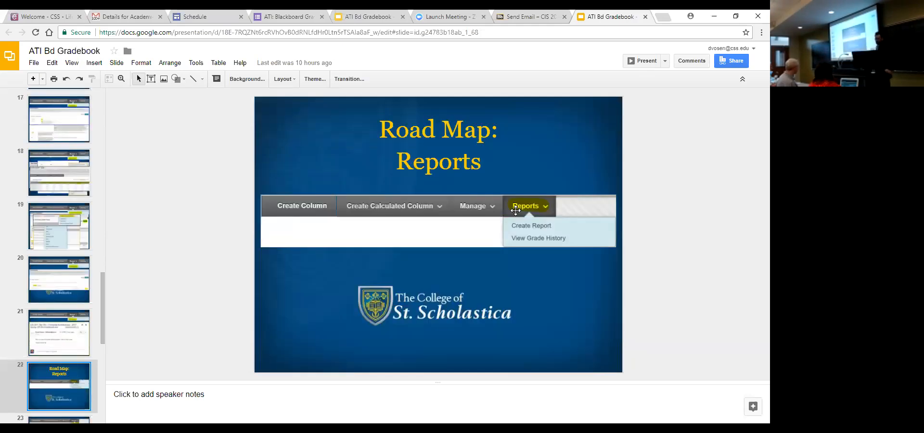
{"action": "left_click", "coordinate": [648, 62]}
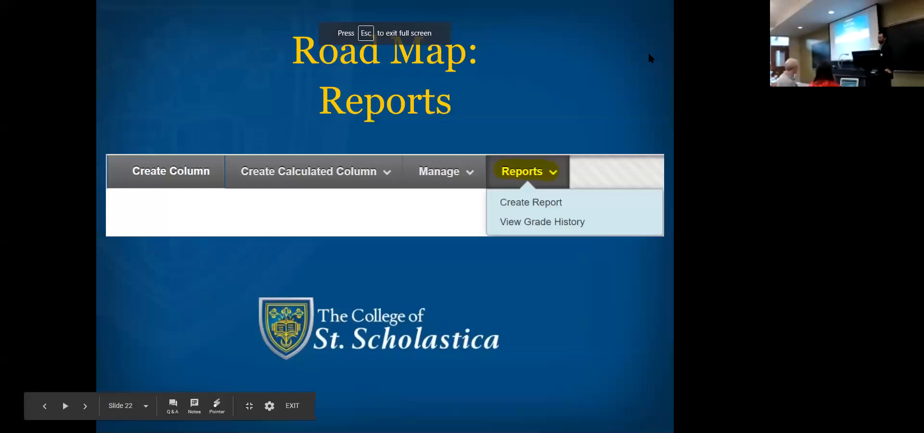